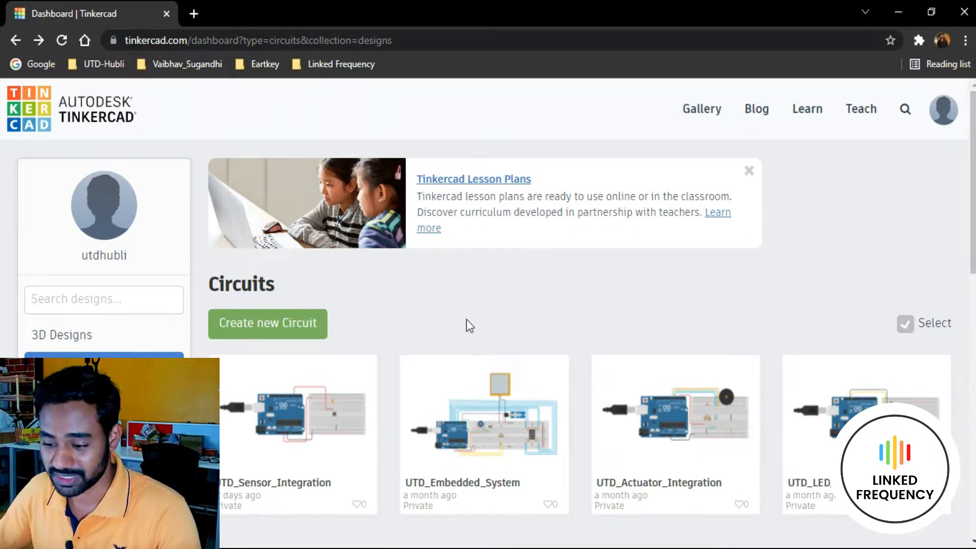
# Create a new circuit and rename the design as Power Supply.
pyautogui.click(301, 328)
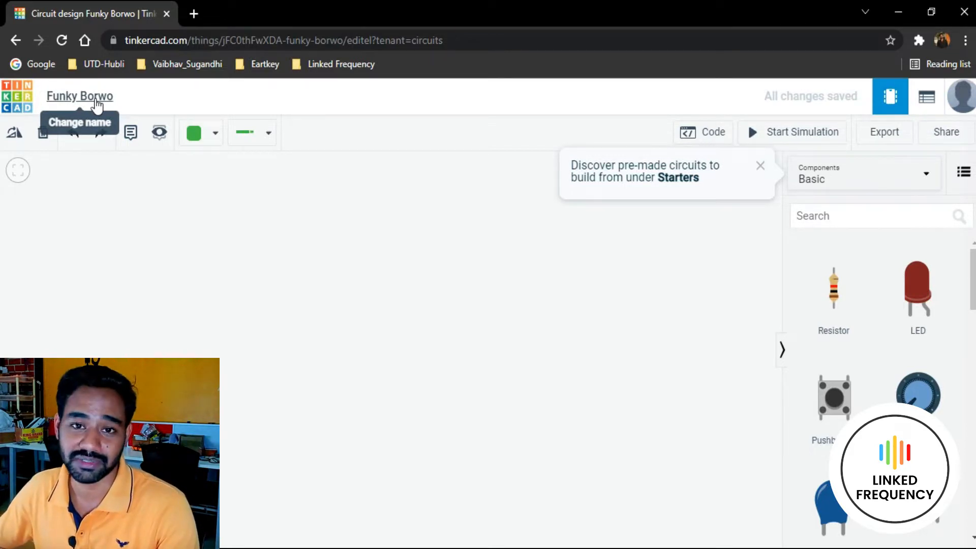
pyautogui.click(97, 105)
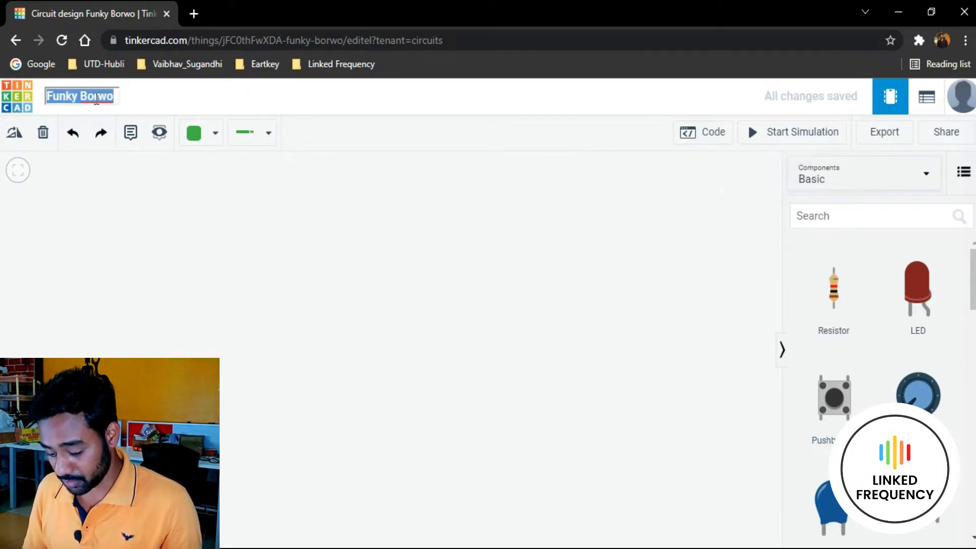
pyautogui.write('Power Su')
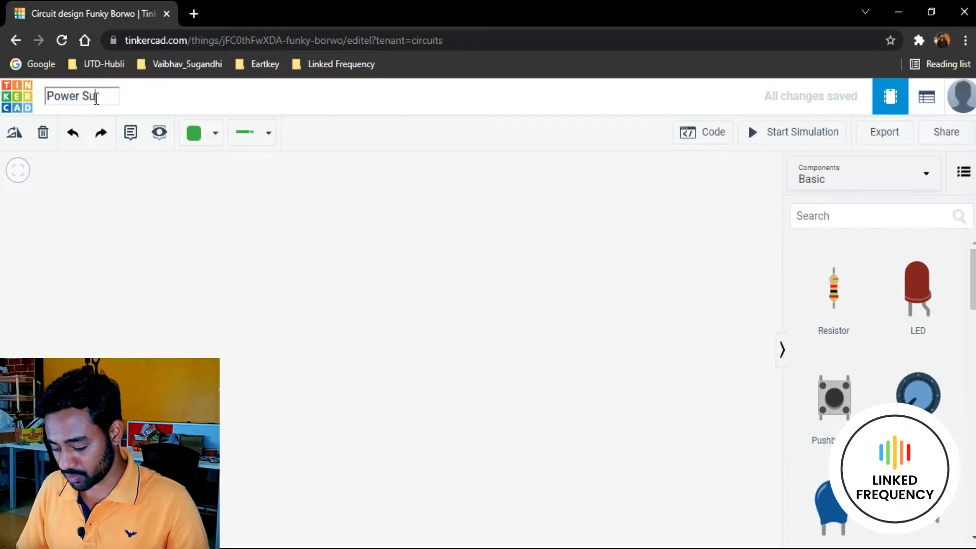
pyautogui.write('pply')
pyautogui.press('Return')
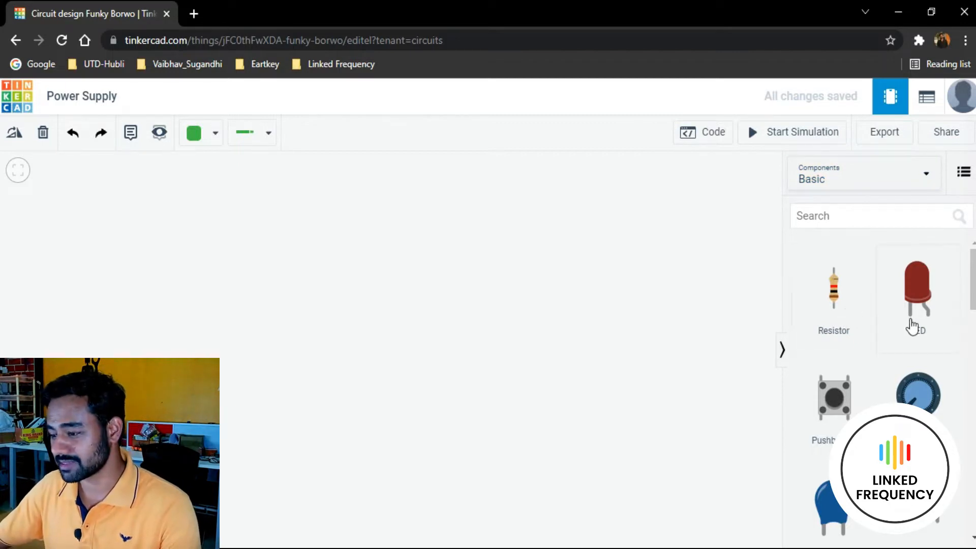
# Switch the component library from the basic set to all components and delete the stray micro:bit board from the workspace.
pyautogui.scroll(-3, 852, 396)
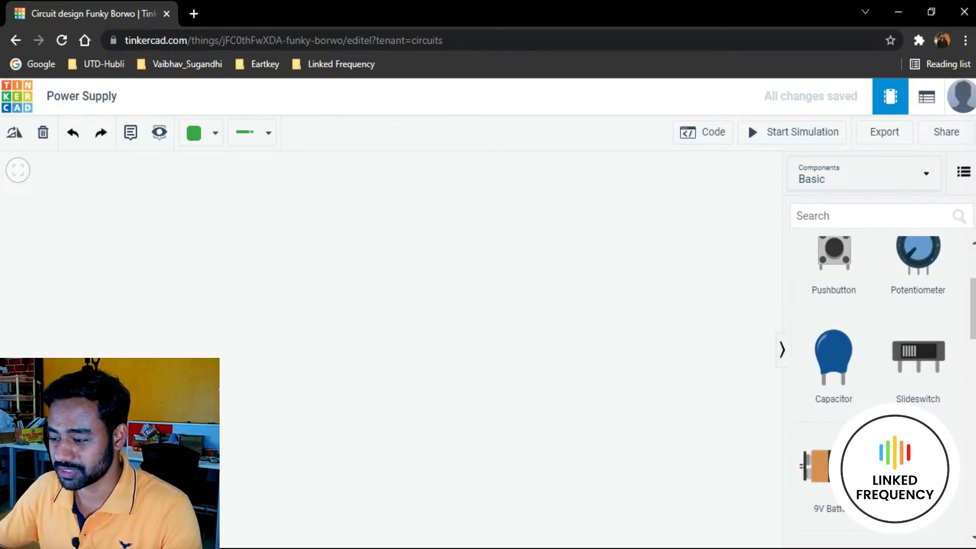
pyautogui.scroll(-12, 885, 391)
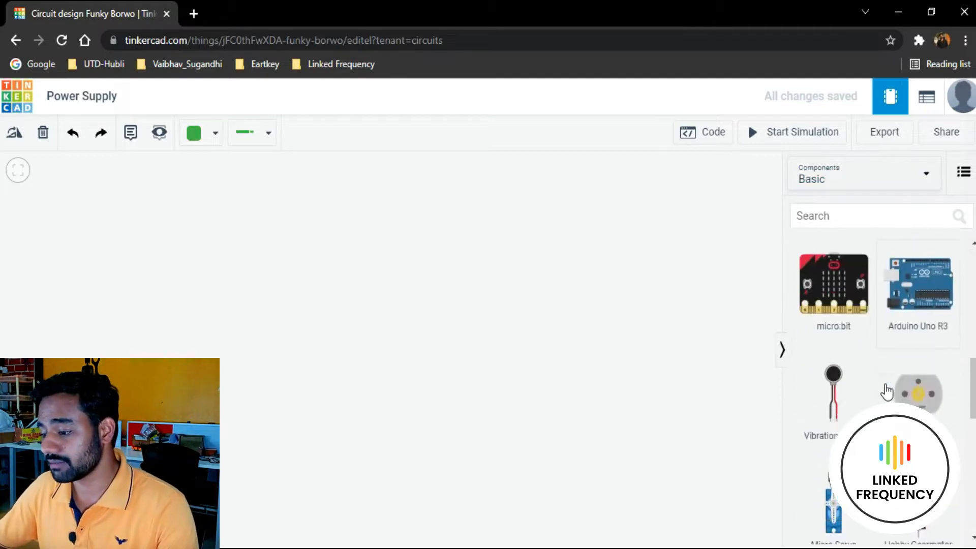
pyautogui.scroll(-5, 886, 388)
pyautogui.scroll(8, 886, 364)
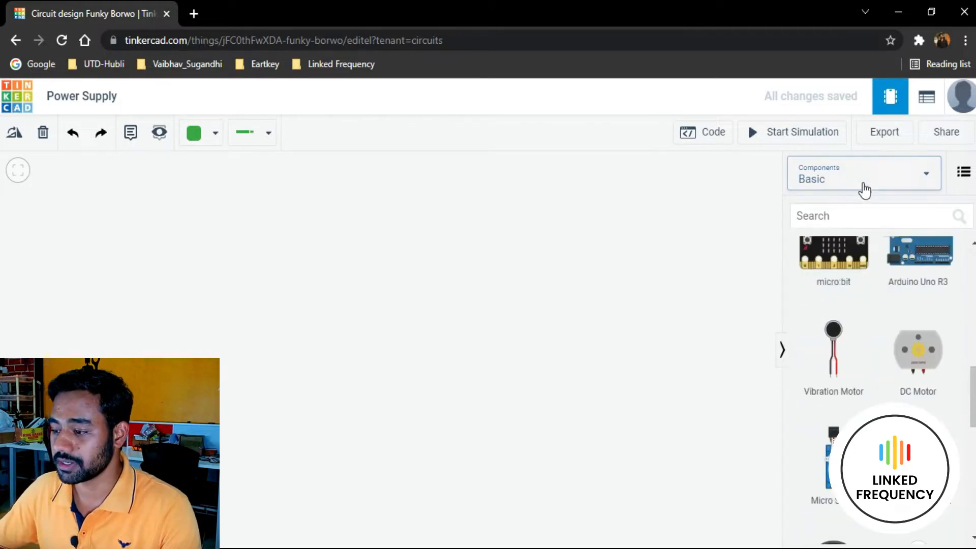
pyautogui.click(867, 187)
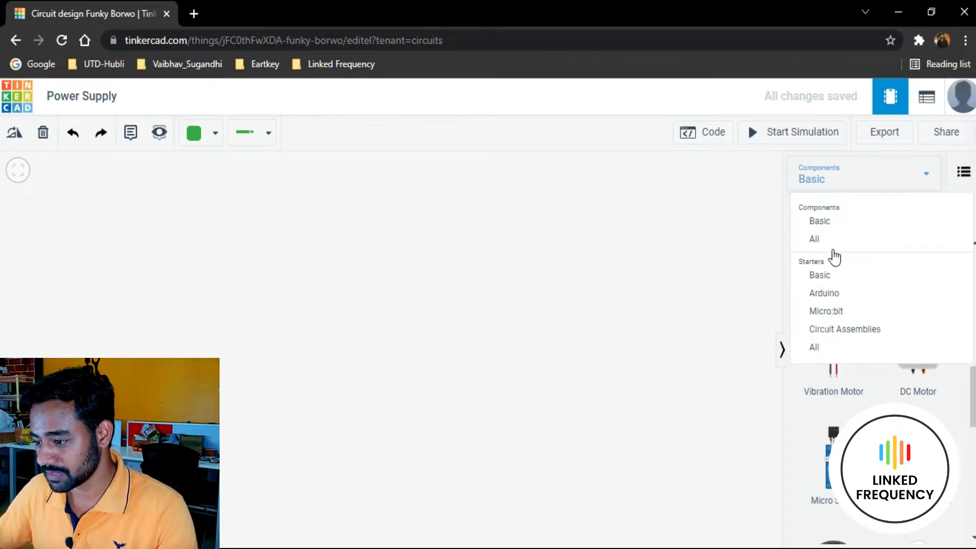
pyautogui.click(834, 241)
pyautogui.click(830, 186)
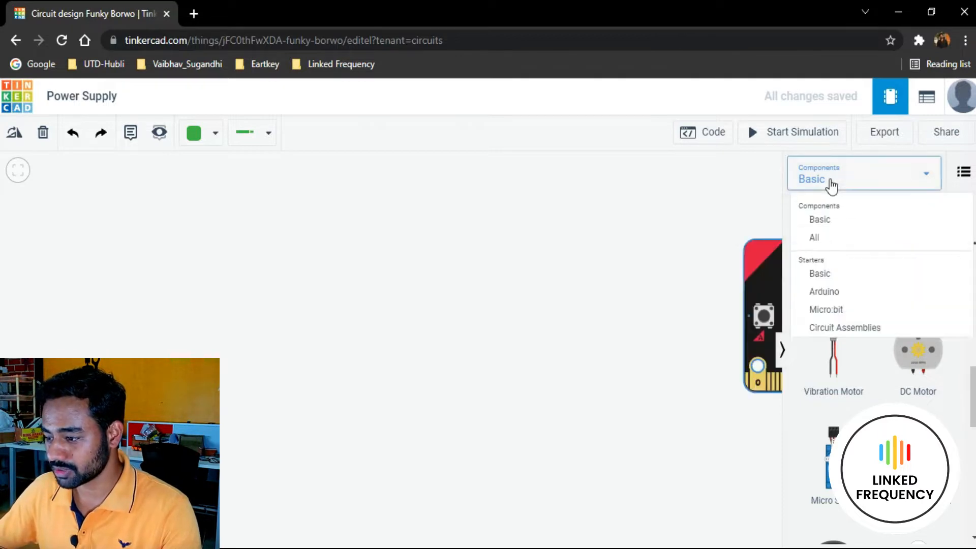
pyautogui.click(827, 241)
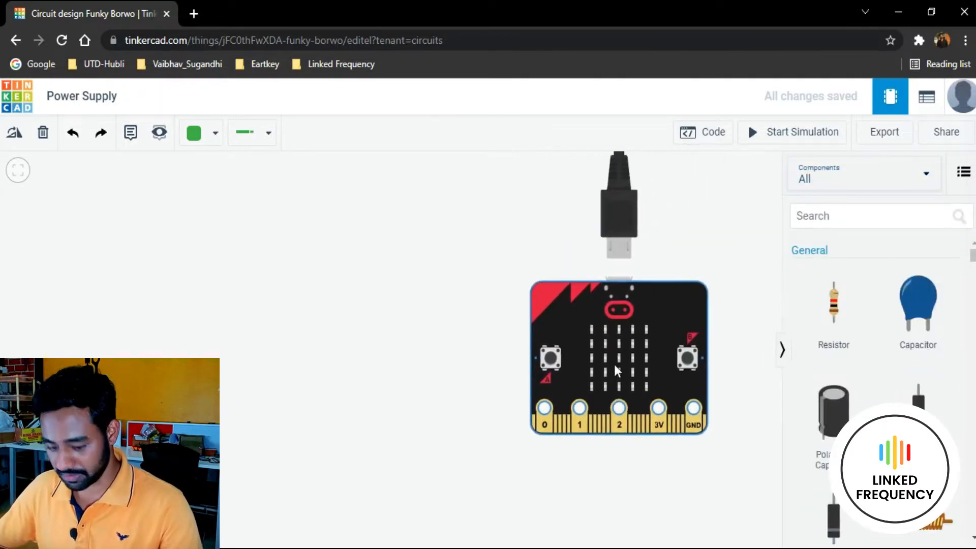
pyautogui.press('Delete')
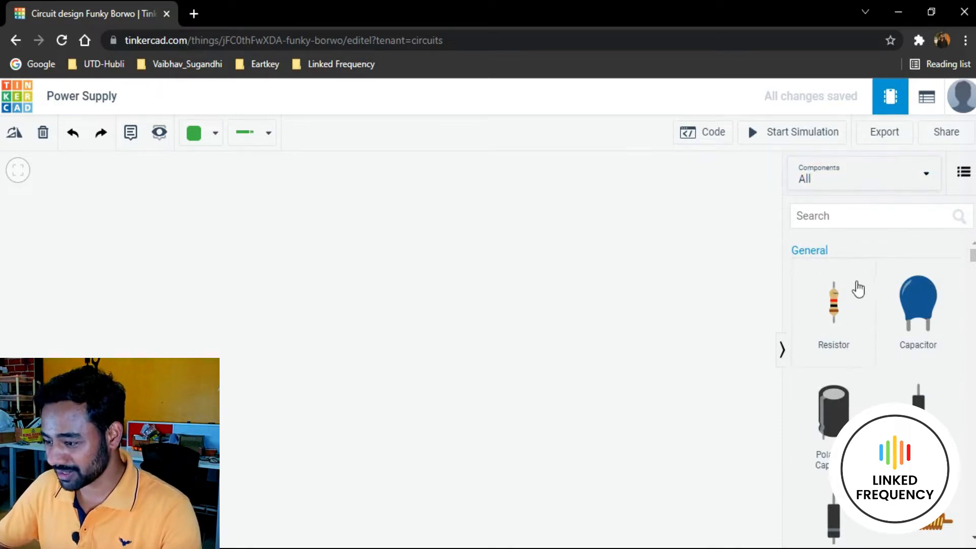
# Examine the General category of the component library, from the resistor and capacitors to the diodes and inductor.
pyautogui.scroll(-1, 895, 282)
pyautogui.scroll(-2, 813, 315)
pyautogui.scroll(3, 861, 331)
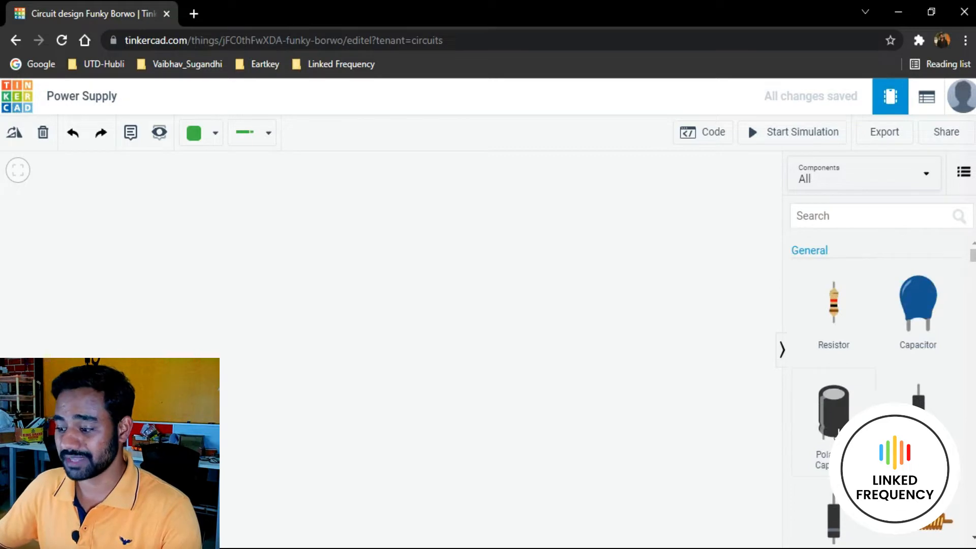
pyautogui.scroll(-3, 965, 414)
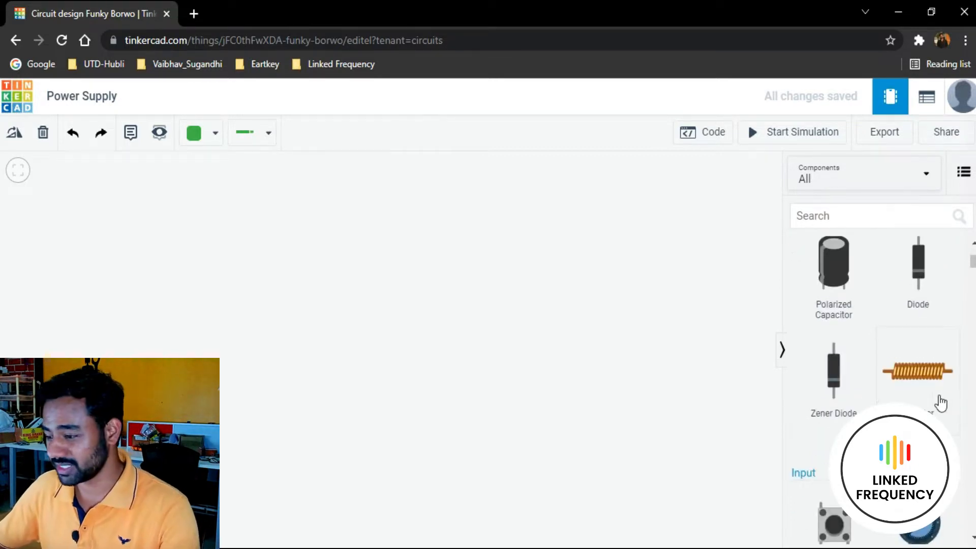
pyautogui.scroll(-2, 847, 399)
pyautogui.scroll(-1, 895, 299)
pyautogui.scroll(5, 895, 299)
pyautogui.scroll(-3, 891, 304)
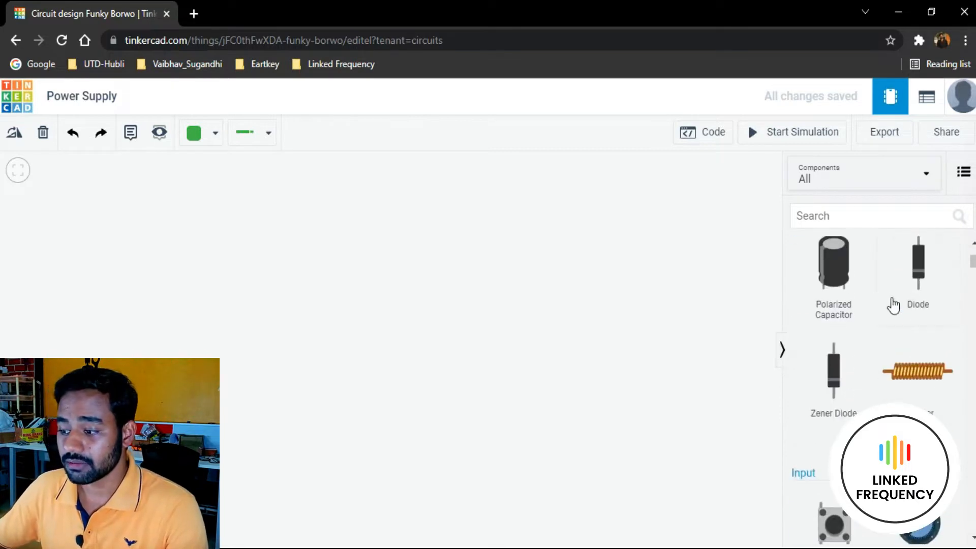
pyautogui.scroll(3, 862, 286)
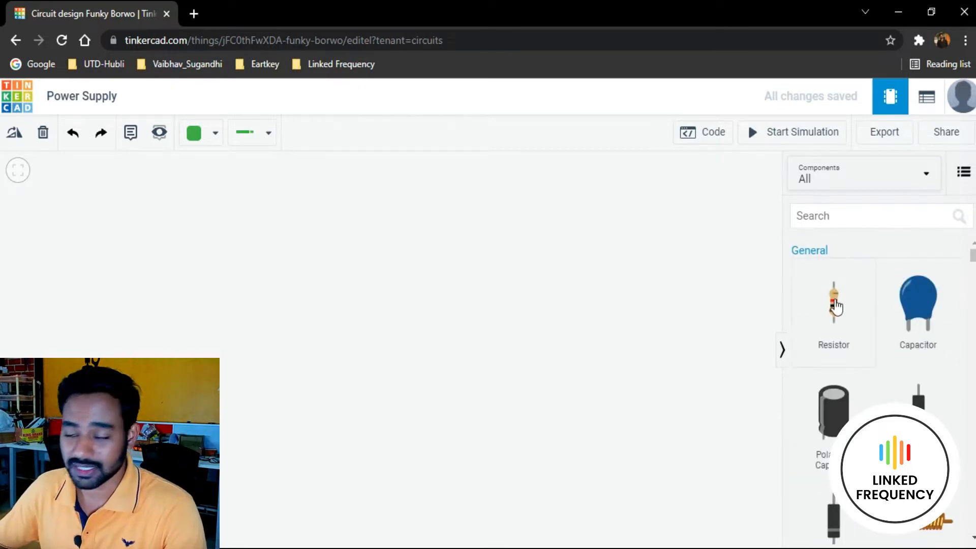
pyautogui.scroll(-2, 910, 371)
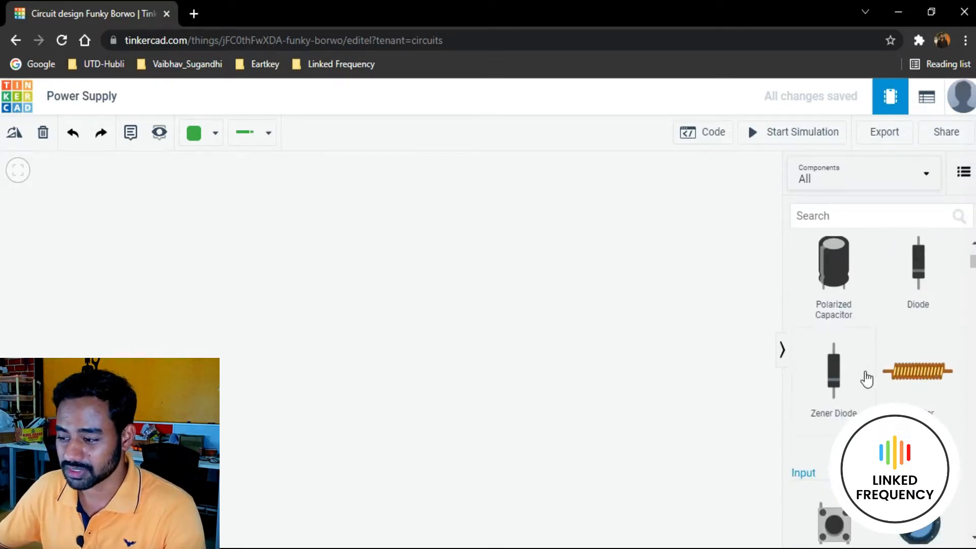
pyautogui.scroll(2, 864, 376)
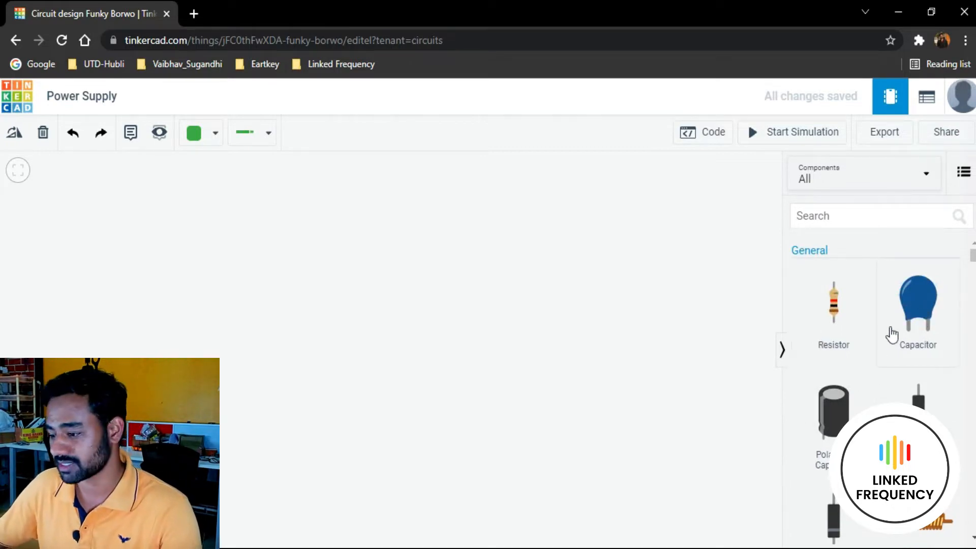
# Examine the Input category of the component library, including the pushbutton, potentiometer, slideswitch, photoresistor and the various sensors.
pyautogui.scroll(-4, 865, 346)
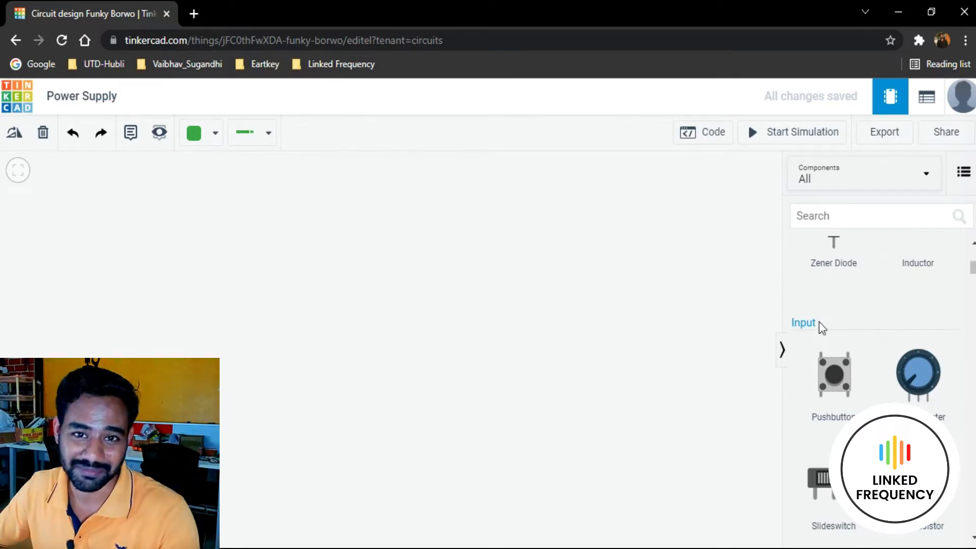
pyautogui.scroll(-3, 834, 316)
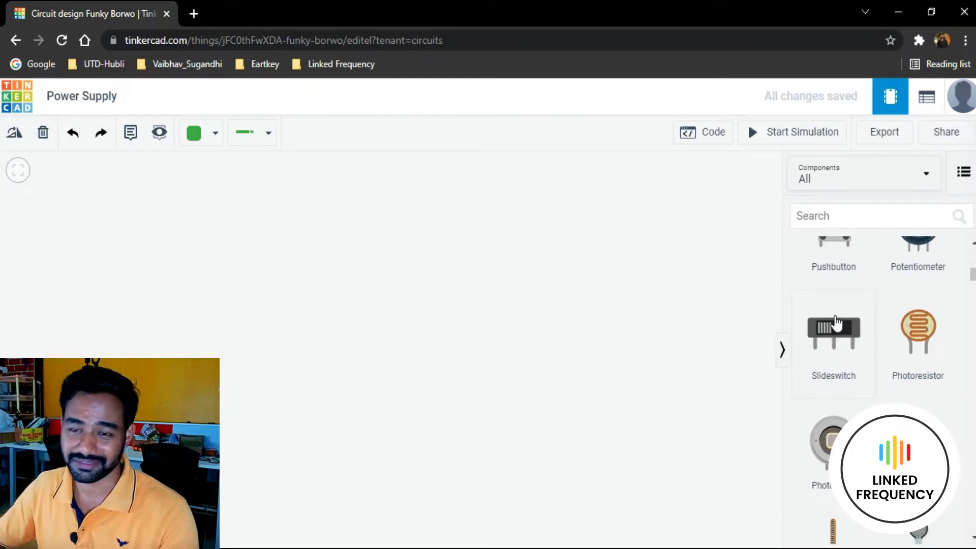
pyautogui.scroll(2, 836, 323)
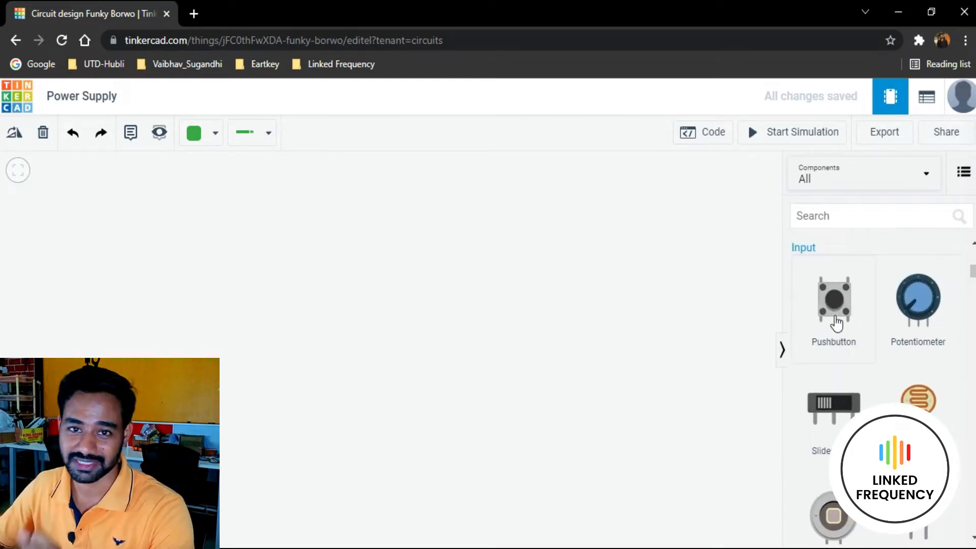
pyautogui.scroll(2, 849, 319)
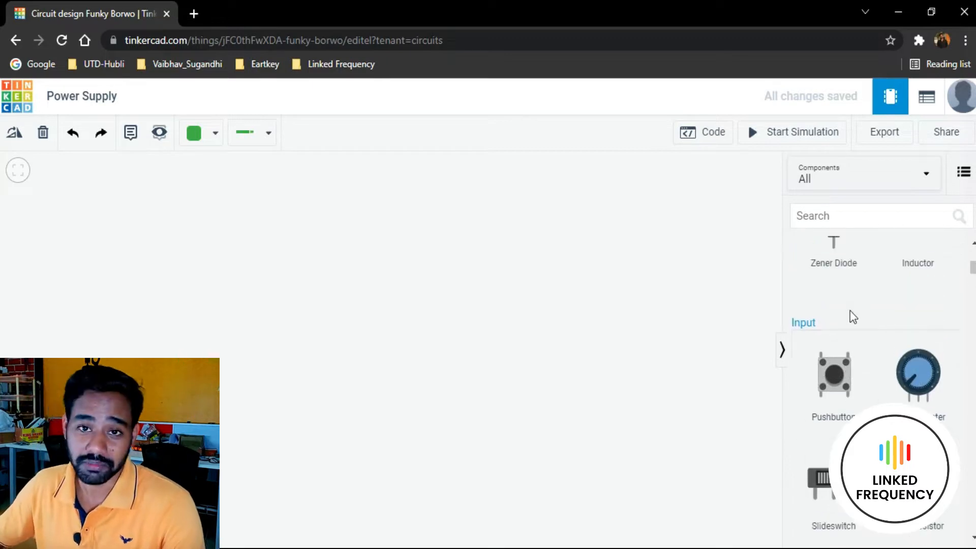
pyautogui.scroll(-2, 851, 316)
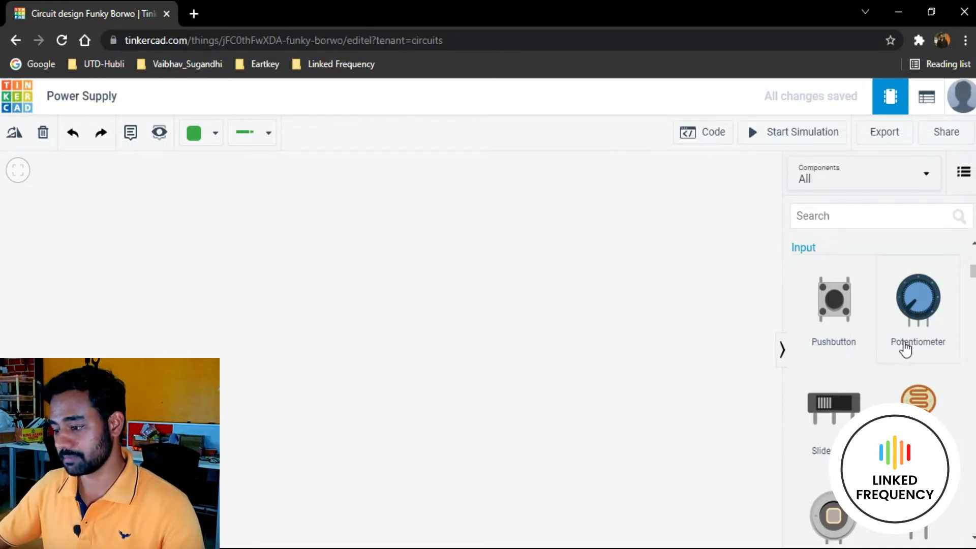
pyautogui.scroll(-2, 895, 351)
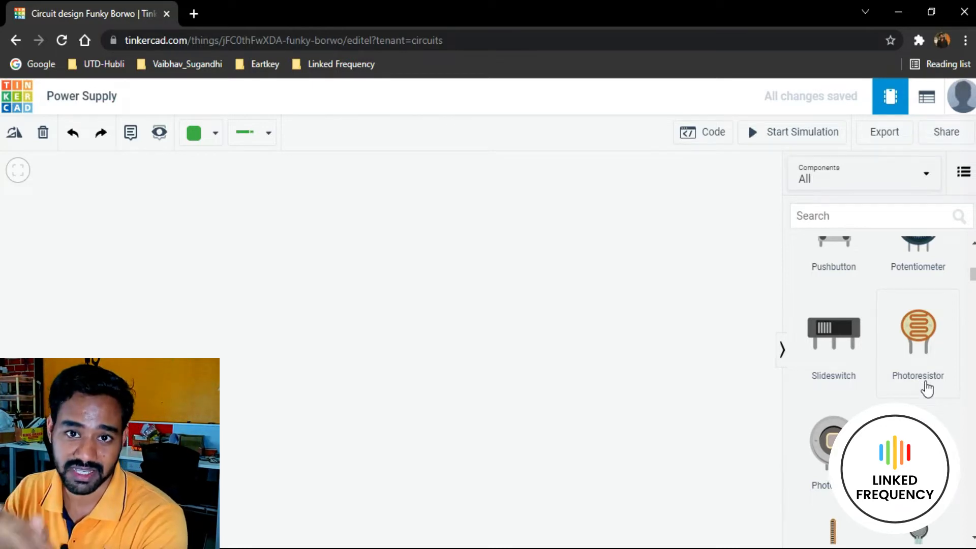
pyautogui.scroll(-2, 926, 392)
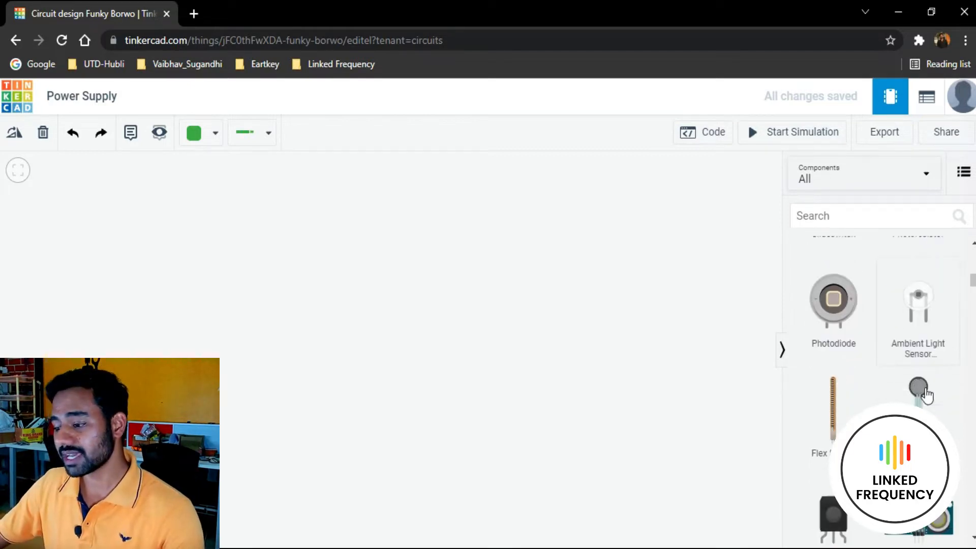
pyautogui.scroll(-3, 927, 394)
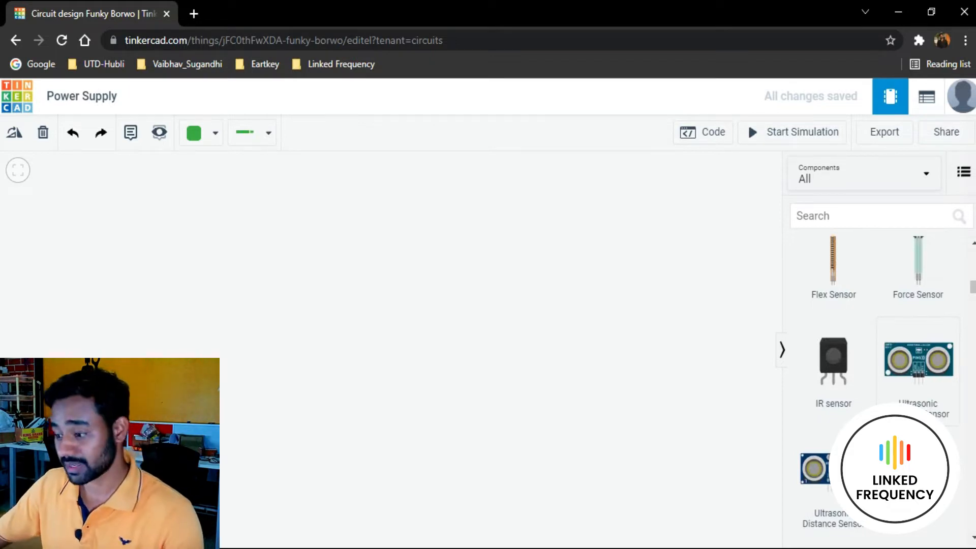
pyautogui.scroll(5, 893, 338)
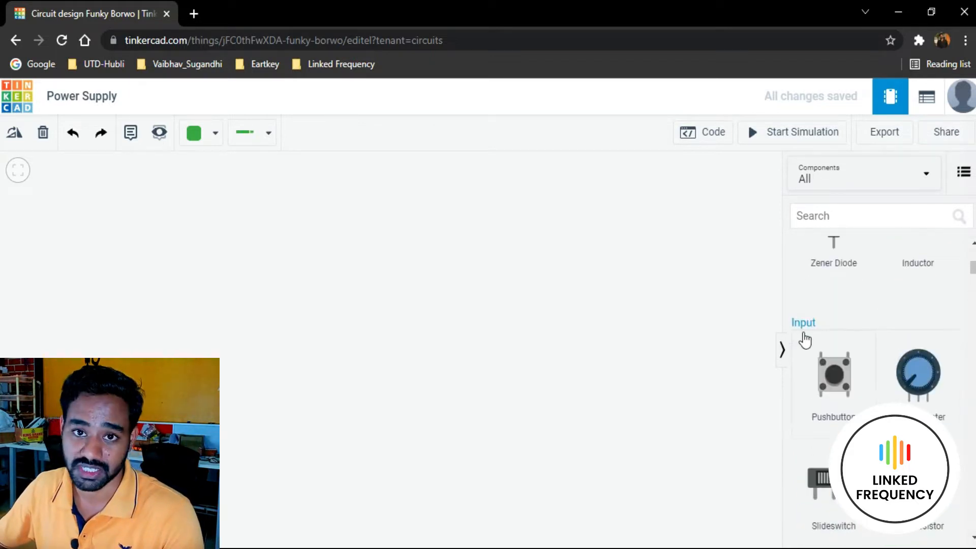
# Examine the Output category of the component library, including the LEDs, NeoPixels, motors, servos, piezo and displays.
pyautogui.scroll(-8, 881, 394)
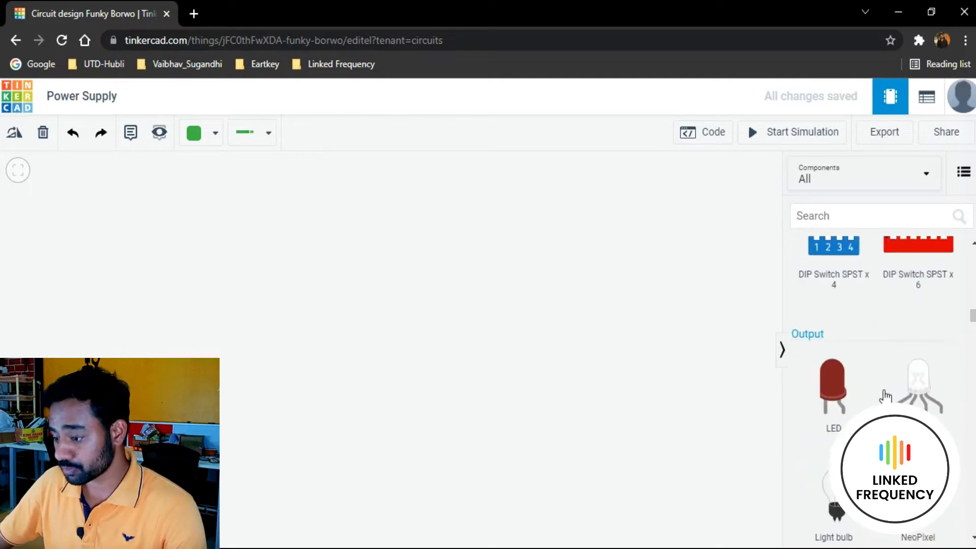
pyautogui.scroll(-2, 885, 396)
pyautogui.scroll(2, 864, 372)
pyautogui.scroll(-2, 841, 350)
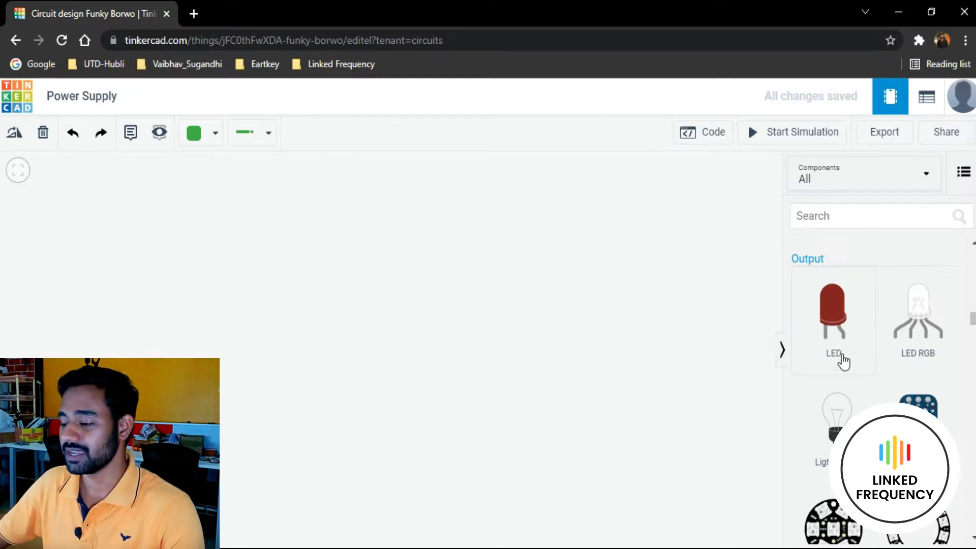
pyautogui.scroll(-5, 844, 359)
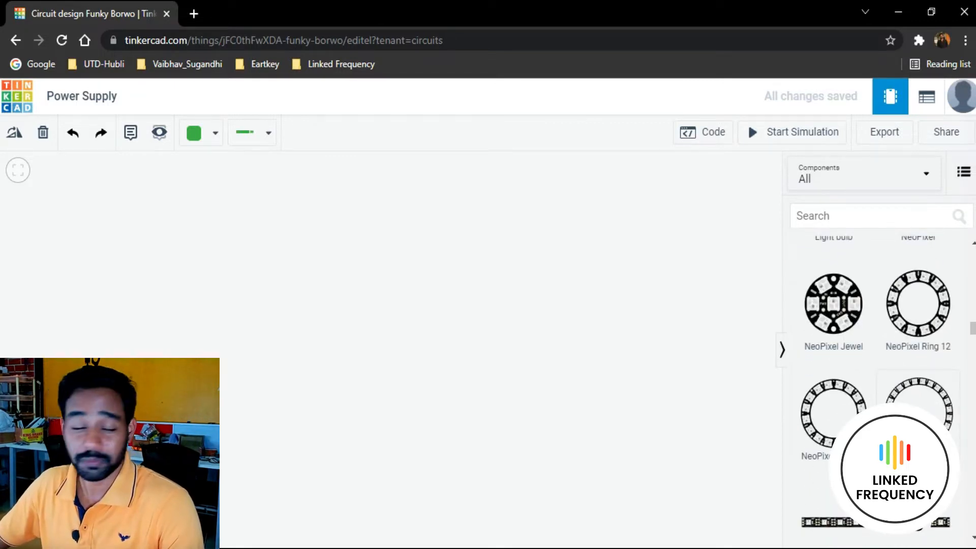
pyautogui.scroll(-4, 877, 386)
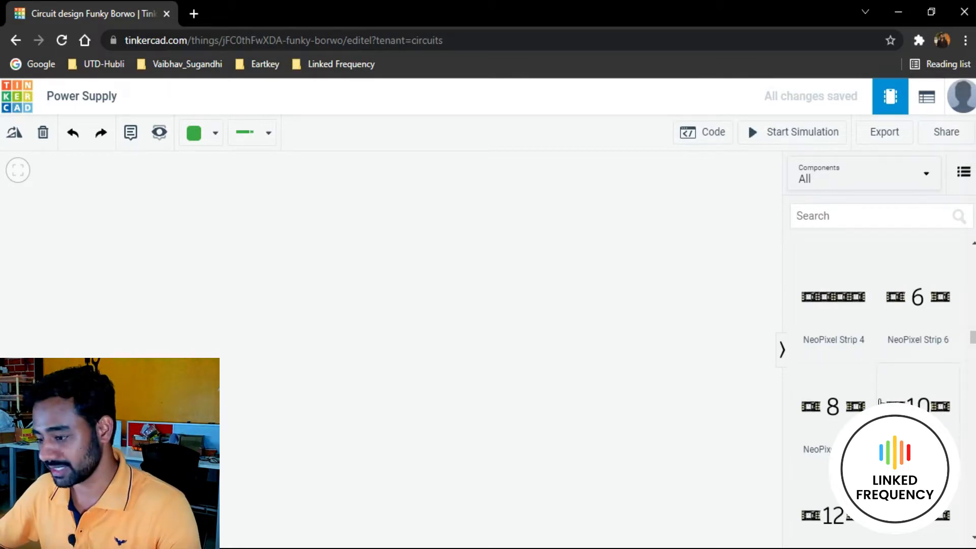
pyautogui.scroll(-3, 856, 403)
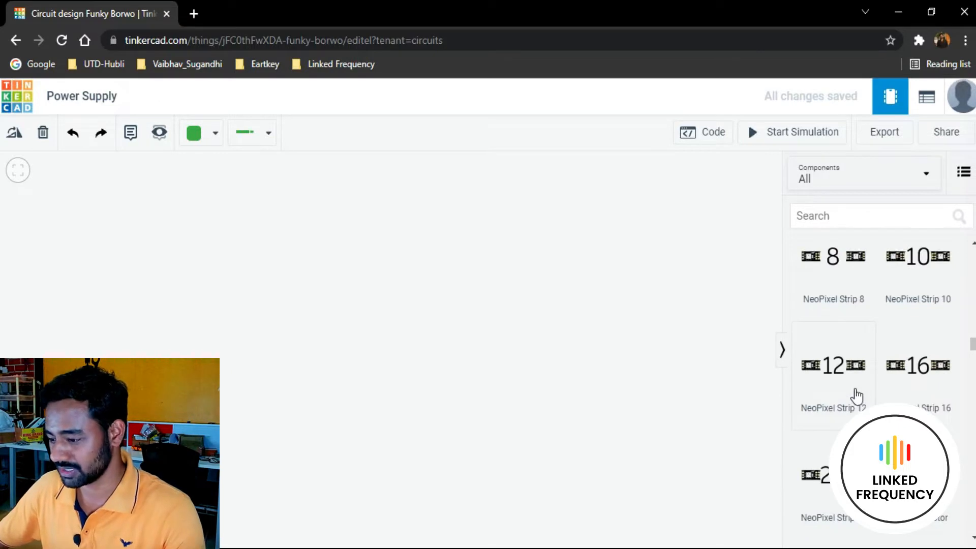
pyautogui.scroll(-4, 856, 394)
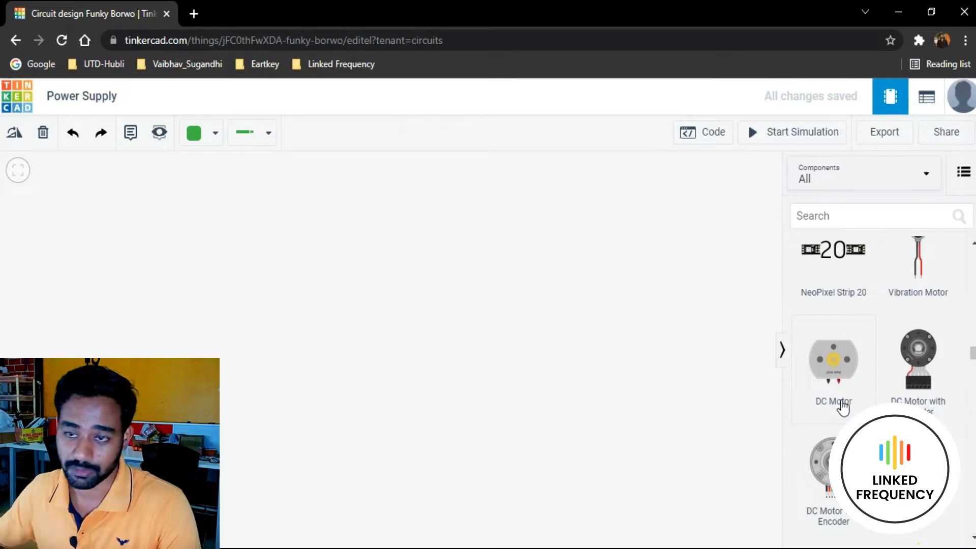
pyautogui.scroll(-3, 953, 393)
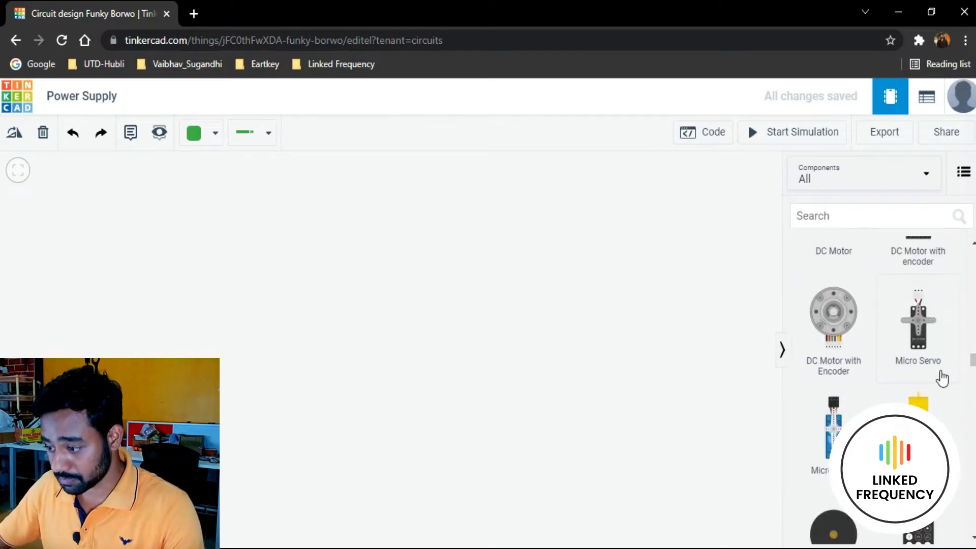
pyautogui.scroll(-3, 946, 407)
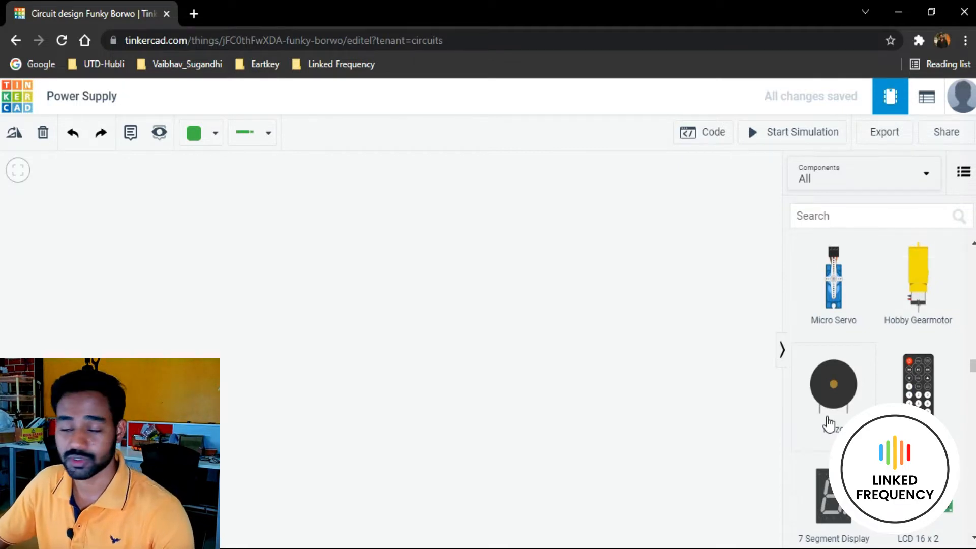
pyautogui.scroll(-2, 830, 424)
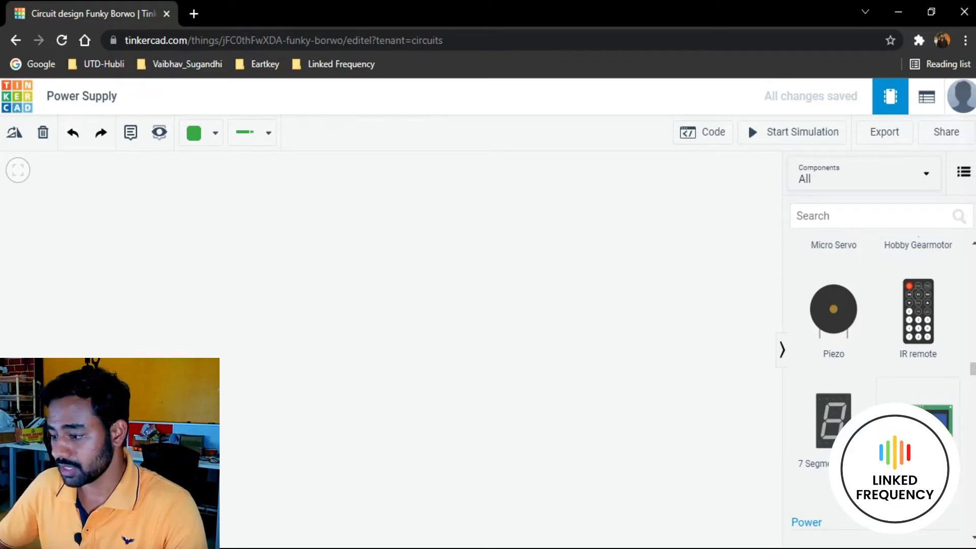
# Examine the Power category of the component library, including the 9V, 1.5V and coin cell batteries, solar cell, and potato and lemon batteries.
pyautogui.scroll(5, 879, 381)
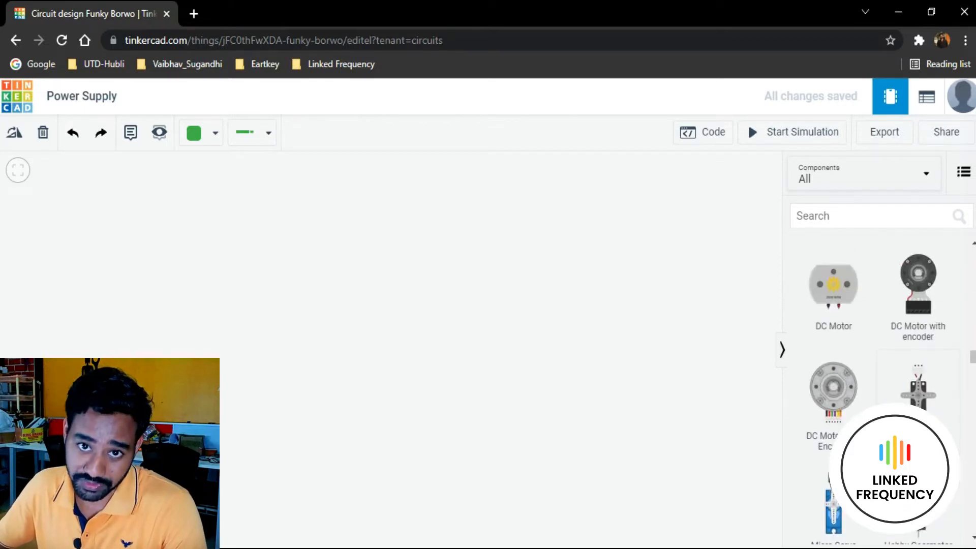
pyautogui.scroll(-10, 880, 381)
pyautogui.scroll(1, 845, 399)
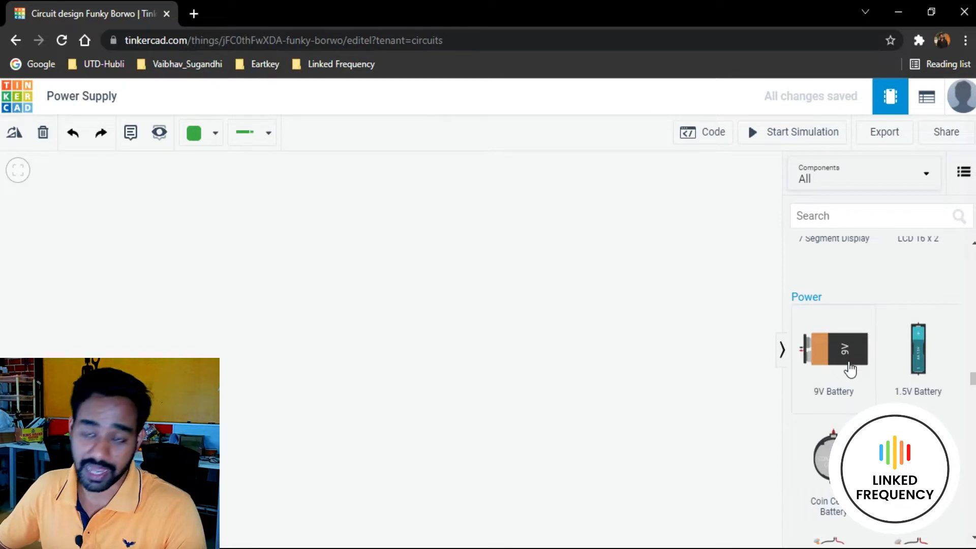
pyautogui.scroll(-3, 918, 391)
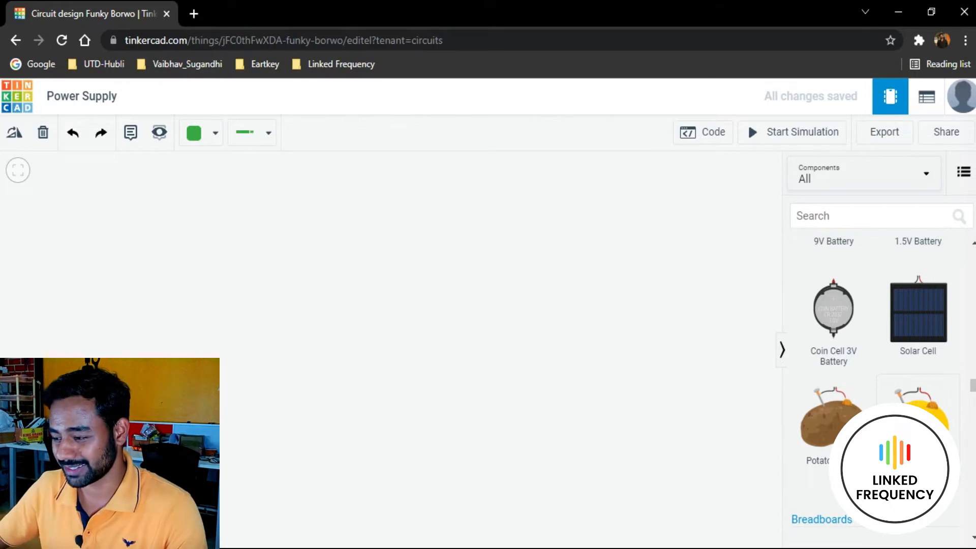
# Examine the Breadboards and Microcontrollers categories, including the breadboard sizes, micro:bit boards, Arduino Uno R3 and ATtiny.
pyautogui.scroll(-3, 834, 429)
pyautogui.scroll(-2, 836, 427)
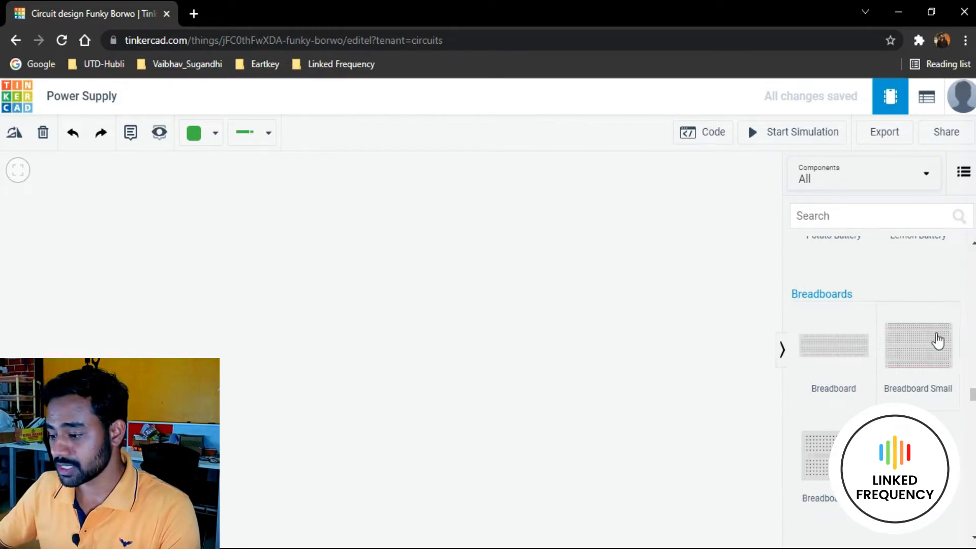
pyautogui.scroll(-4, 915, 350)
pyautogui.scroll(3, 892, 359)
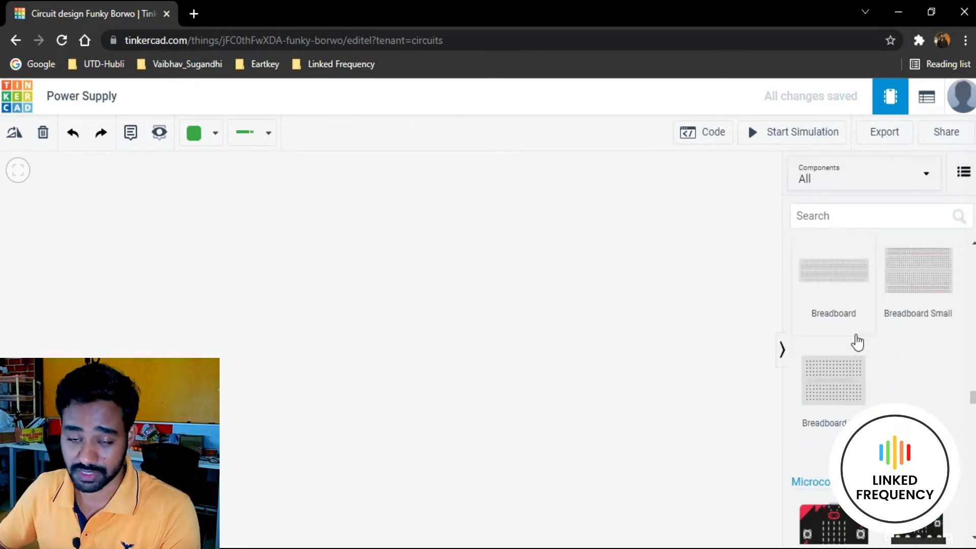
pyautogui.scroll(-4, 857, 340)
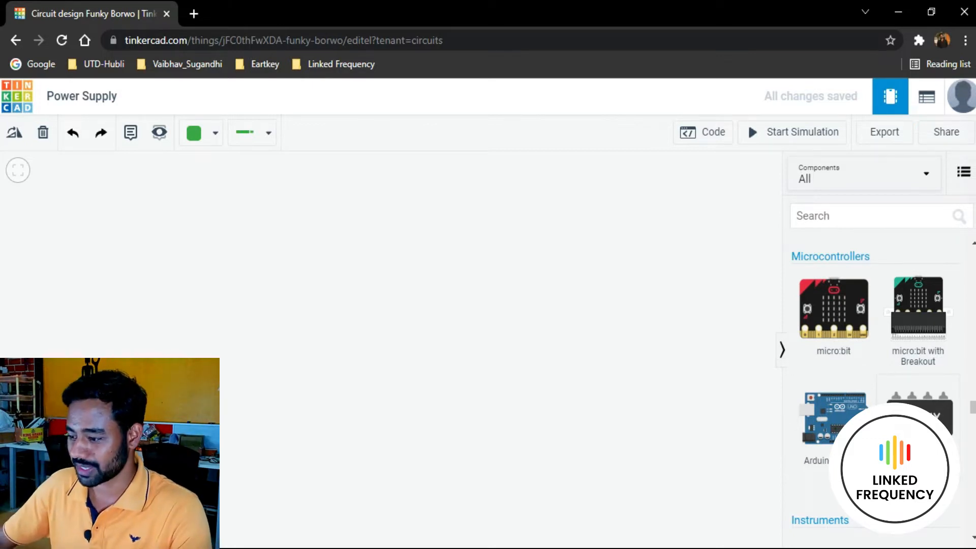
pyautogui.scroll(-2, 877, 356)
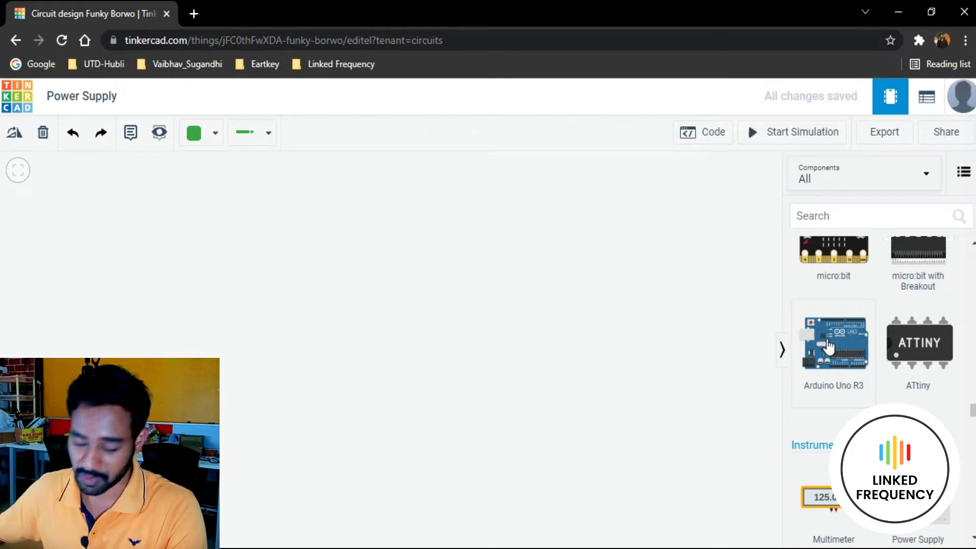
# Examine the Instruments and Integrated Circuits categories, from the multimeter and oscilloscope to the timers, operational amplifier, comparators and optocoupler.
pyautogui.scroll(-3, 834, 351)
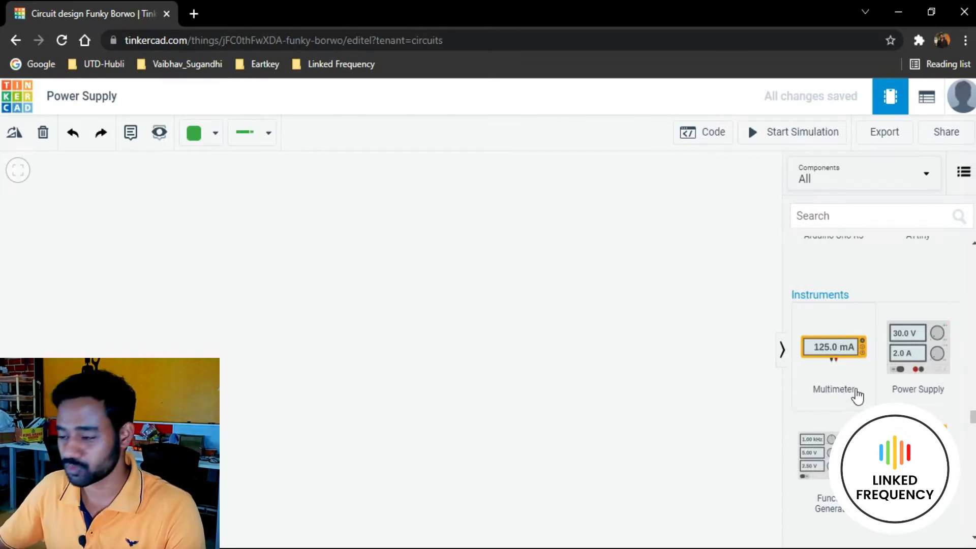
pyautogui.scroll(-3, 859, 391)
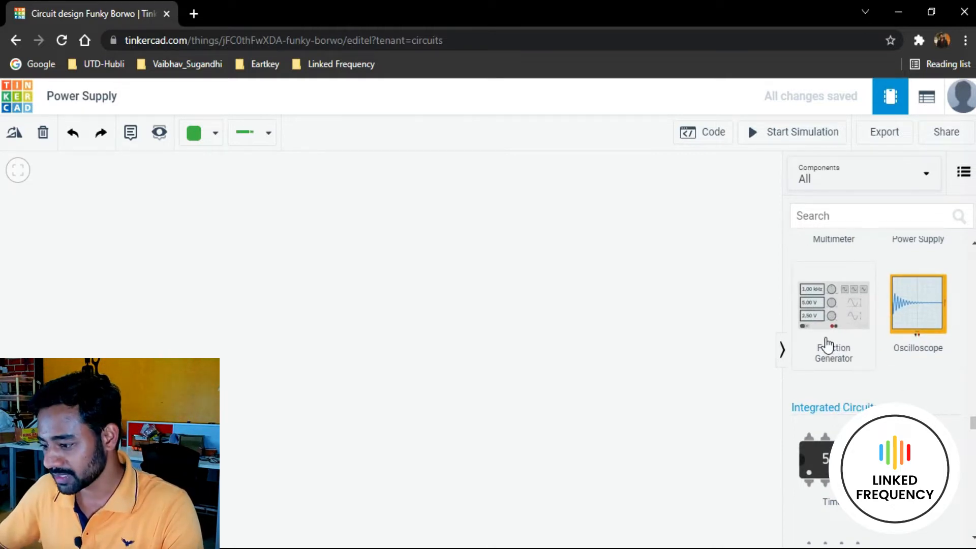
pyautogui.scroll(-2, 859, 348)
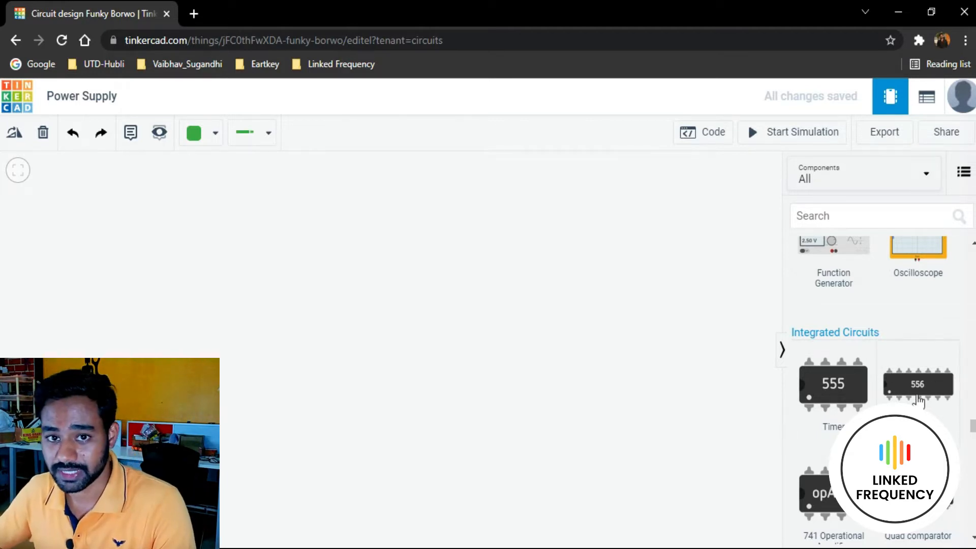
pyautogui.scroll(-3, 914, 397)
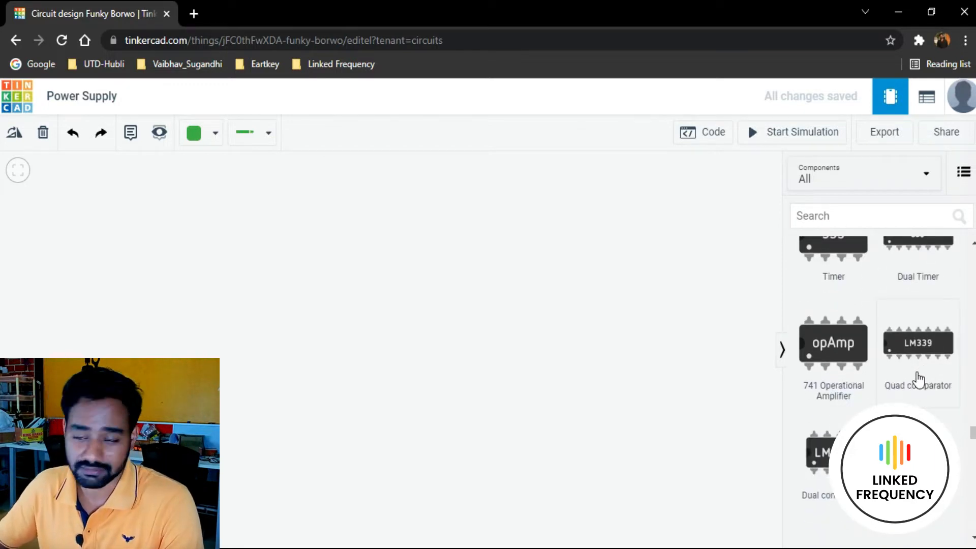
pyautogui.scroll(-3, 917, 379)
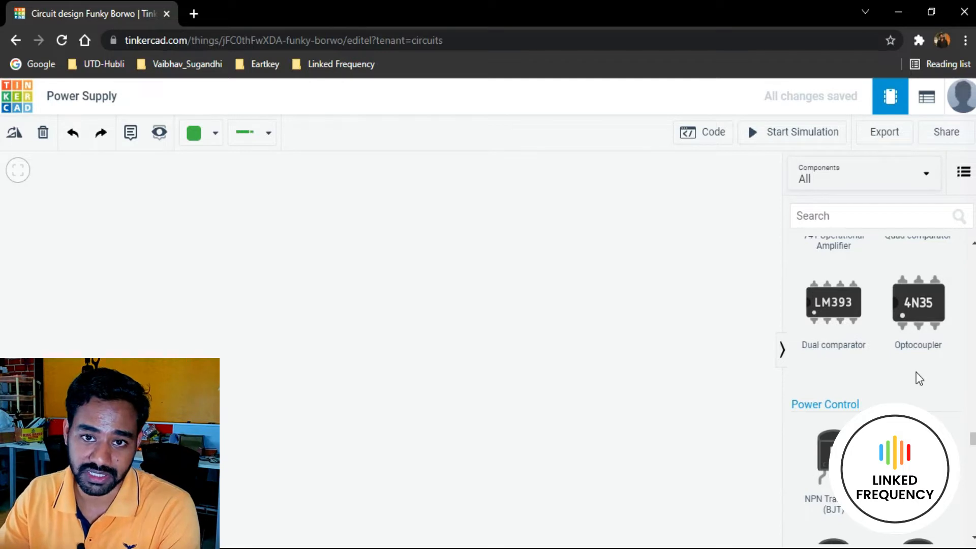
# Examine the Power Control category of the component library, including the transistors, MOSFETs, relays, voltage regulators and motor controllers.
pyautogui.scroll(-3, 916, 376)
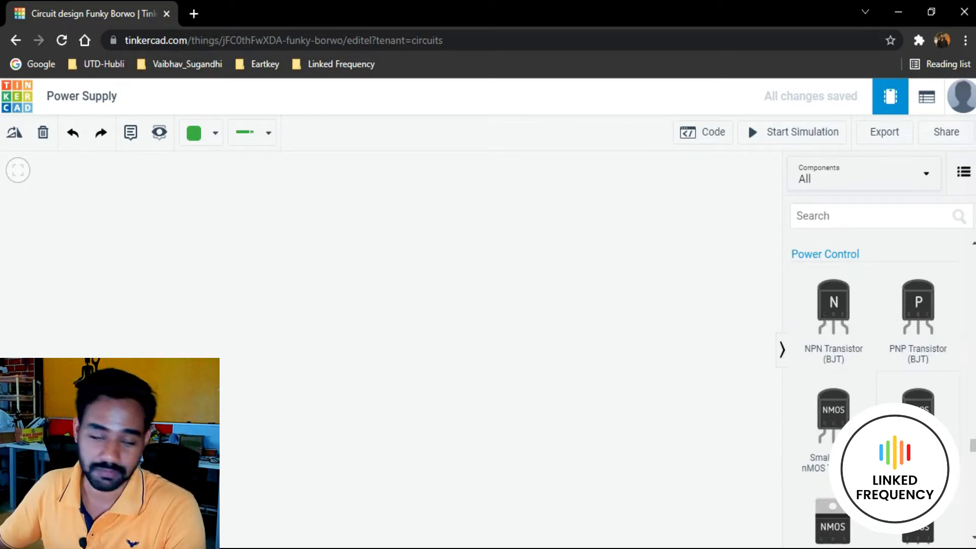
pyautogui.scroll(-2, 879, 386)
pyautogui.scroll(-2, 880, 386)
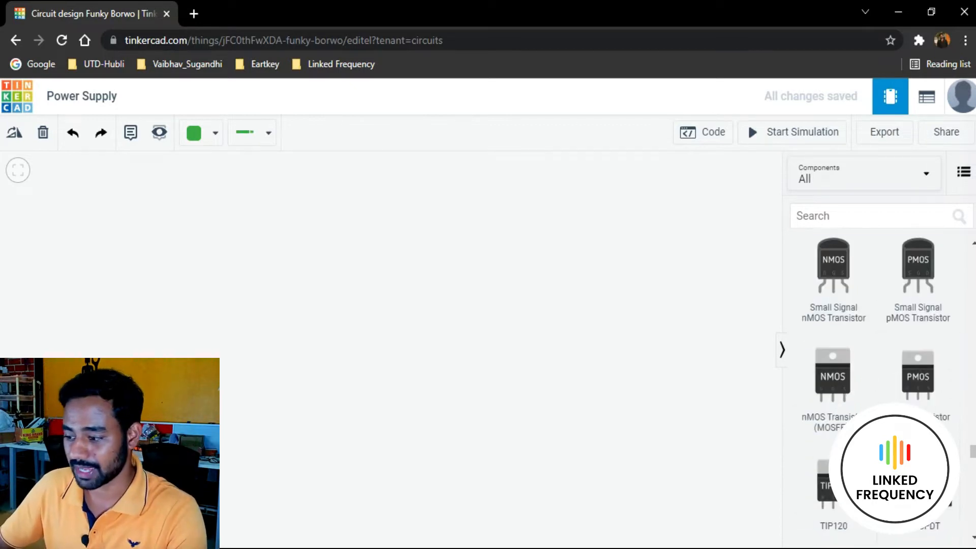
pyautogui.scroll(-4, 879, 386)
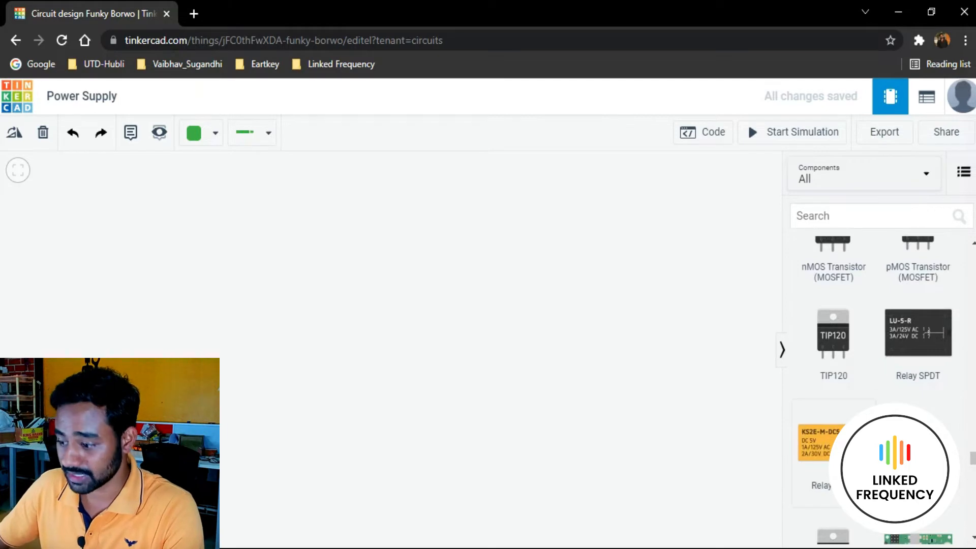
pyautogui.scroll(-2, 880, 386)
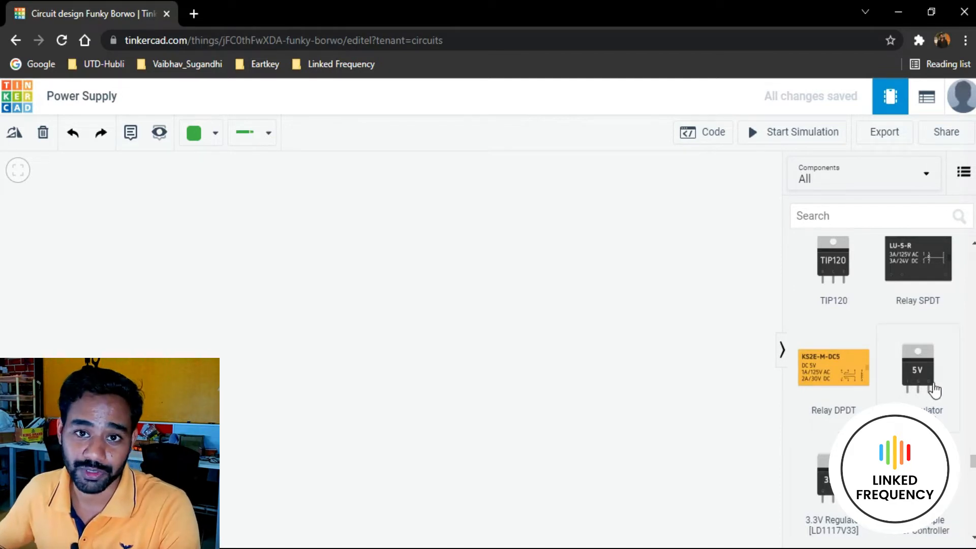
pyautogui.scroll(10, 934, 390)
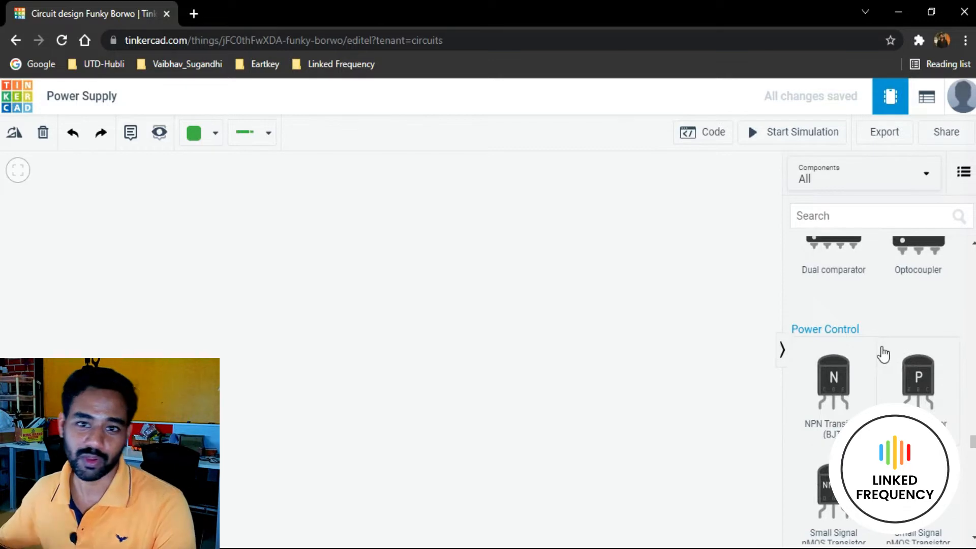
pyautogui.scroll(-8, 884, 354)
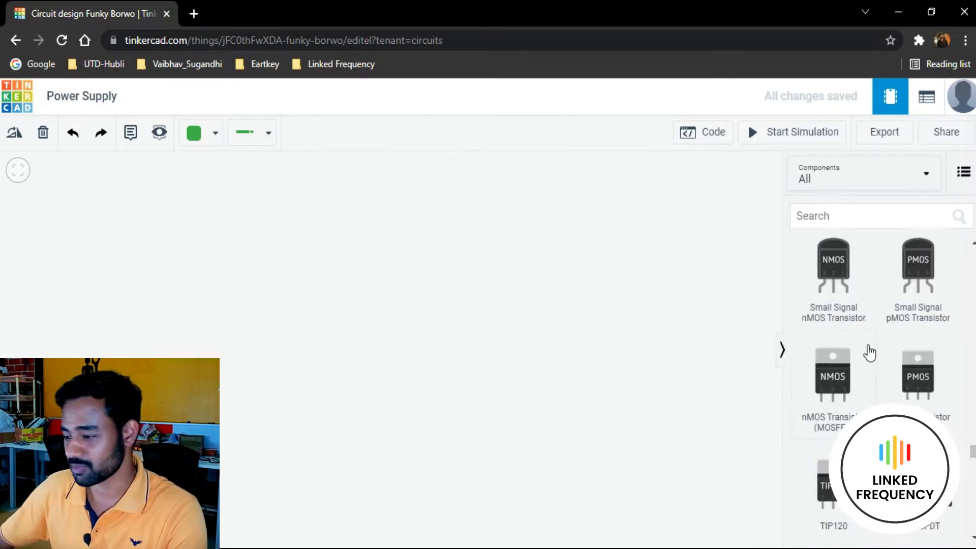
pyautogui.scroll(-2, 879, 354)
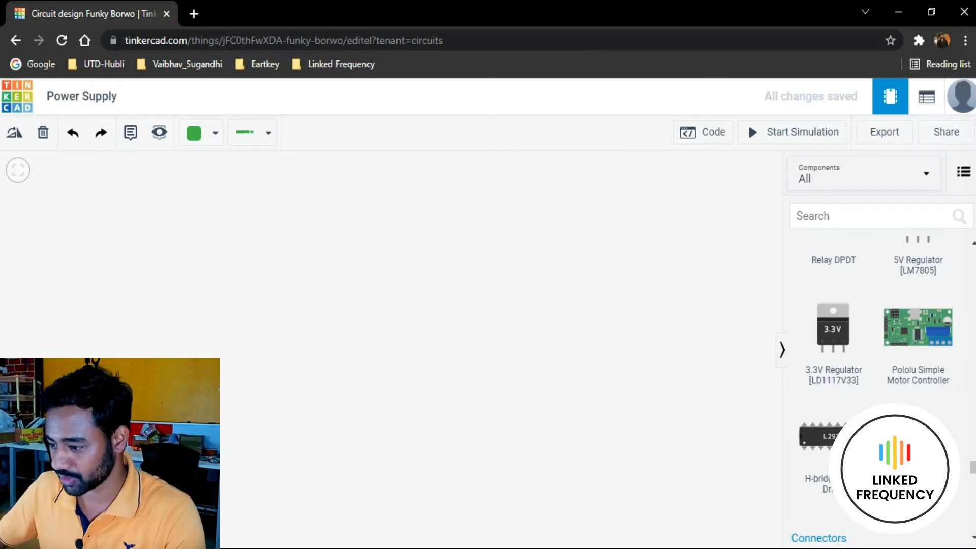
pyautogui.scroll(4, 909, 389)
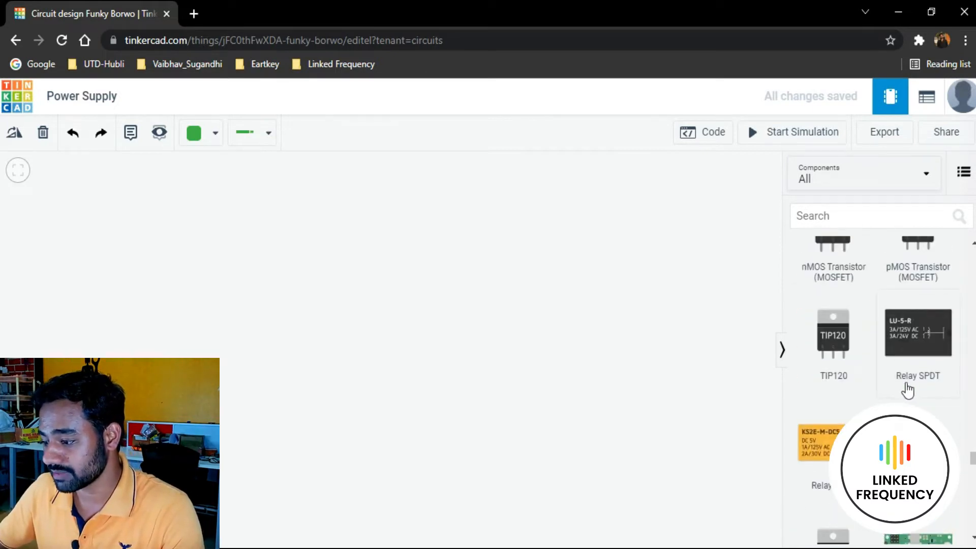
# Examine the Connectors and Logic categories, including the pin header, USB connector, logic gates, flip-flops, counters, adder, shift register and decoder.
pyautogui.scroll(-8, 908, 390)
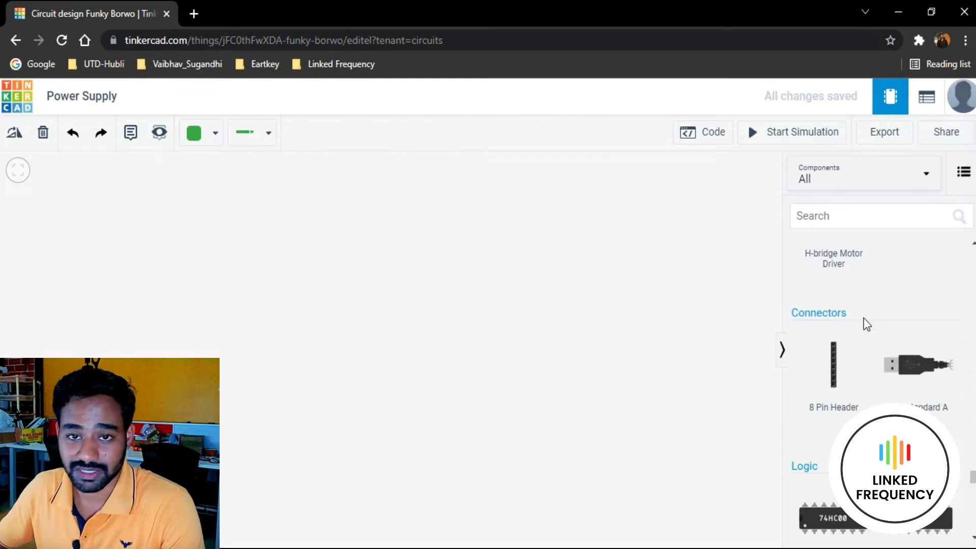
pyautogui.scroll(-2, 867, 328)
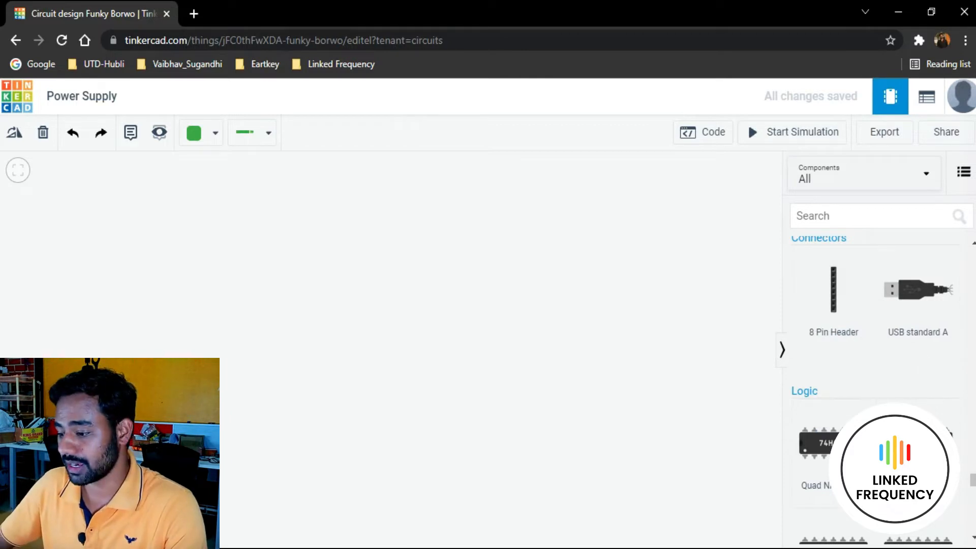
pyautogui.scroll(-2, 840, 417)
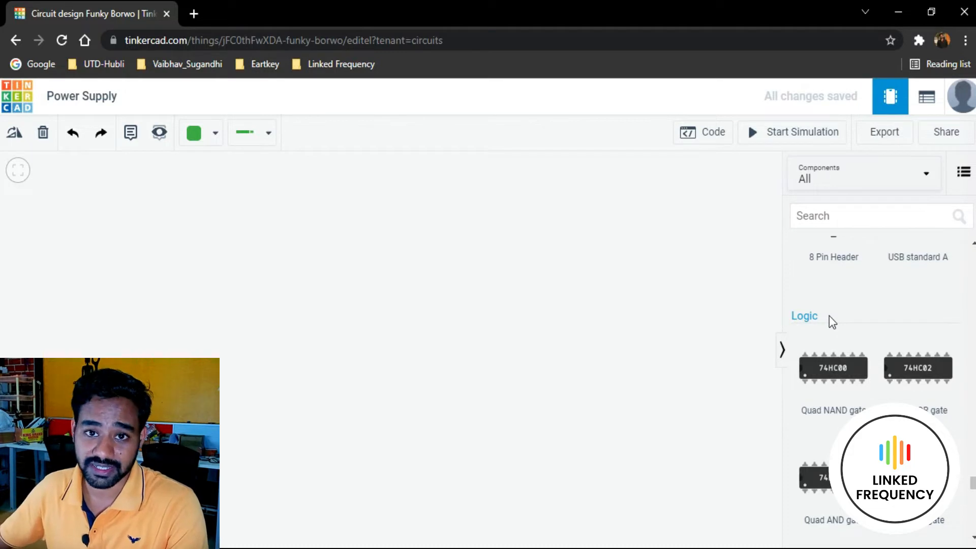
pyautogui.scroll(-1, 839, 358)
pyautogui.scroll(-1, 854, 358)
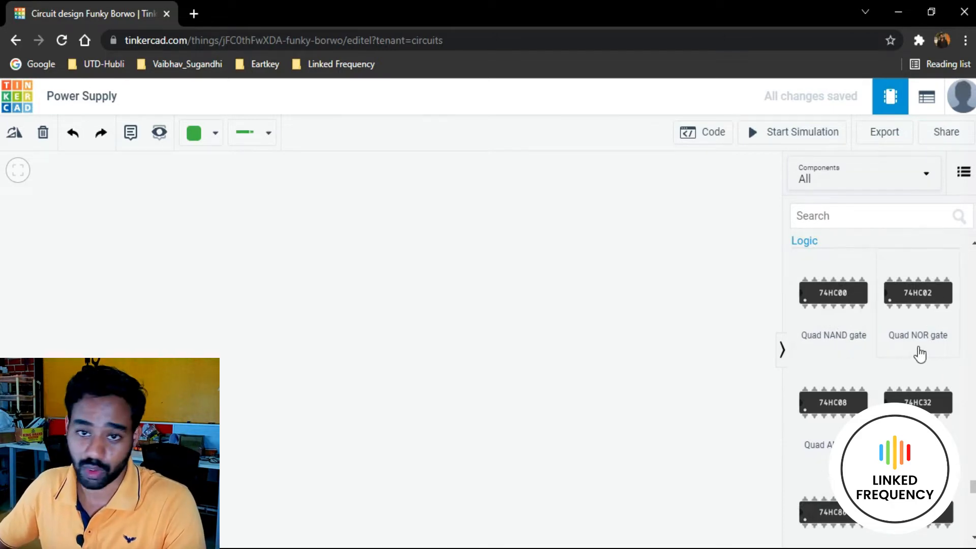
pyautogui.scroll(-3, 871, 388)
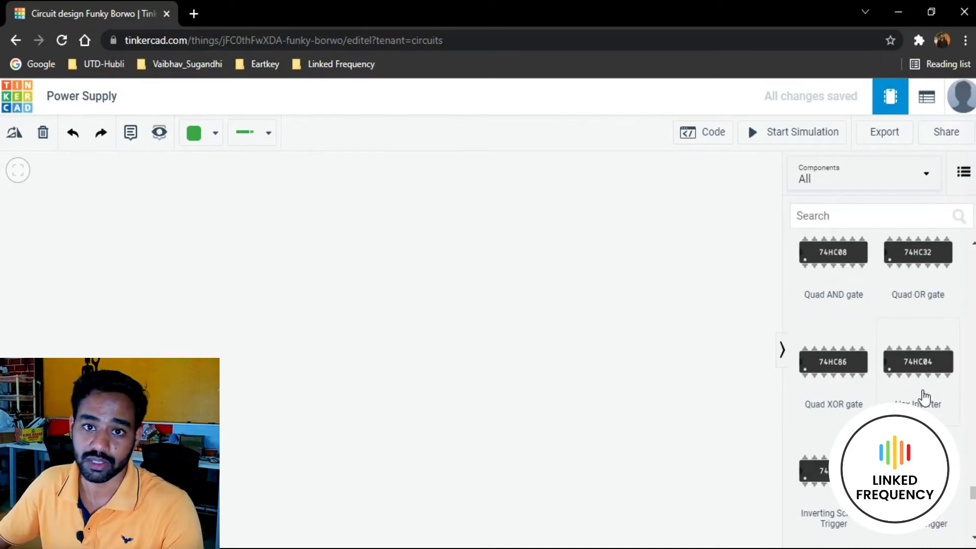
pyautogui.scroll(-2, 924, 396)
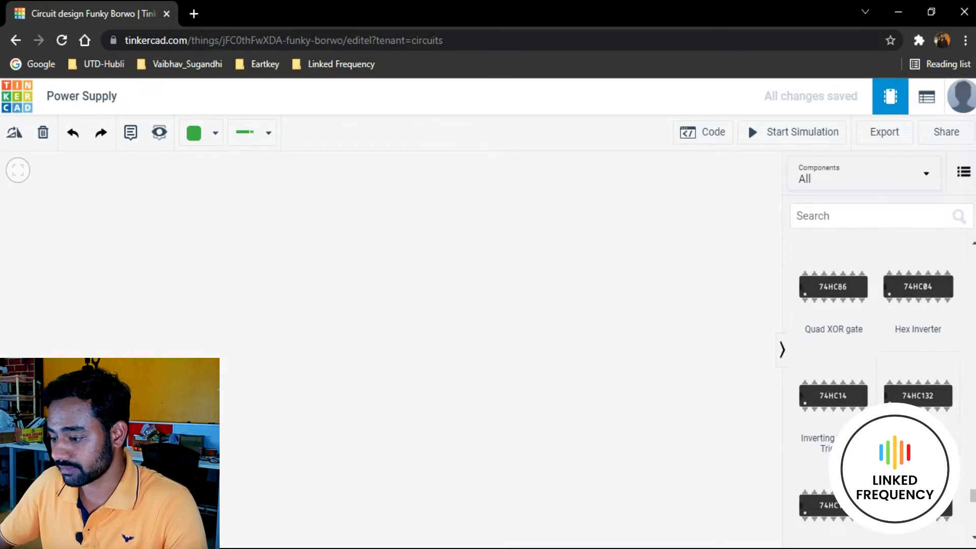
pyautogui.scroll(-4, 931, 403)
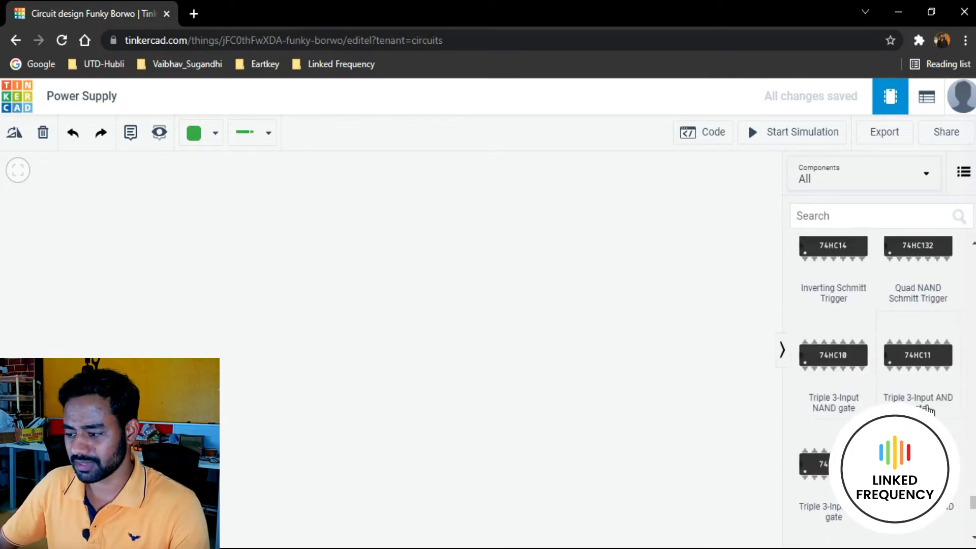
pyautogui.scroll(-6, 808, 370)
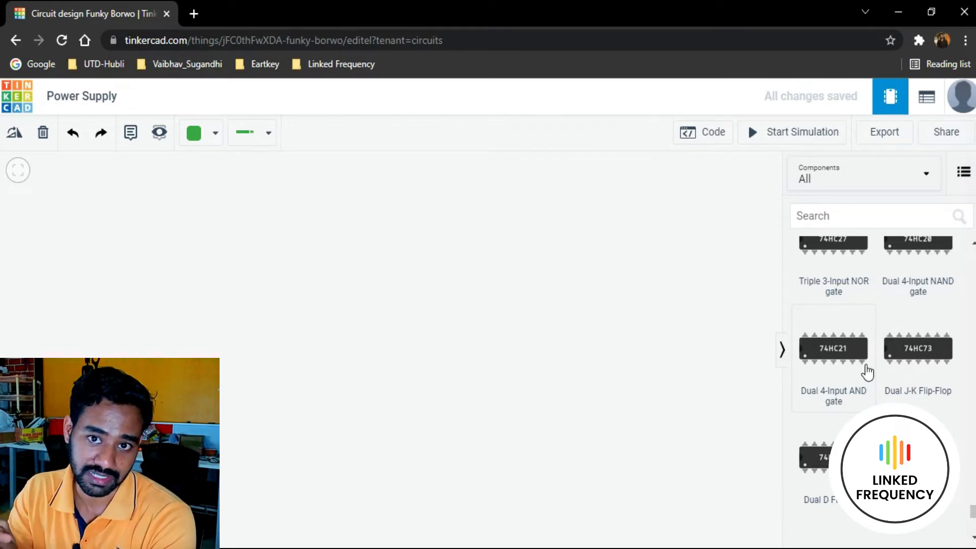
pyautogui.scroll(-5, 867, 373)
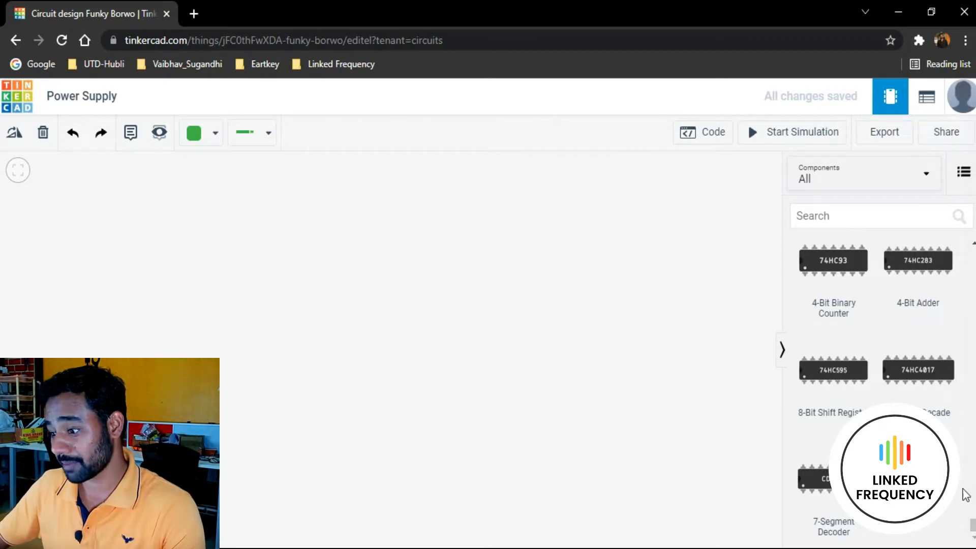
pyautogui.scroll(4, 966, 496)
pyautogui.scroll(-4, 875, 386)
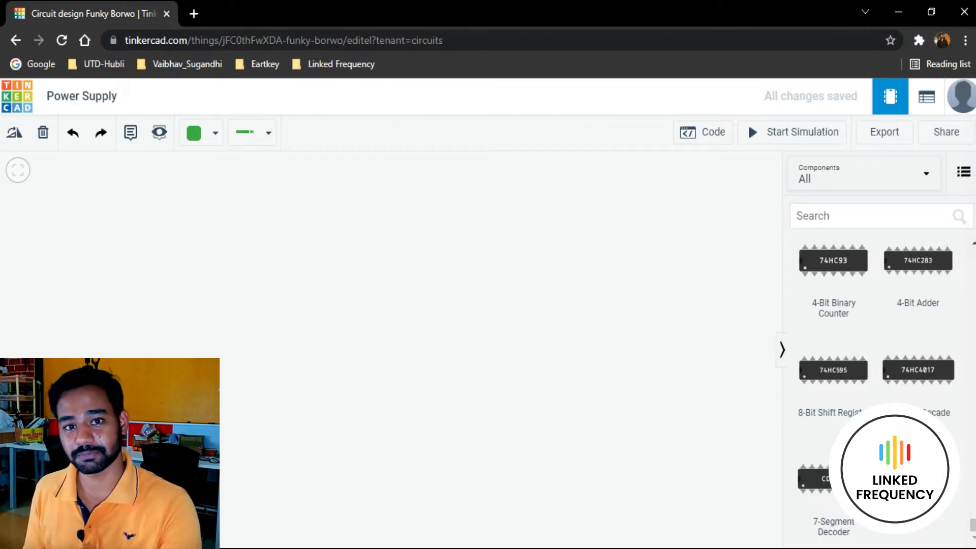
# Search the component library for "bread" and place a Breadboard Small near the middle of the workspace.
pyautogui.scroll(20, 878, 395)
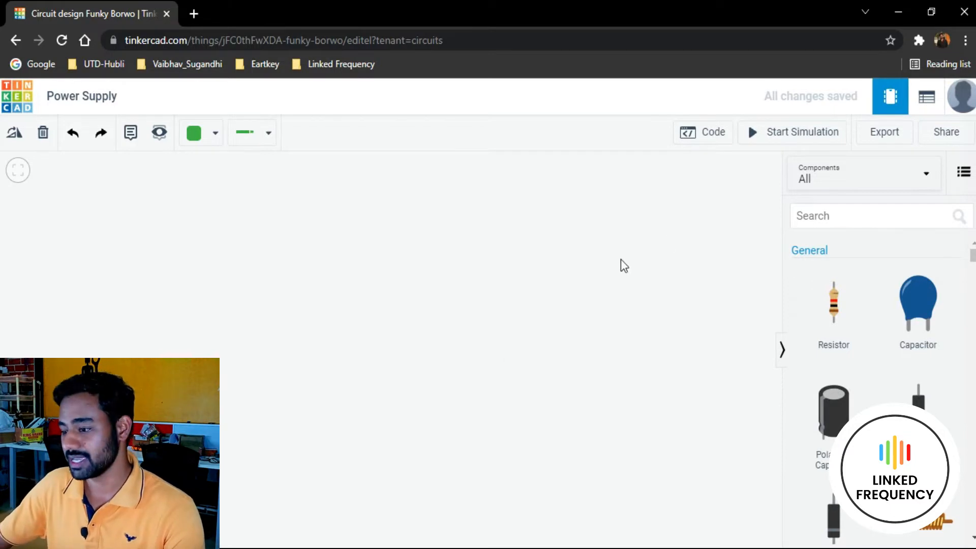
pyautogui.click(815, 218)
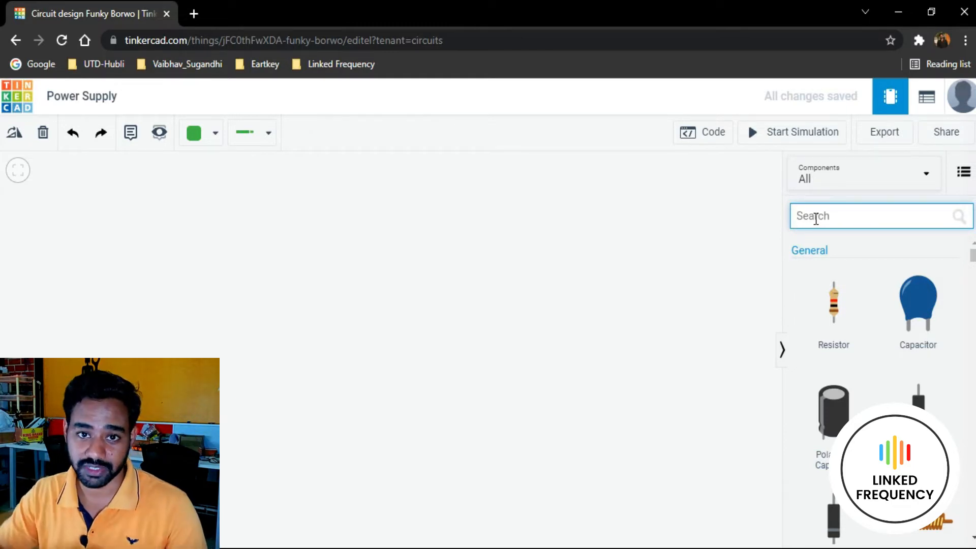
pyautogui.write('bread')
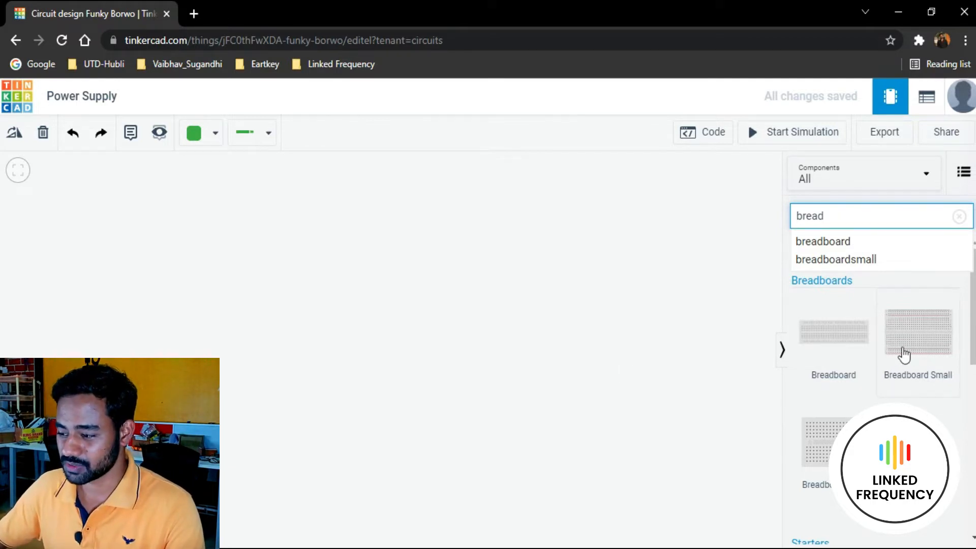
pyautogui.click(419, 341)
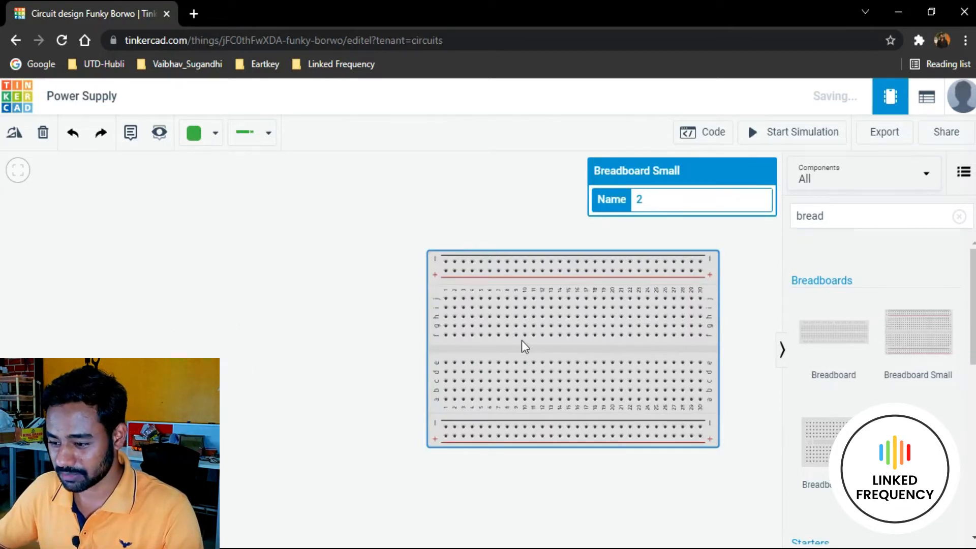
pyautogui.moveTo(522, 340); pyautogui.dragTo(393, 350)
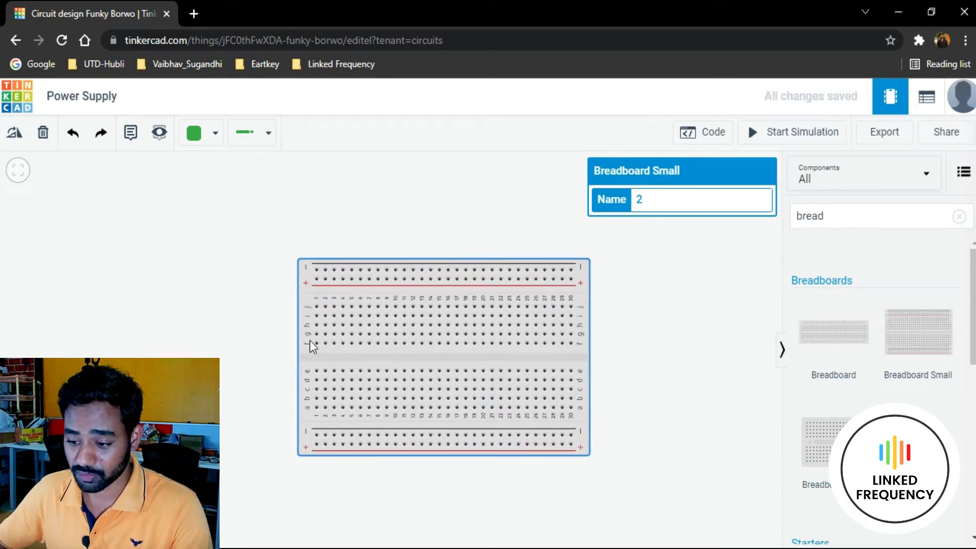
# Examine the small breadboard's numbered columns, lettered rows and power rails up close.
pyautogui.scroll(3, 310, 340)
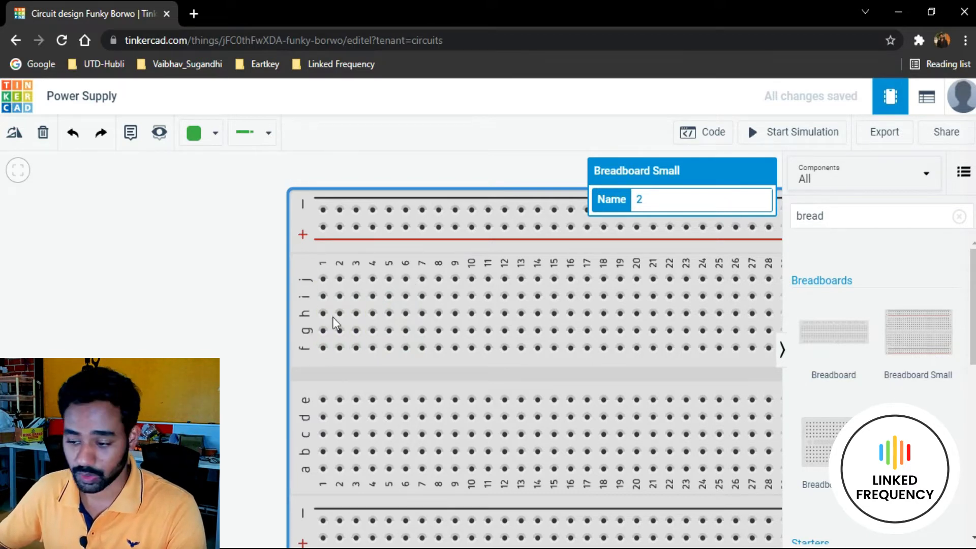
pyautogui.scroll(-1, 254, 250)
pyautogui.moveTo(254, 250); pyautogui.dragTo(178, 312)
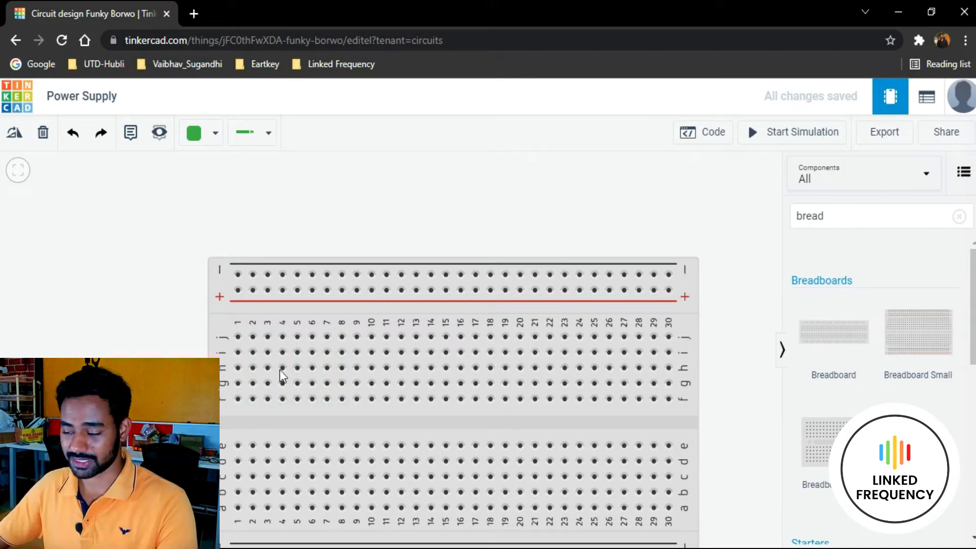
pyautogui.moveTo(120, 385); pyautogui.dragTo(142, 292)
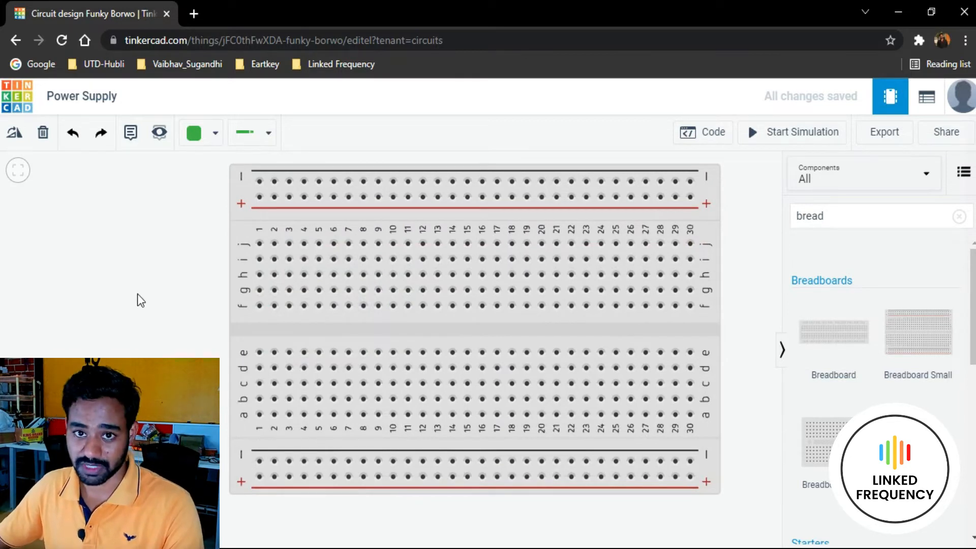
pyautogui.scroll(-2, 137, 293)
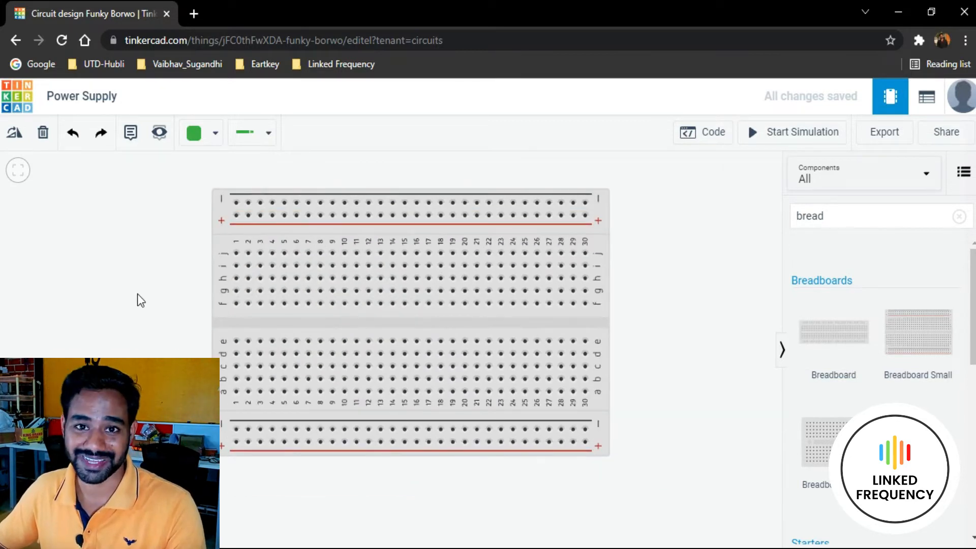
pyautogui.moveTo(137, 293); pyautogui.dragTo(160, 310)
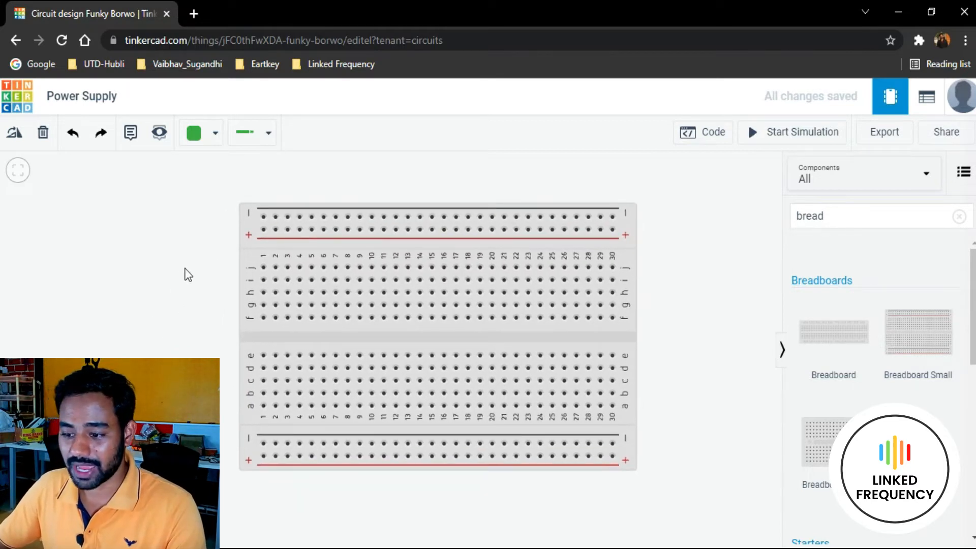
# Replace the component search with "9V" and choose the suggested term 9vbattery.
pyautogui.click(825, 218)
pyautogui.doubleClick(825, 217)
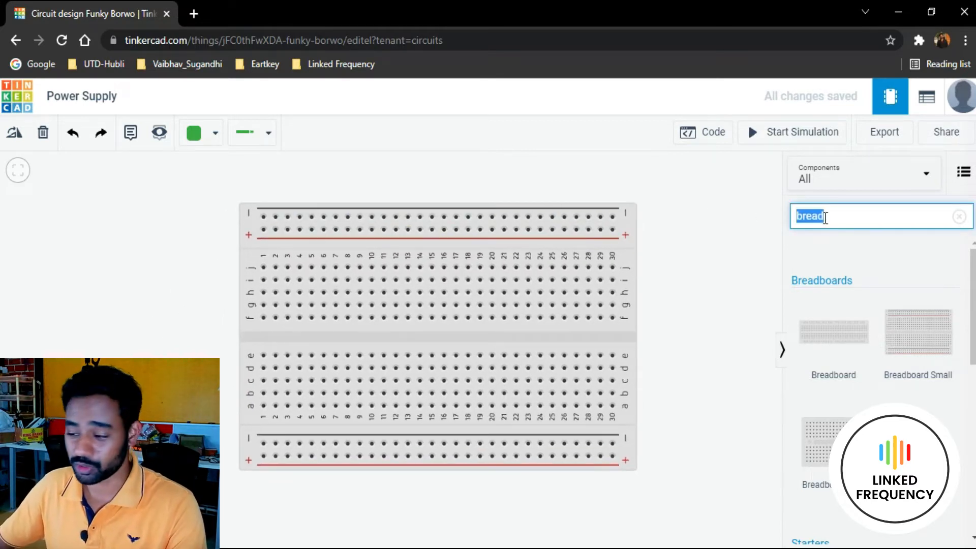
pyautogui.press('BackSpace')
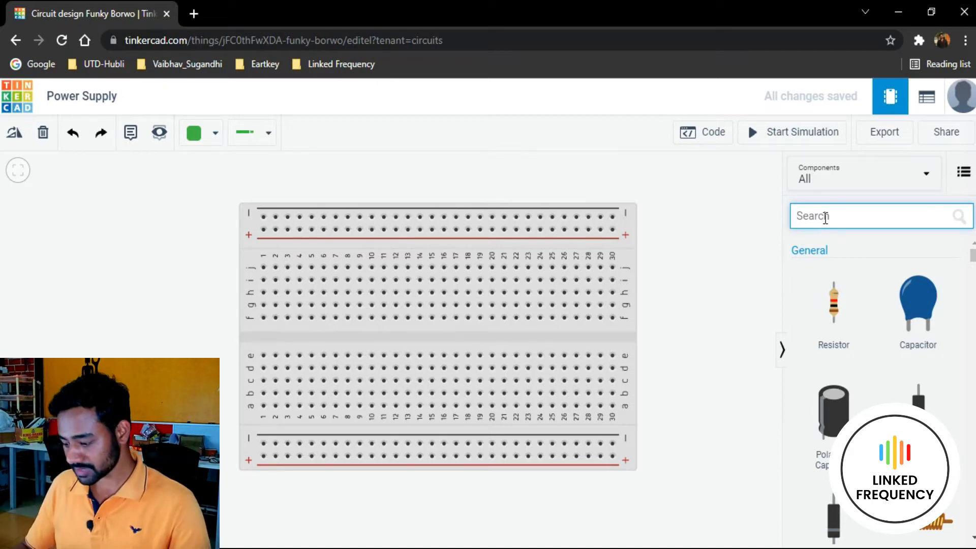
pyautogui.write('9V')
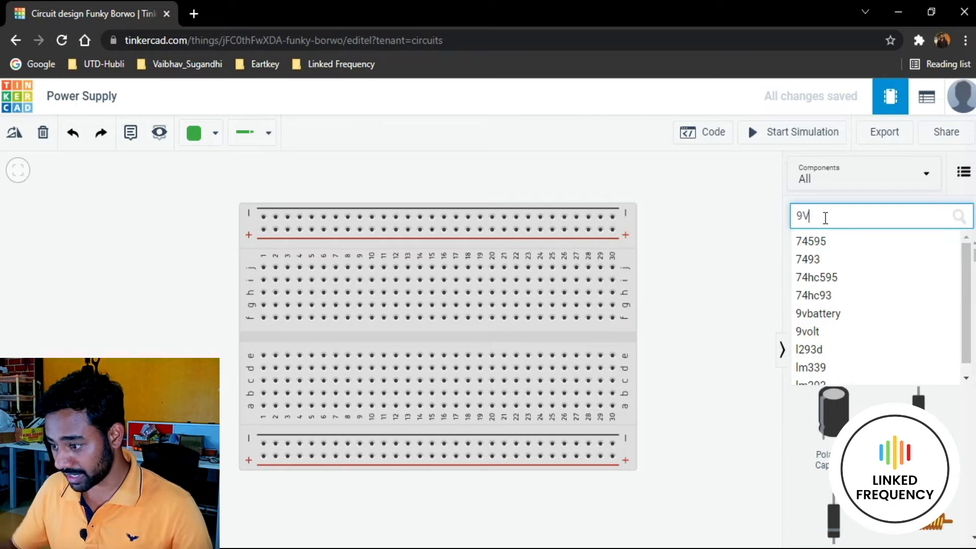
pyautogui.click(818, 241)
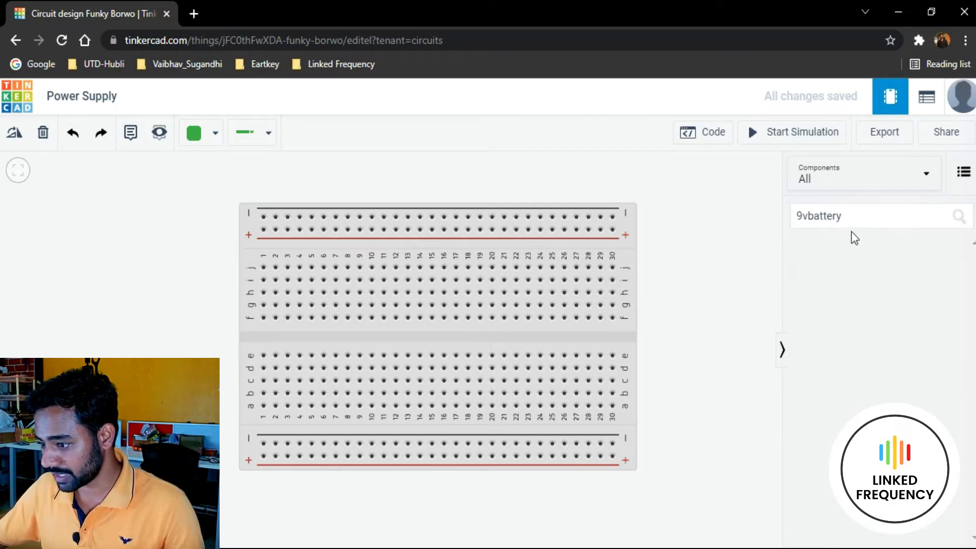
# Shorten the component search to "9v" and bring a 9V Battery onto the workspace.
pyautogui.click(863, 217)
pyautogui.press('BackSpace')
pyautogui.press('BackSpace')
pyautogui.press('BackSpace')
pyautogui.press('BackSpace')
pyautogui.press('BackSpace')
pyautogui.press('BackSpace')
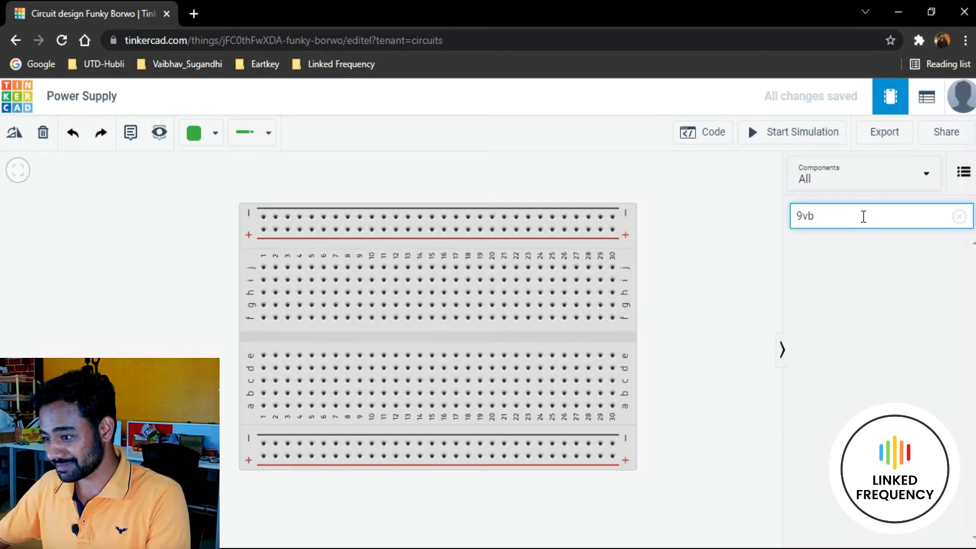
pyautogui.press('BackSpace')
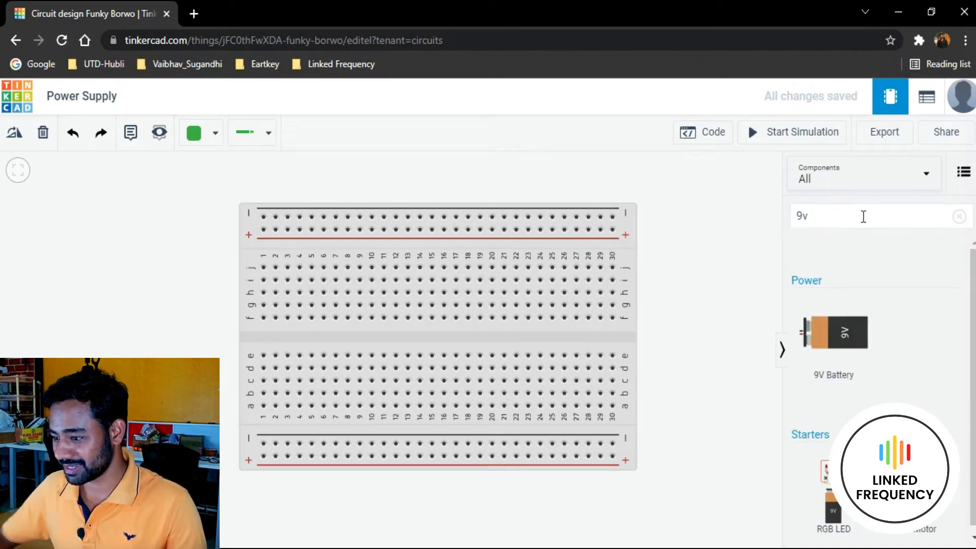
pyautogui.moveTo(816, 351); pyautogui.dragTo(239, 320)
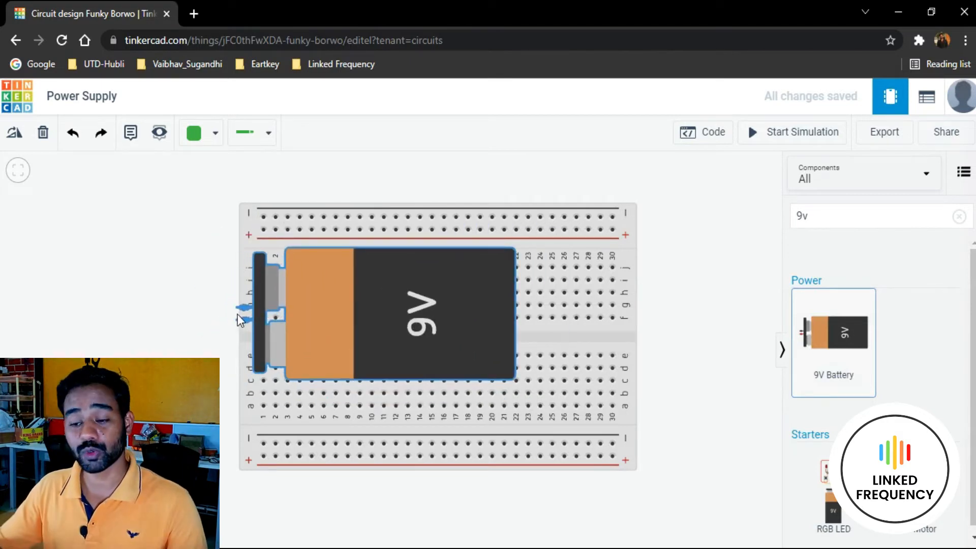
# Rotate the 9V battery by 180° and position it beside the breadboard's column 1 end, with its terminals facing the board.
pyautogui.press('r')
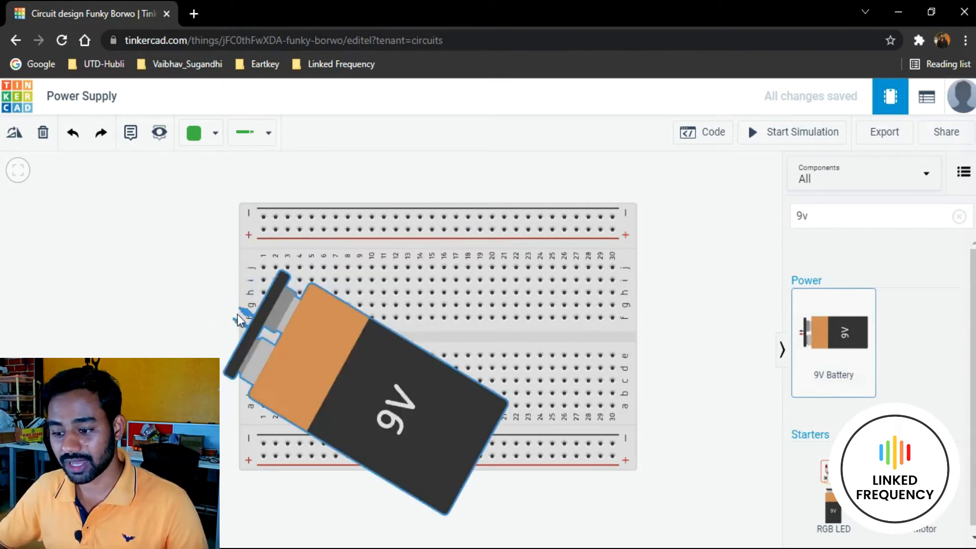
pyautogui.press('r')
pyautogui.press('r')
pyautogui.press('r')
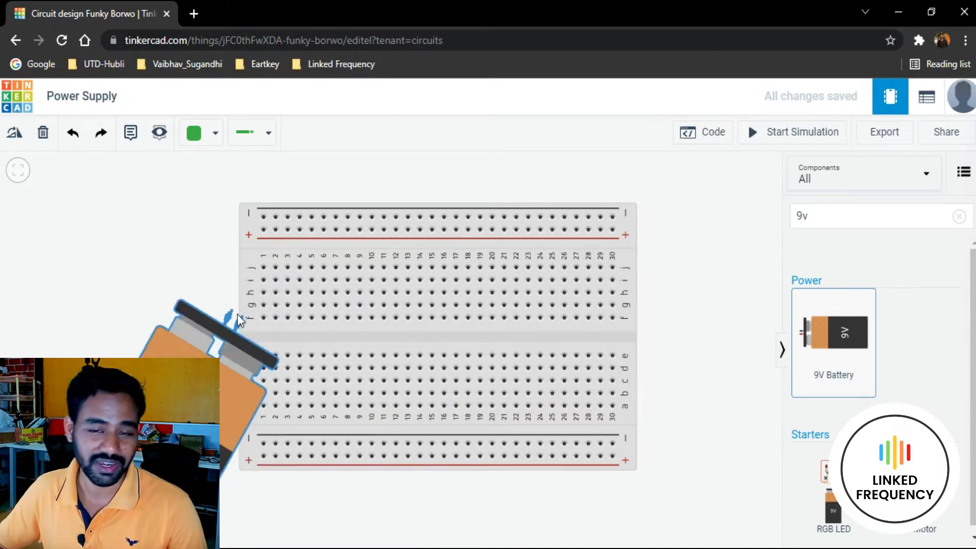
pyautogui.moveTo(237, 314); pyautogui.dragTo(246, 313)
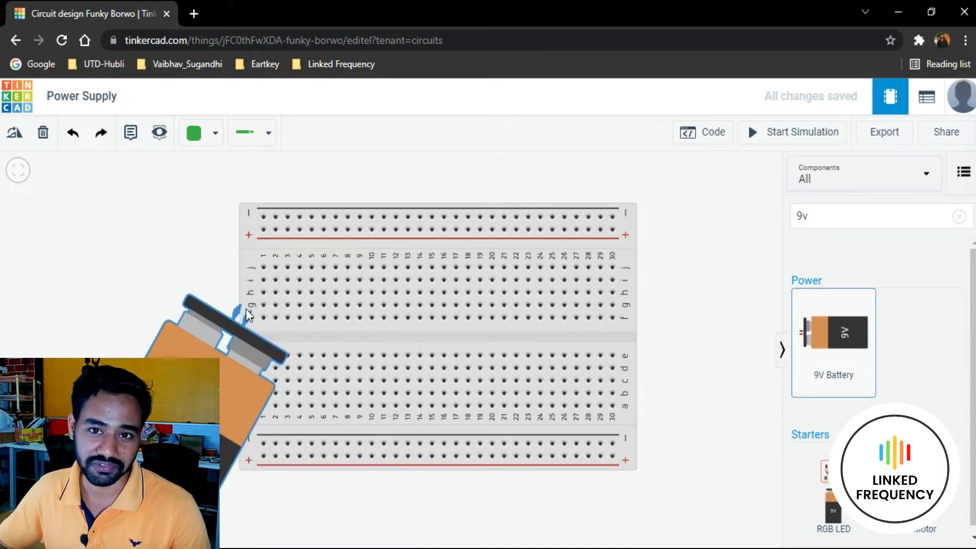
pyautogui.moveTo(246, 310); pyautogui.dragTo(227, 240)
pyautogui.press('r')
pyautogui.press('r')
pyautogui.moveTo(196, 356); pyautogui.dragTo(317, 399)
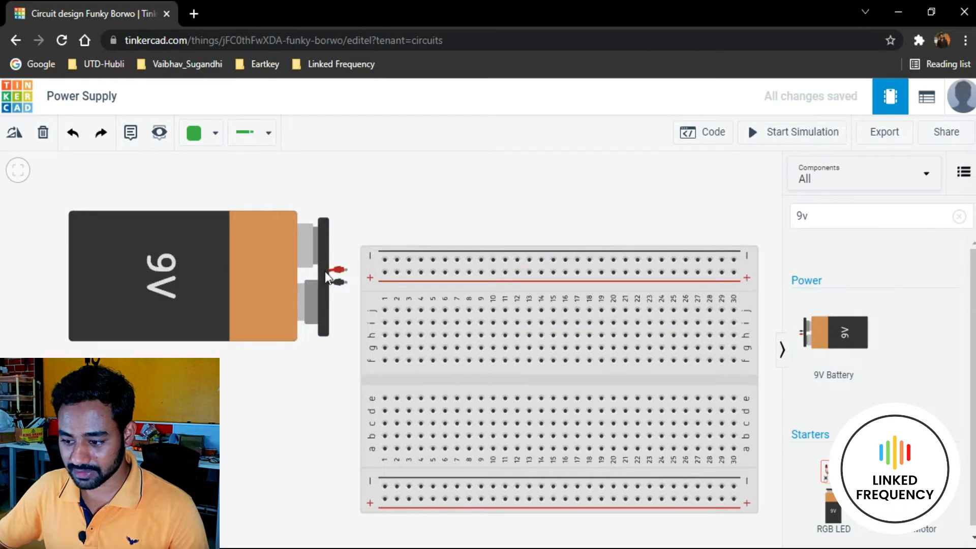
pyautogui.moveTo(325, 271); pyautogui.dragTo(322, 371)
pyautogui.click(282, 251)
pyautogui.moveTo(269, 221); pyautogui.dragTo(205, 204)
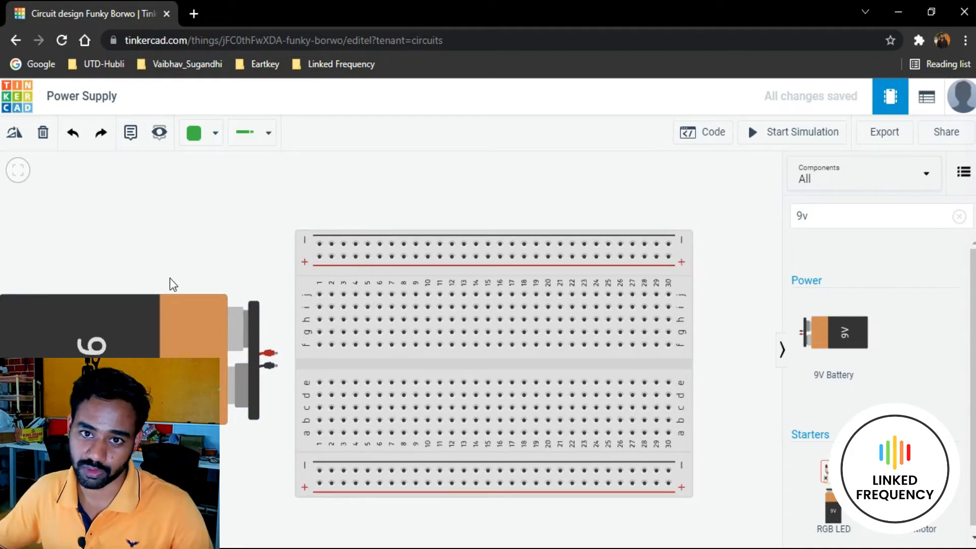
# Clear the component search and bring a Polarized Capacitor onto the breadboard.
pyautogui.click(822, 210)
pyautogui.hotkey('ctrl', 'a')
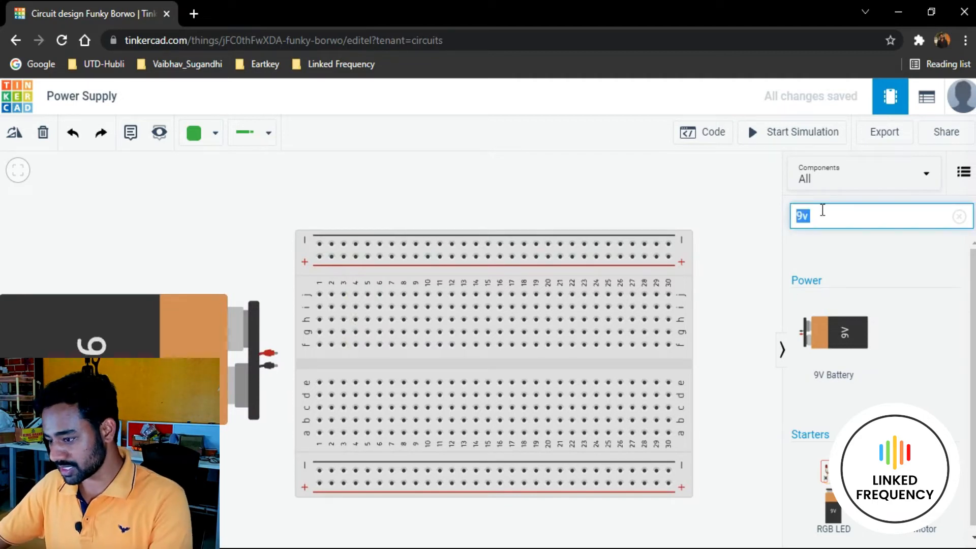
pyautogui.press('BackSpace')
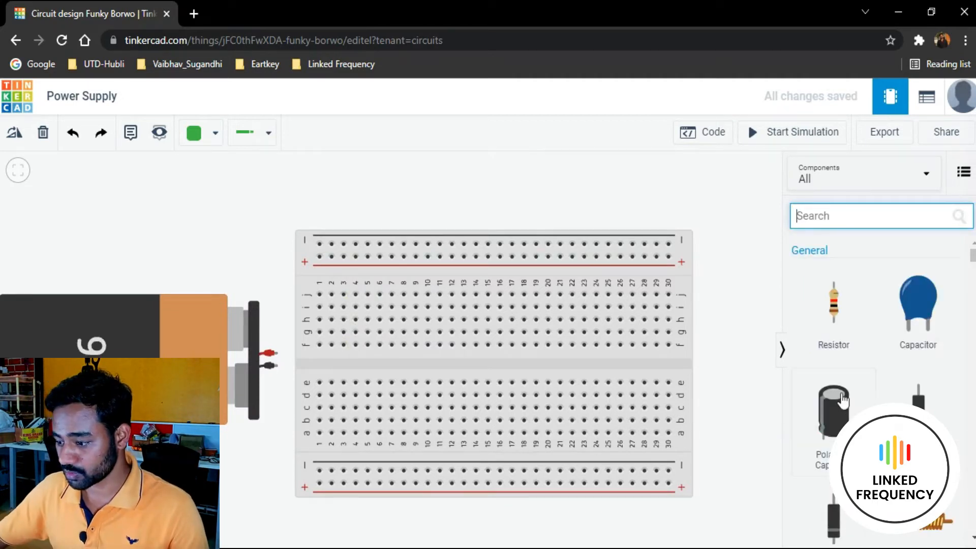
pyautogui.moveTo(830, 448); pyautogui.dragTo(406, 372)
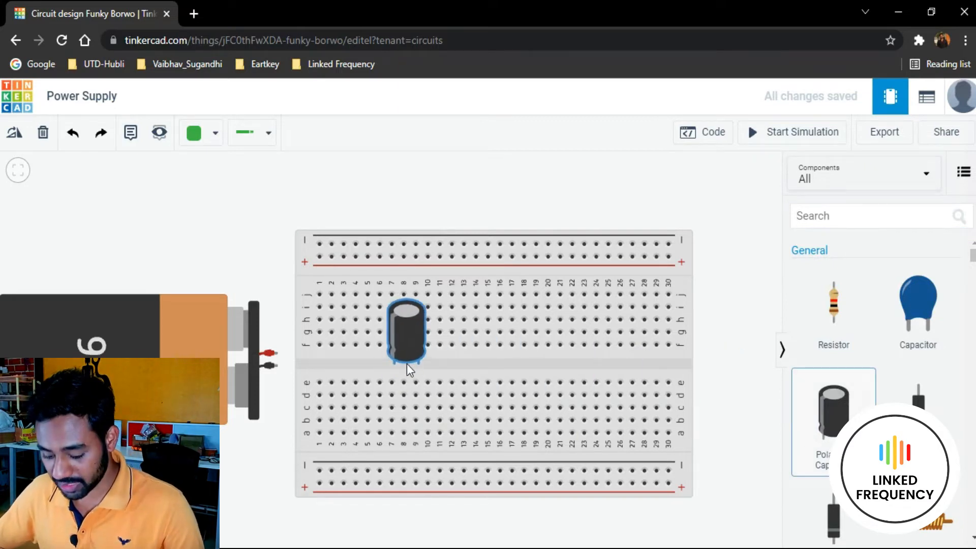
# Rotate the polarized capacitor through a full turn, back to its upright orientation.
pyautogui.press('r')
pyautogui.press('r')
pyautogui.press('r')
pyautogui.press('r')
pyautogui.press('r')
pyautogui.press('r')
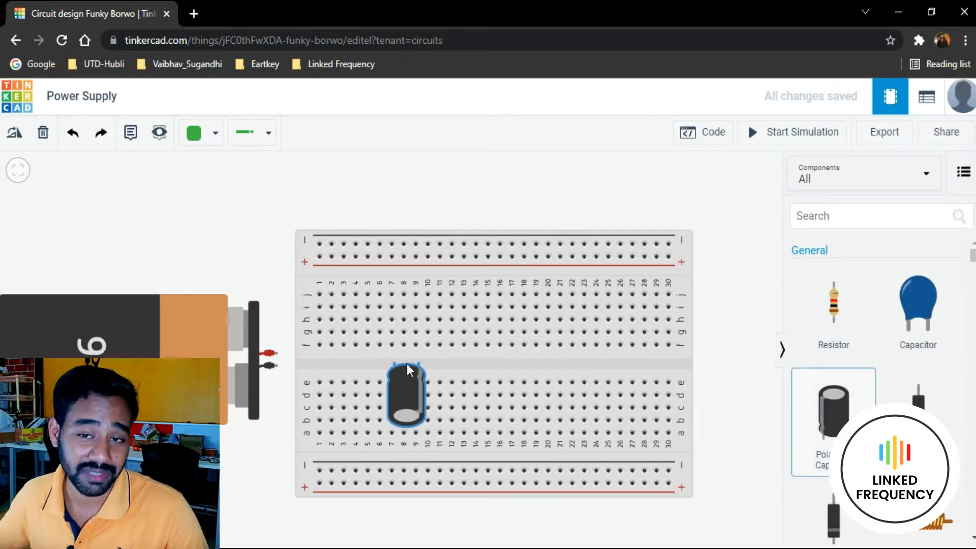
pyautogui.press('r')
pyautogui.press('r')
pyautogui.press('r')
pyautogui.press('r')
pyautogui.press('r')
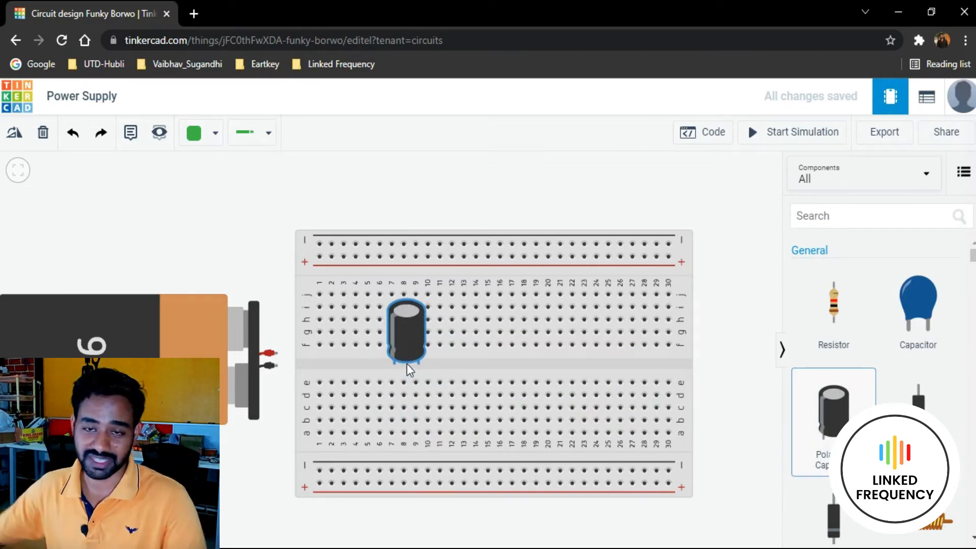
# Plug the polarized capacitor into row j at columns 2 and 4 and set its capacitance to 100 µF.
pyautogui.moveTo(407, 364); pyautogui.dragTo(339, 291)
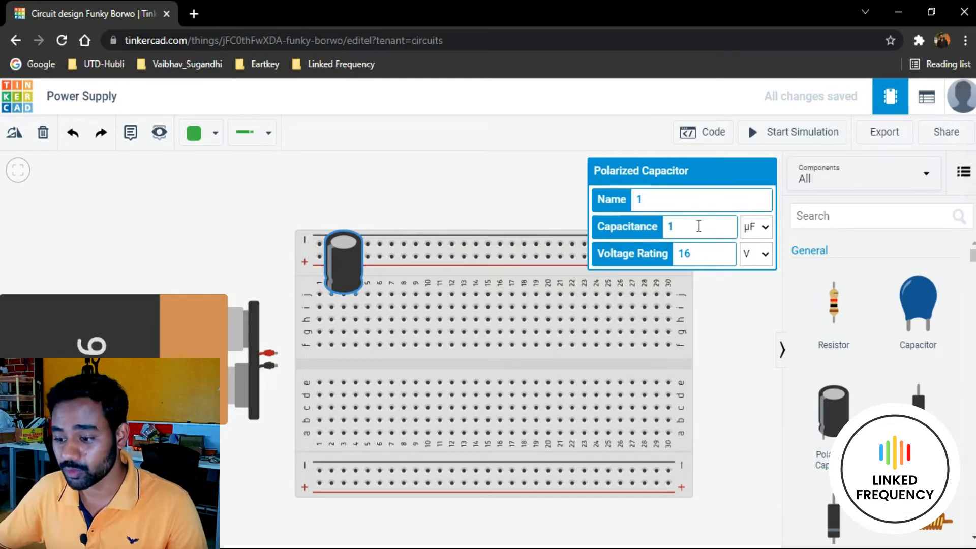
pyautogui.write('00')
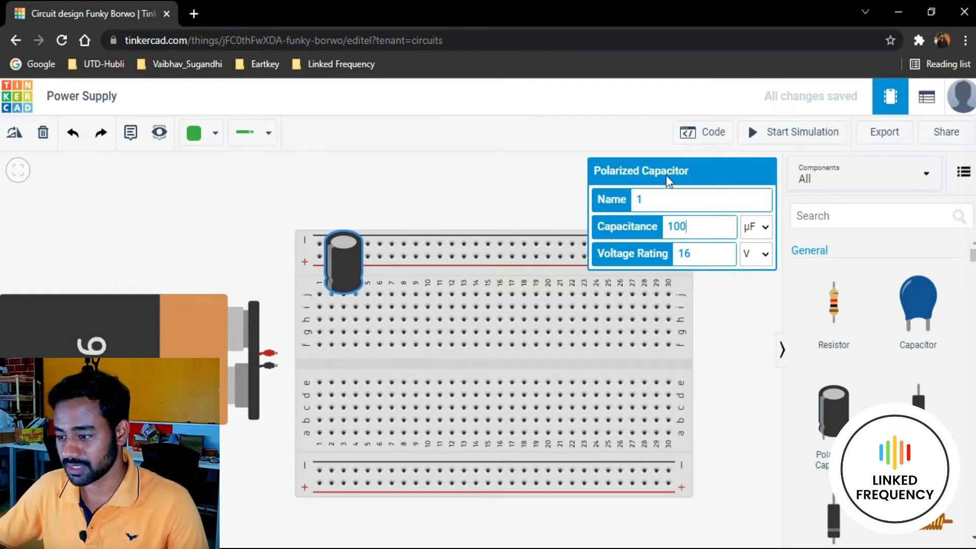
pyautogui.click(414, 204)
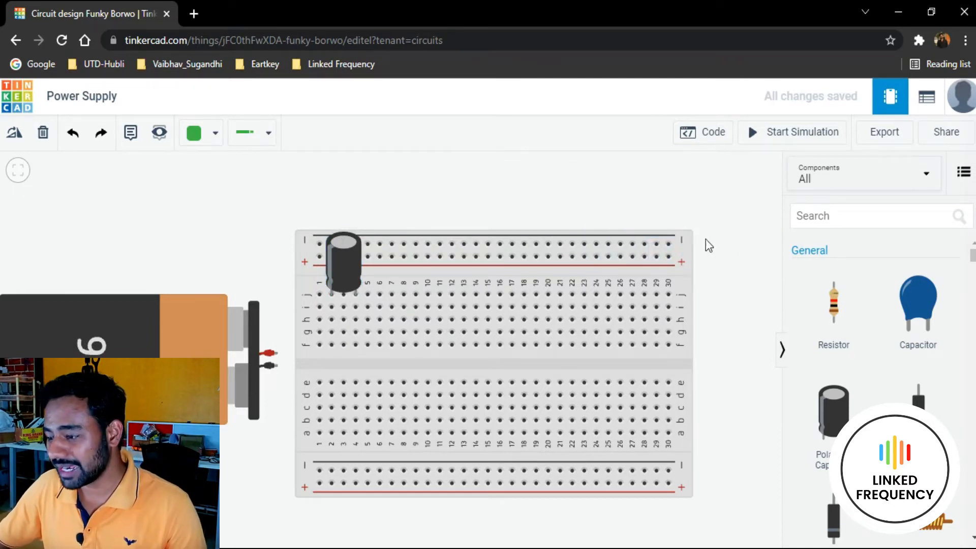
# Search the component library for "7805" and place a 5V Regulator [LM7805] in row j at columns 9 to 11.
pyautogui.click(837, 217)
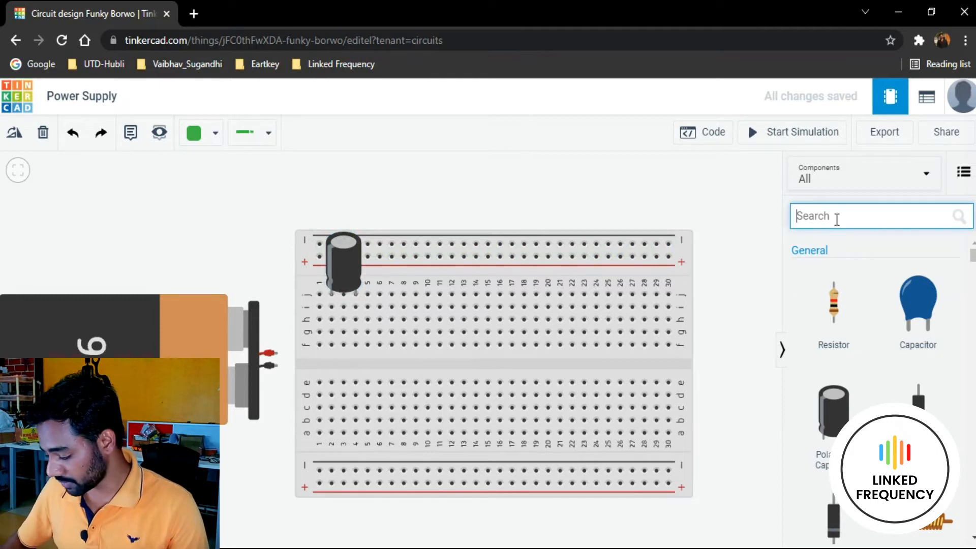
pyautogui.write('7805')
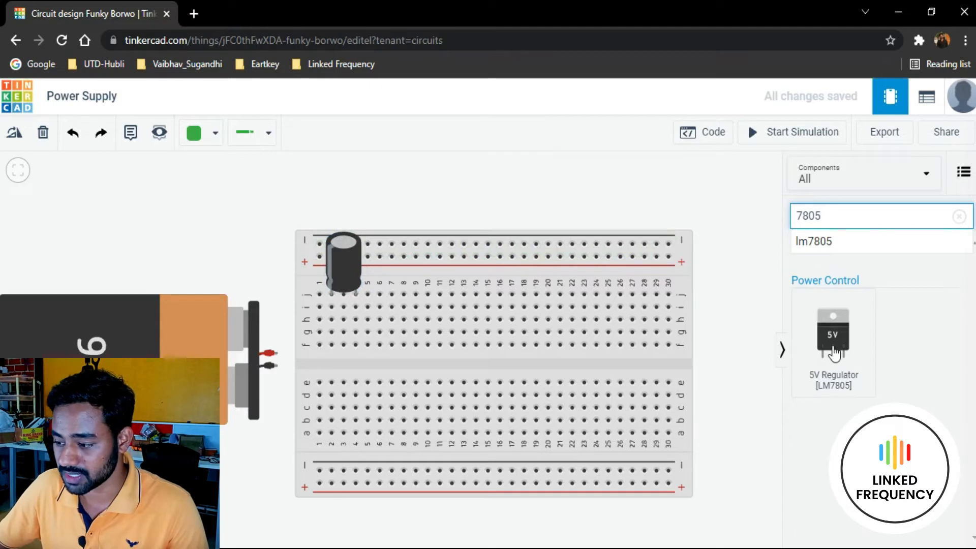
pyautogui.moveTo(834, 351); pyautogui.dragTo(428, 294)
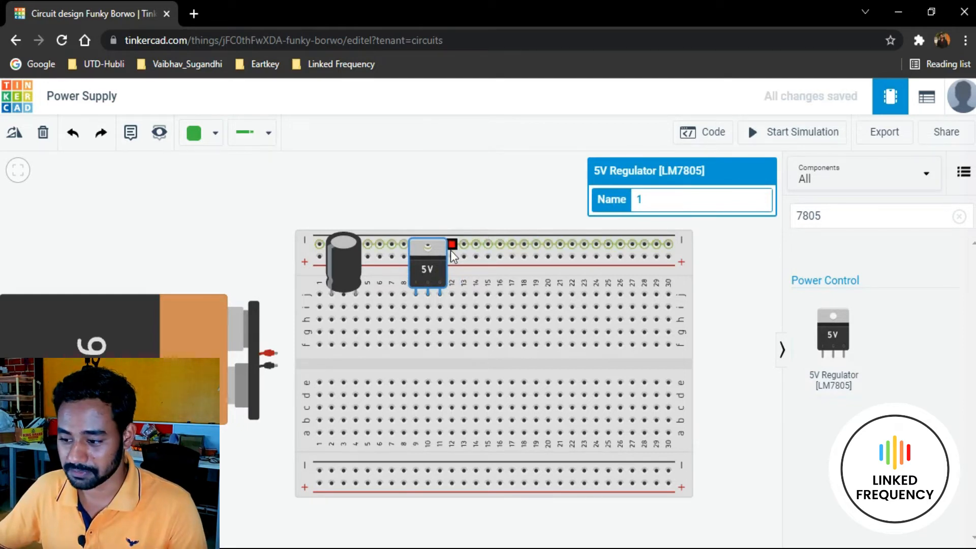
# Try the 5V regulator turned sideways with all three pins in column 14, rows g to i.
pyautogui.moveTo(425, 276); pyautogui.dragTo(483, 314)
pyautogui.press('r')
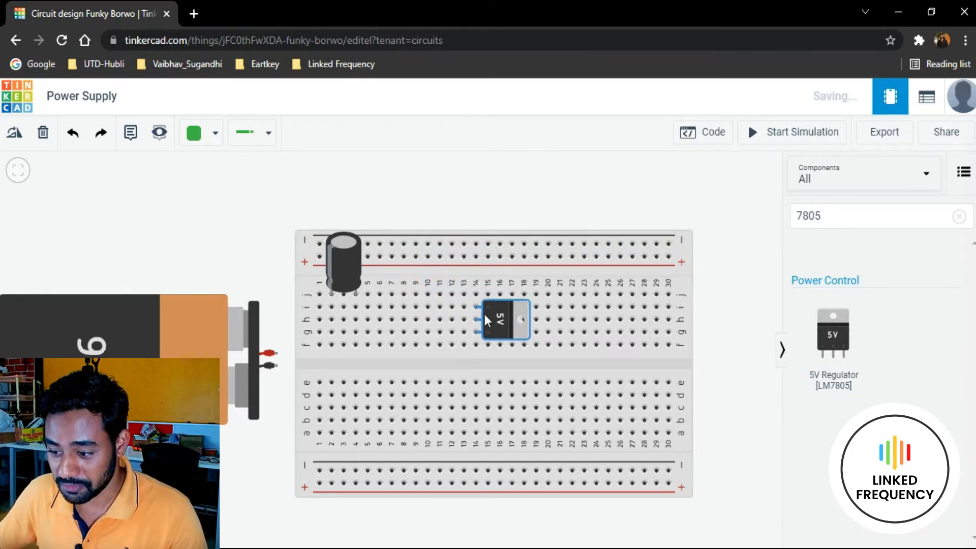
pyautogui.scroll(-3, 484, 322)
pyautogui.scroll(6, 484, 319)
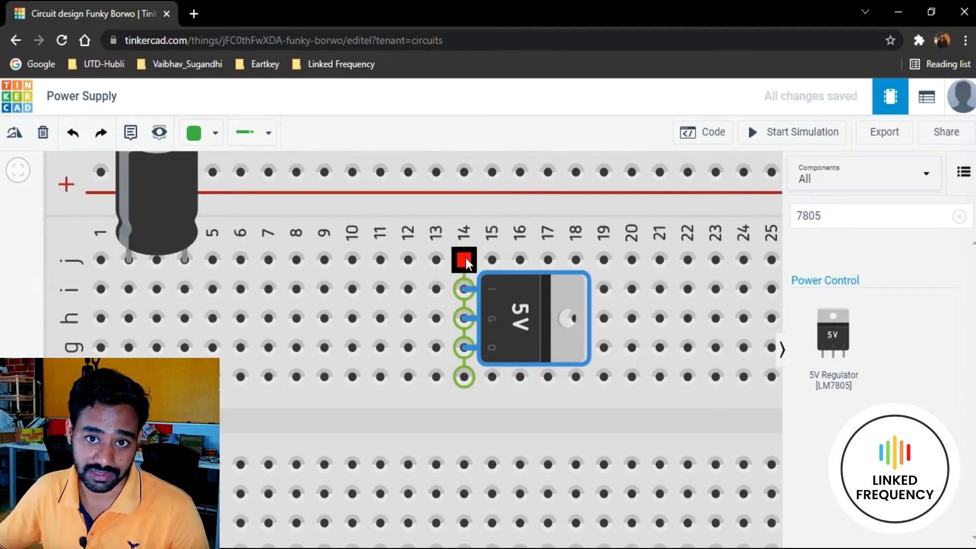
# Return the 5V regulator to its upright orientation and plug its pins into row j at columns 8 to 10.
pyautogui.moveTo(505, 310)
pyautogui.mouseDown()
pyautogui.moveTo(426, 258)
pyautogui.moveTo(433, 392)
pyautogui.moveTo(420, 377)
pyautogui.moveTo(416, 249)
pyautogui.moveTo(386, 251)
pyautogui.moveTo(358, 235)
pyautogui.mouseUp()
pyautogui.press('r')
pyautogui.press('r')
pyautogui.press('r')
pyautogui.press('r')
pyautogui.press('r')
pyautogui.press('r')
pyautogui.press('r')
pyautogui.press('r')
pyautogui.press('r')
pyautogui.press('r')
pyautogui.press('r')
pyautogui.press('r')
pyautogui.press('r')
pyautogui.press('r')
pyautogui.press('r')
pyautogui.press('r')
pyautogui.press('r')
pyautogui.press('r')
pyautogui.press('r')
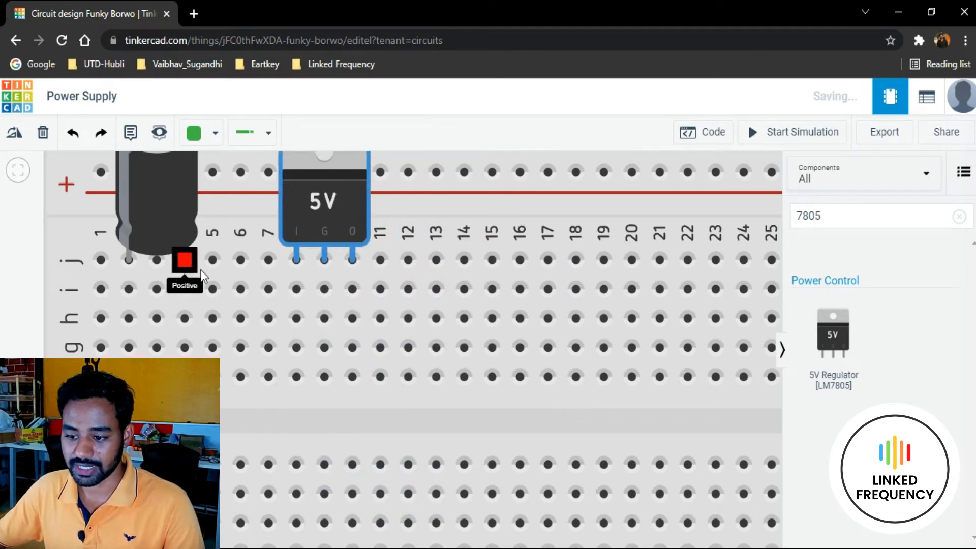
# Clear the component search and place a second Polarized Capacitor in row j at columns 12 and 14.
pyautogui.scroll(-5, 383, 288)
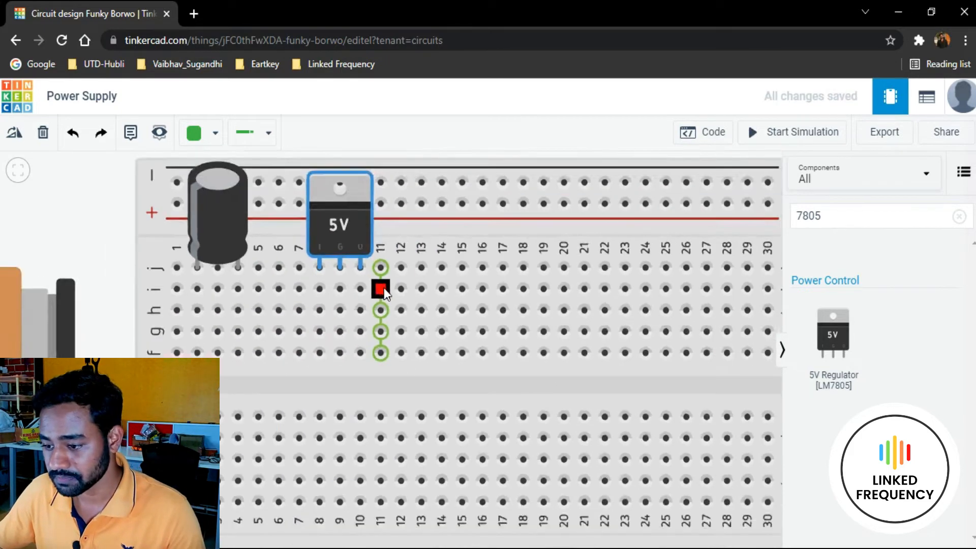
pyautogui.doubleClick(835, 217)
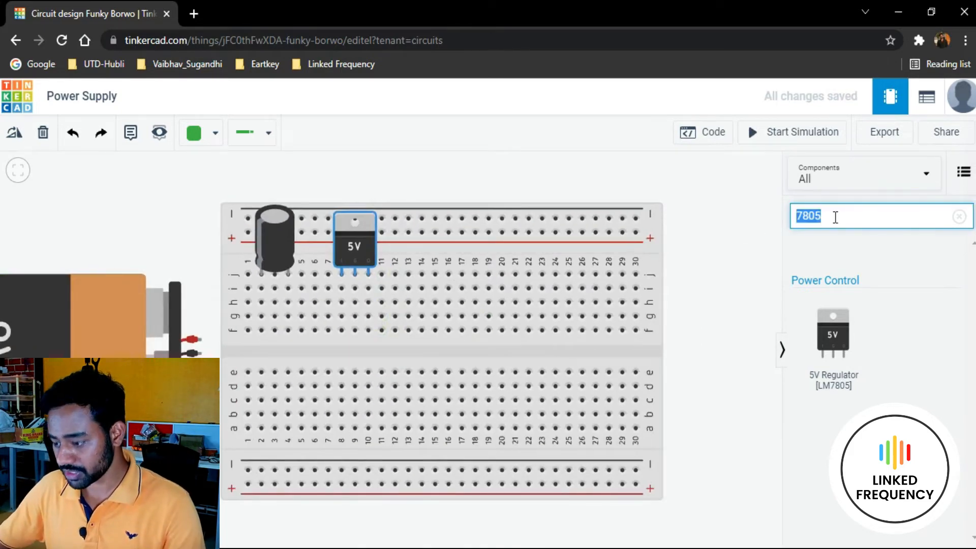
pyautogui.press('BackSpace')
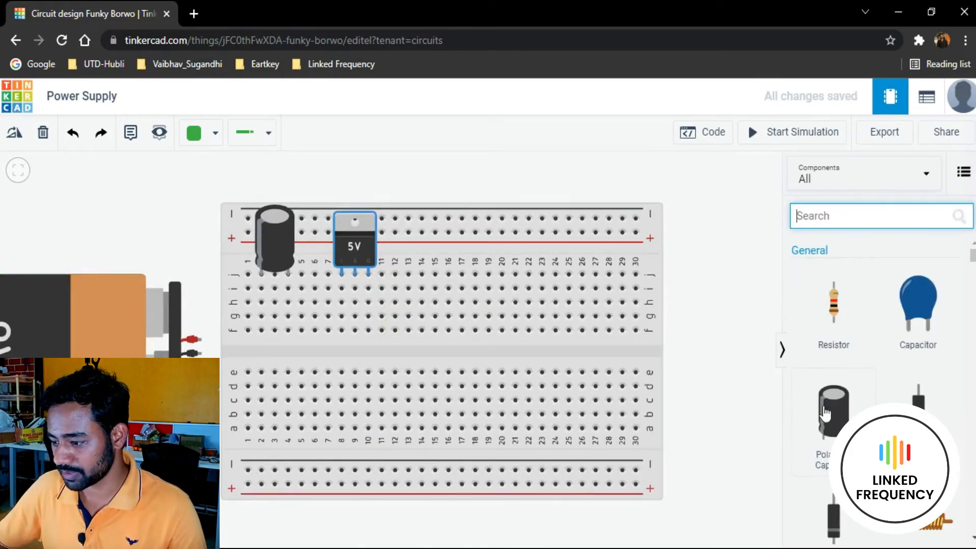
pyautogui.moveTo(795, 403); pyautogui.dragTo(408, 273)
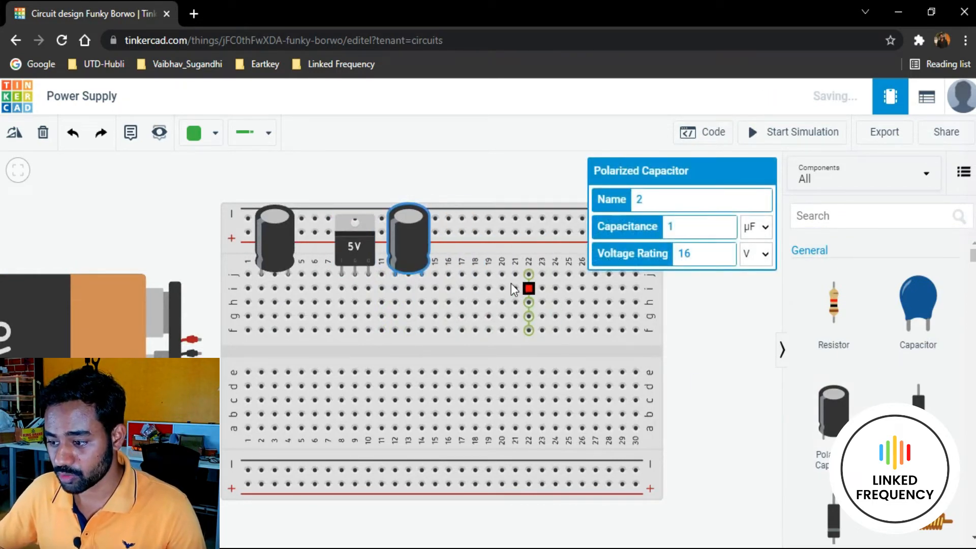
# Set the capacitance of the second polarized capacitor to 10 µF.
pyautogui.click(704, 228)
pyautogui.write('0')
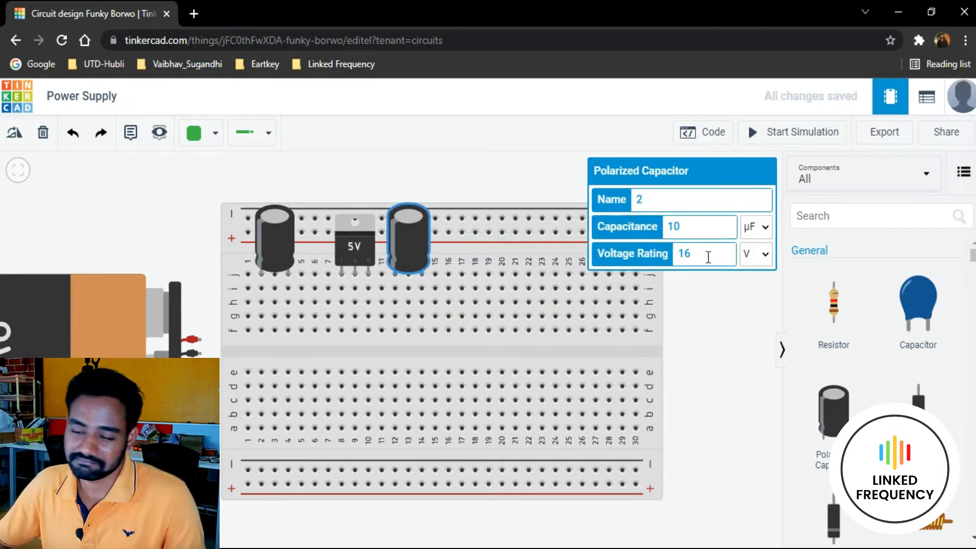
pyautogui.click(698, 289)
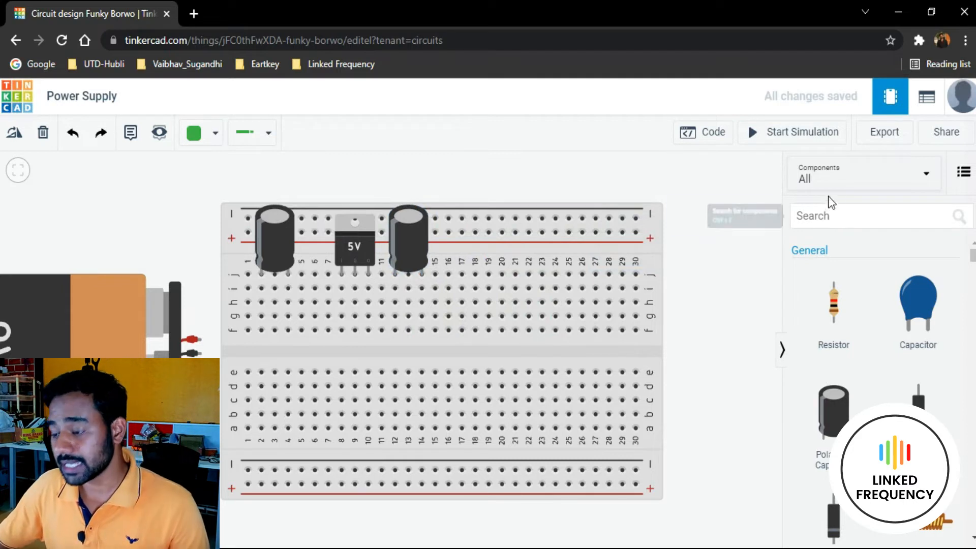
# Search the component library for "voltmet" and "volt meter", and clear the search.
pyautogui.click(835, 212)
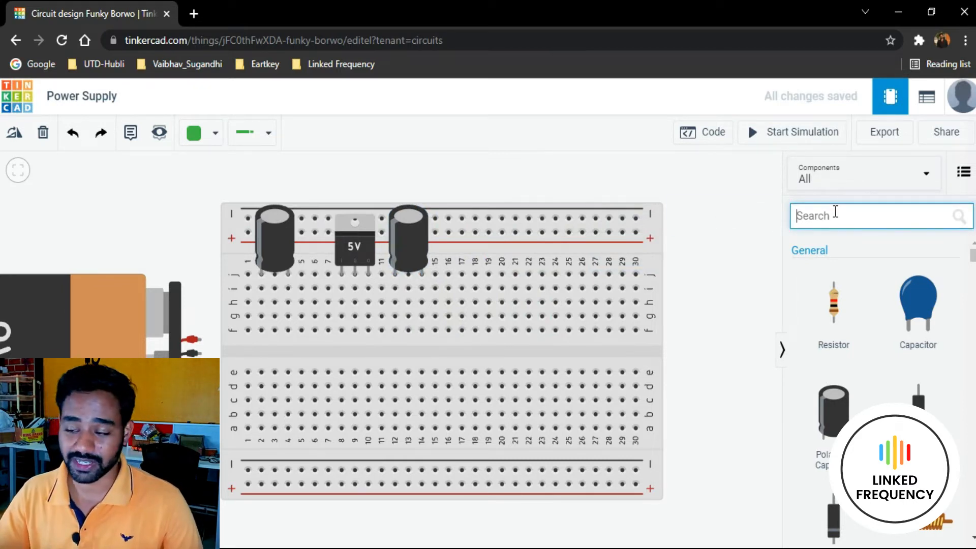
pyautogui.write('volt')
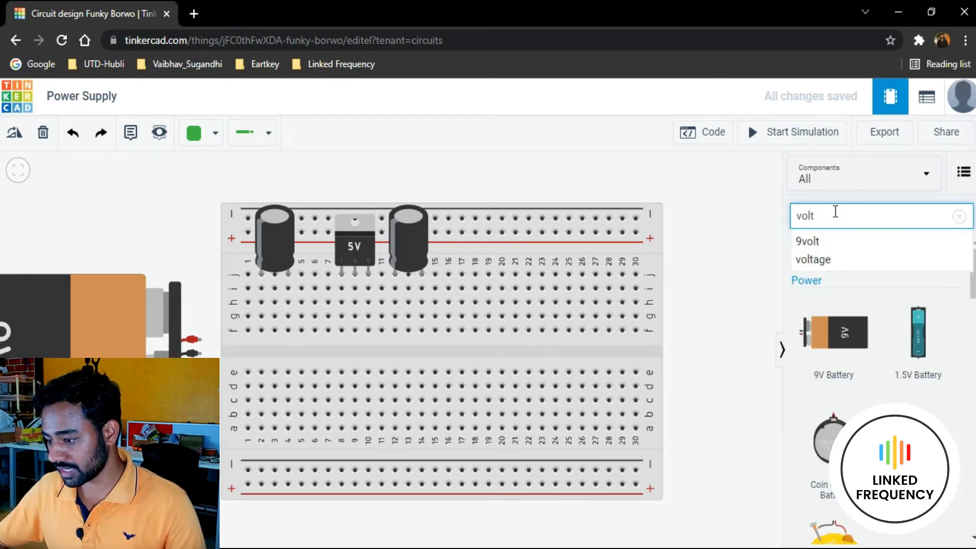
pyautogui.write('met')
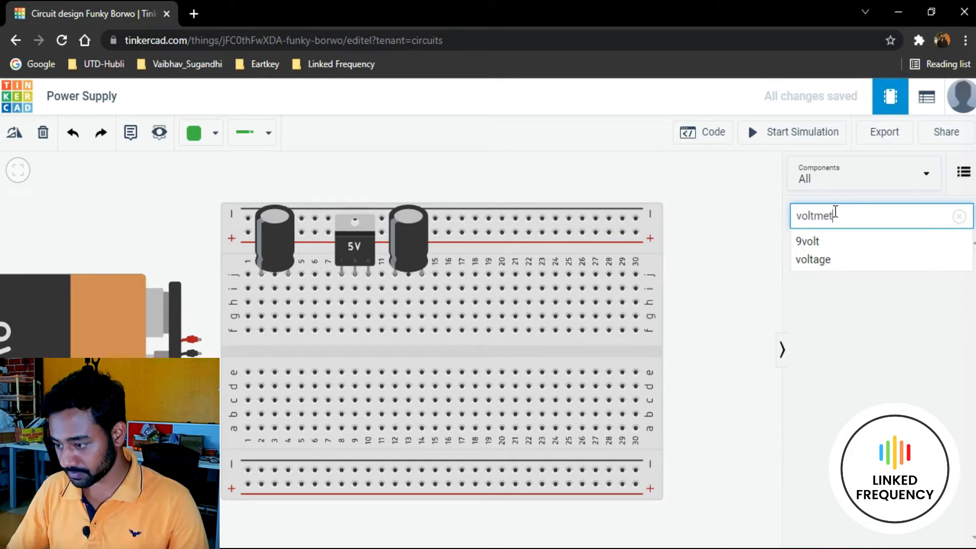
pyautogui.press('BackSpace')
pyautogui.press('BackSpace')
pyautogui.press('BackSpace')
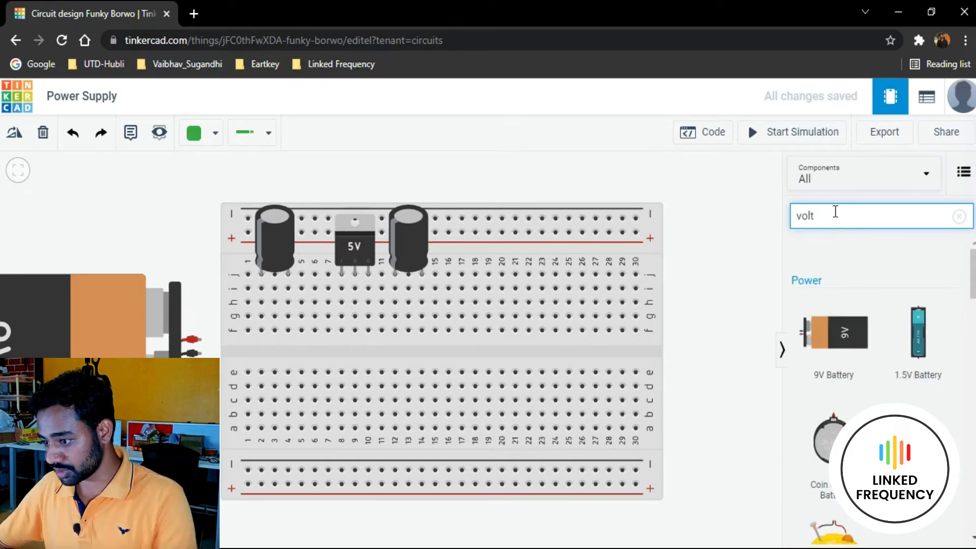
pyautogui.write('meter')
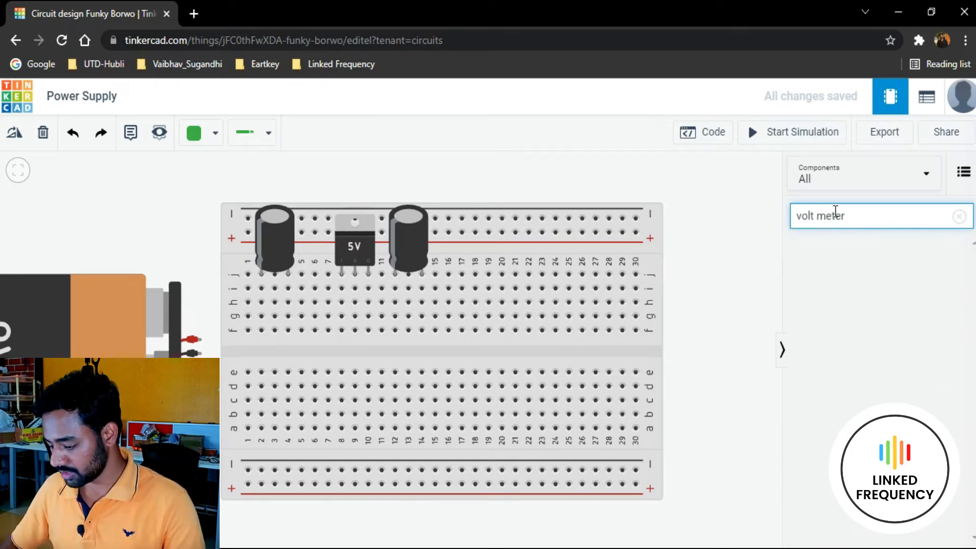
pyautogui.press('BackSpace')
pyautogui.press('BackSpace')
pyautogui.press('BackSpace')
pyautogui.press('BackSpace')
pyautogui.press('BackSpace')
pyautogui.press('BackSpace')
pyautogui.press('BackSpace')
pyautogui.press('BackSpace')
pyautogui.press('BackSpace')
# Find the Multimeter among the Instruments components and place one in Voltage mode over the breadboard's upper end, near columns 21 to 30.
pyautogui.scroll(-10, 878, 354)
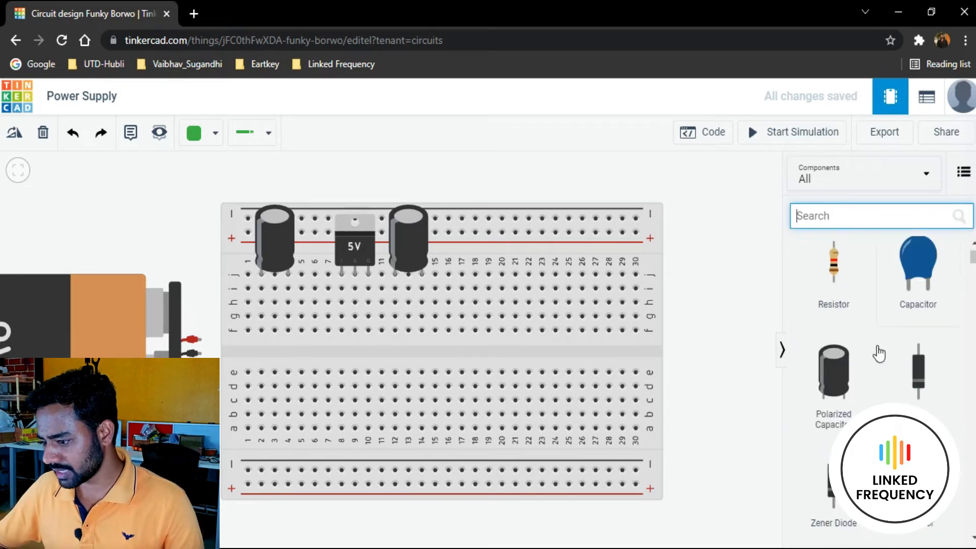
pyautogui.scroll(-10, 879, 353)
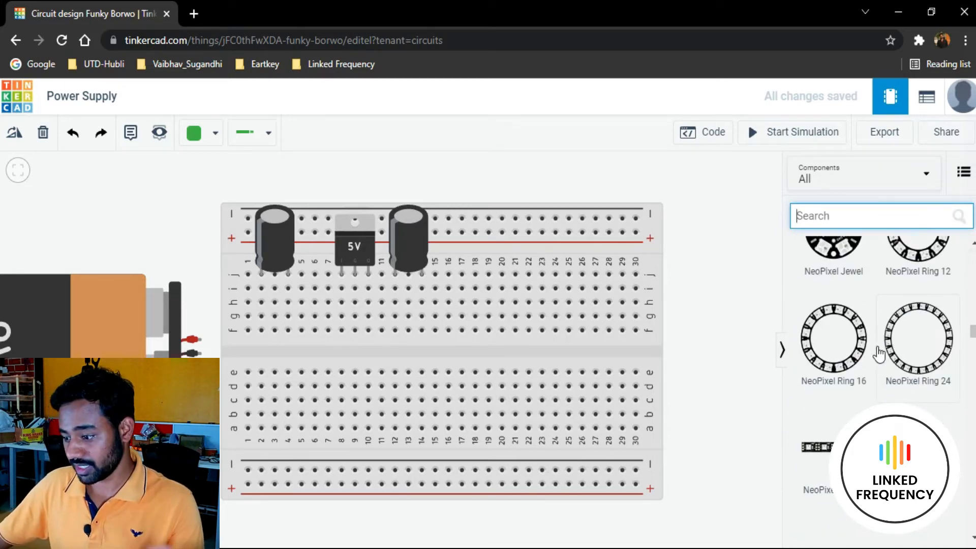
pyautogui.scroll(-12, 879, 356)
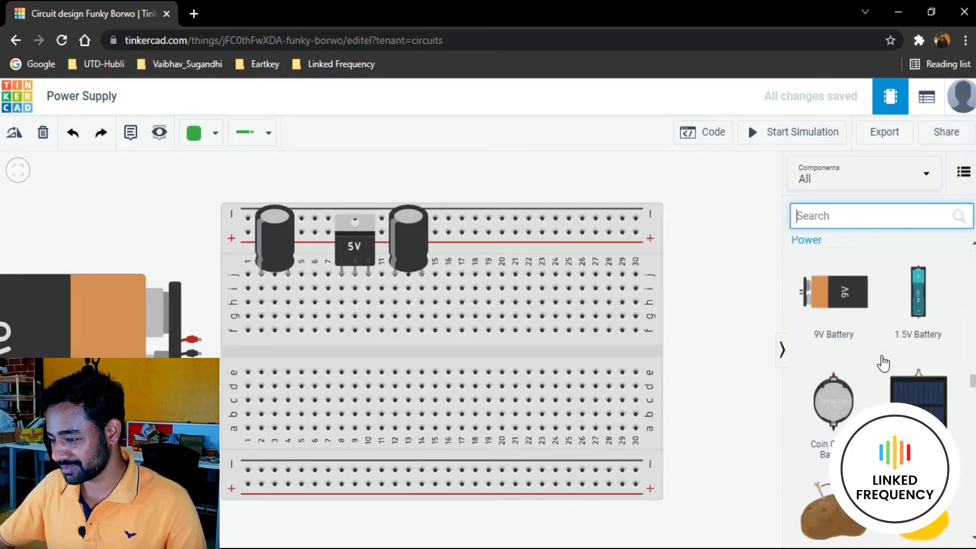
pyautogui.scroll(-10, 885, 365)
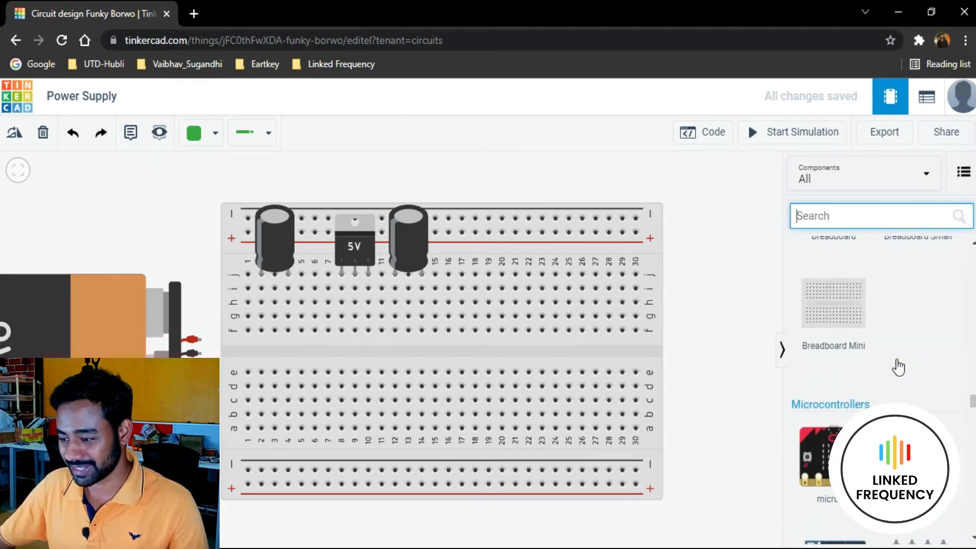
pyautogui.scroll(-4, 894, 367)
pyautogui.scroll(2, 891, 366)
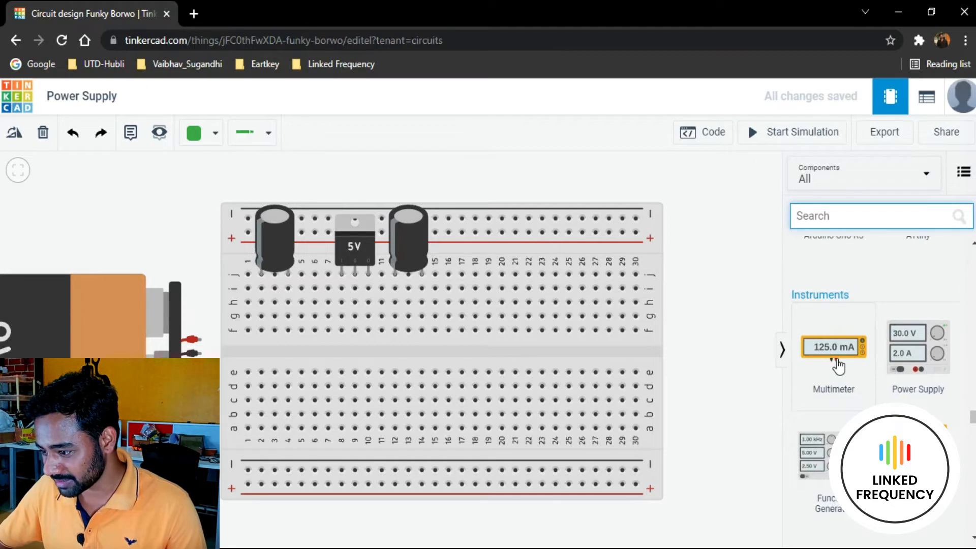
pyautogui.moveTo(837, 366); pyautogui.dragTo(573, 222)
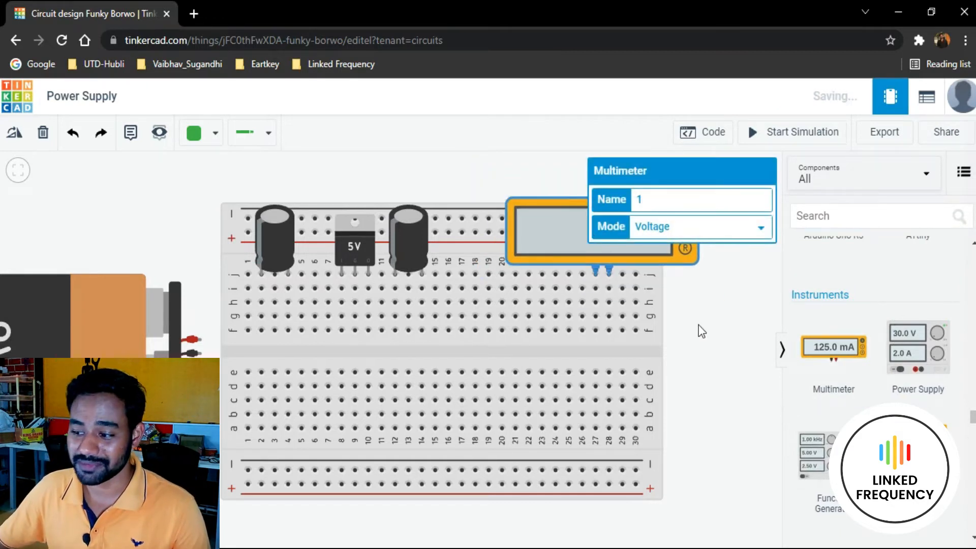
# Move the multimeter off the breadboard into the free space above it, with its probes over columns 20 and 21.
pyautogui.moveTo(682, 340); pyautogui.dragTo(584, 361)
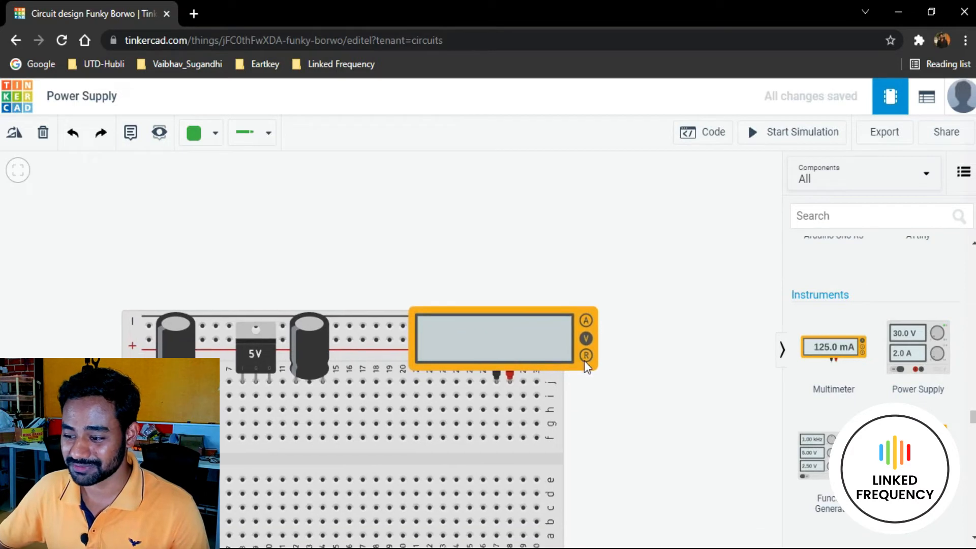
pyautogui.click(588, 318)
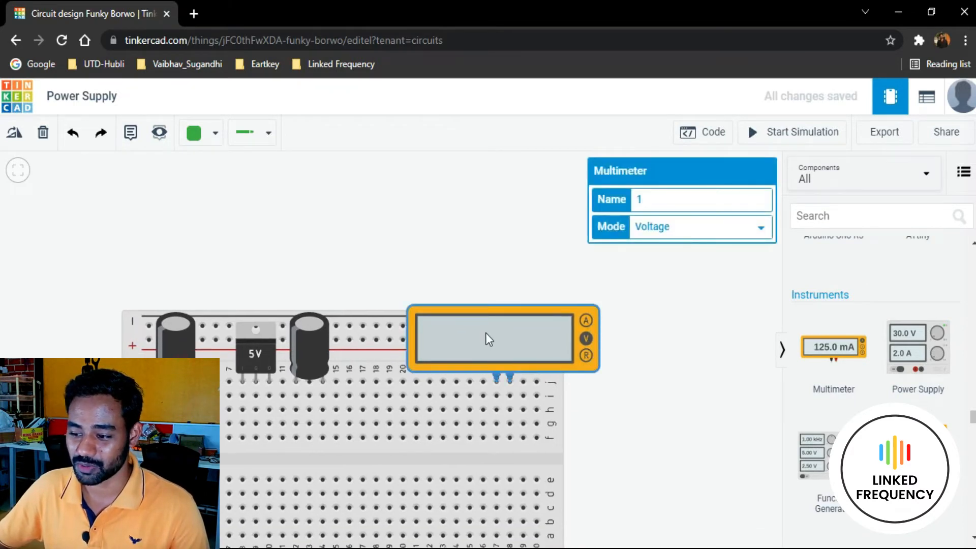
pyautogui.moveTo(486, 333); pyautogui.dragTo(435, 224)
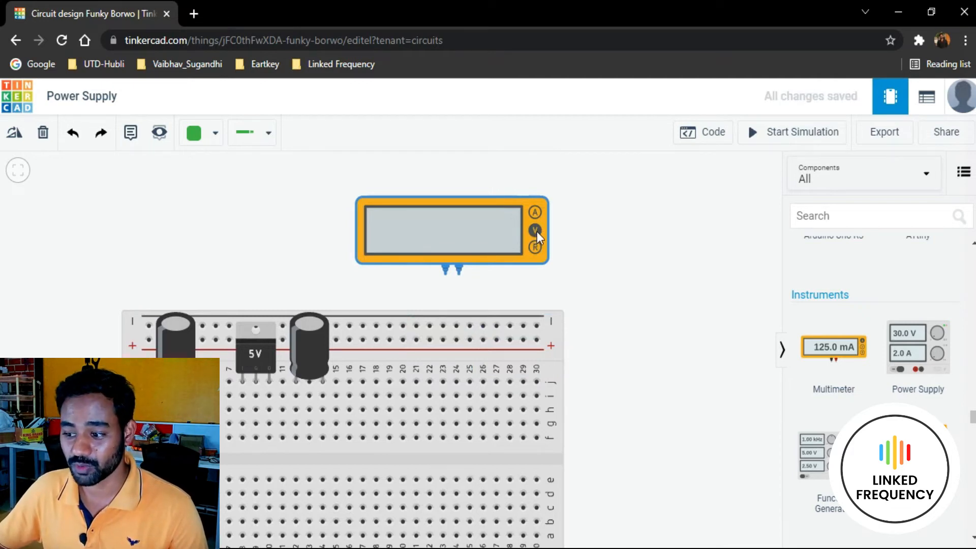
pyautogui.moveTo(437, 244); pyautogui.dragTo(392, 244)
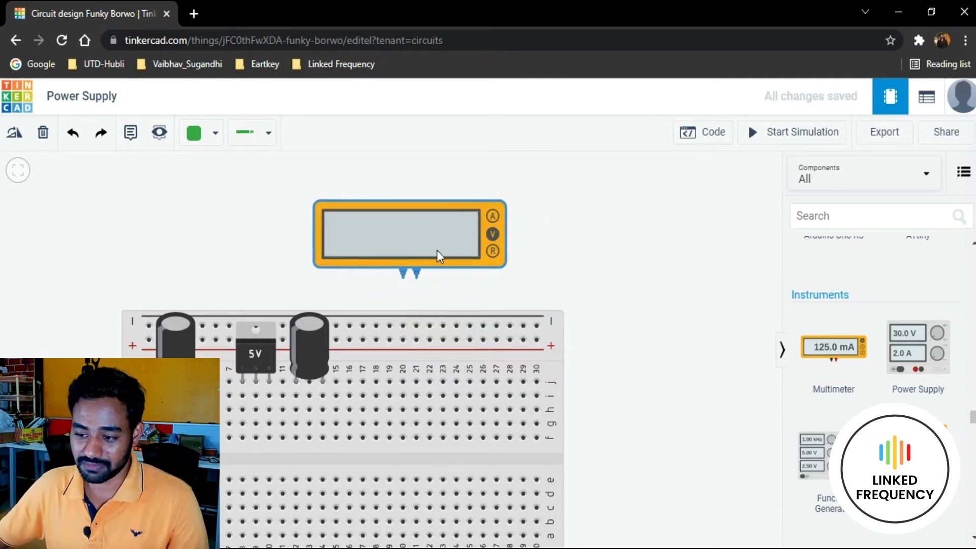
pyautogui.moveTo(227, 251); pyautogui.dragTo(475, 261)
pyautogui.click(584, 245)
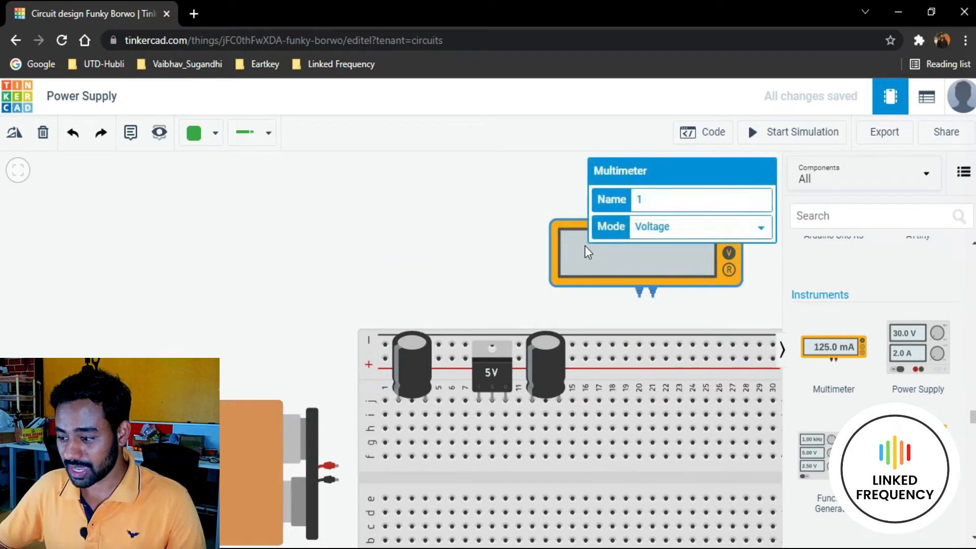
# Place a second Multimeter in Voltage mode level with the first, above the breadboard's column 1 end.
pyautogui.moveTo(848, 354); pyautogui.dragTo(355, 286)
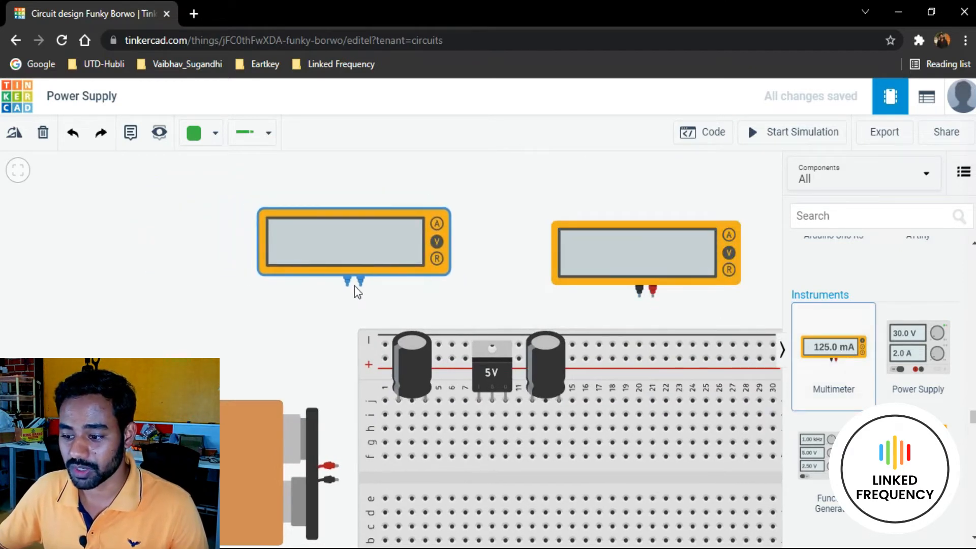
pyautogui.click(224, 308)
pyautogui.moveTo(235, 299); pyautogui.dragTo(185, 233)
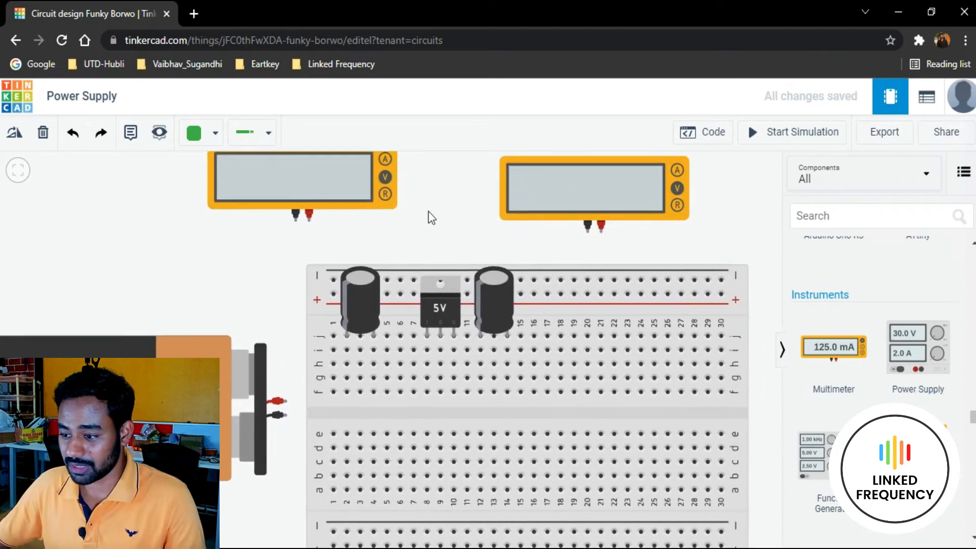
pyautogui.scroll(2, 490, 234)
pyautogui.moveTo(470, 242); pyautogui.dragTo(473, 405)
pyautogui.moveTo(321, 328); pyautogui.dragTo(316, 339)
pyautogui.click(412, 270)
pyautogui.scroll(2, 444, 292)
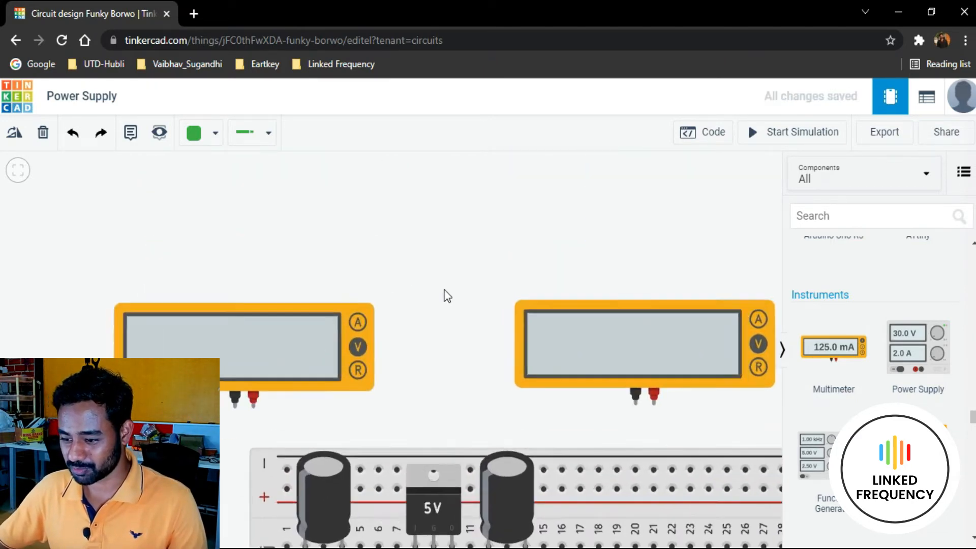
pyautogui.scroll(-2, 454, 306)
pyautogui.moveTo(442, 277); pyautogui.dragTo(436, 199)
pyautogui.scroll(-1, 435, 203)
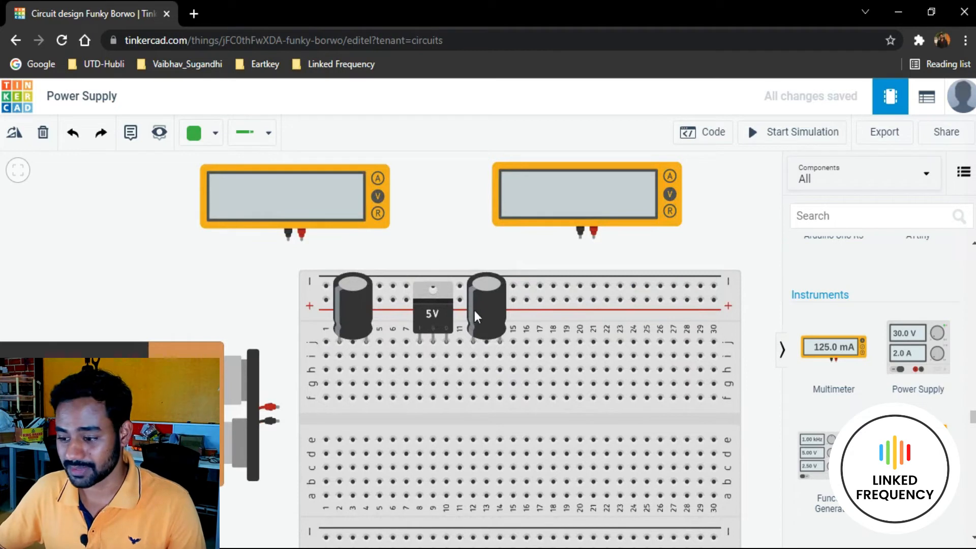
# Shift the second polarized capacitor by one column so its pins sit in row j at columns 13 and 15.
pyautogui.click(493, 319)
pyautogui.click(456, 218)
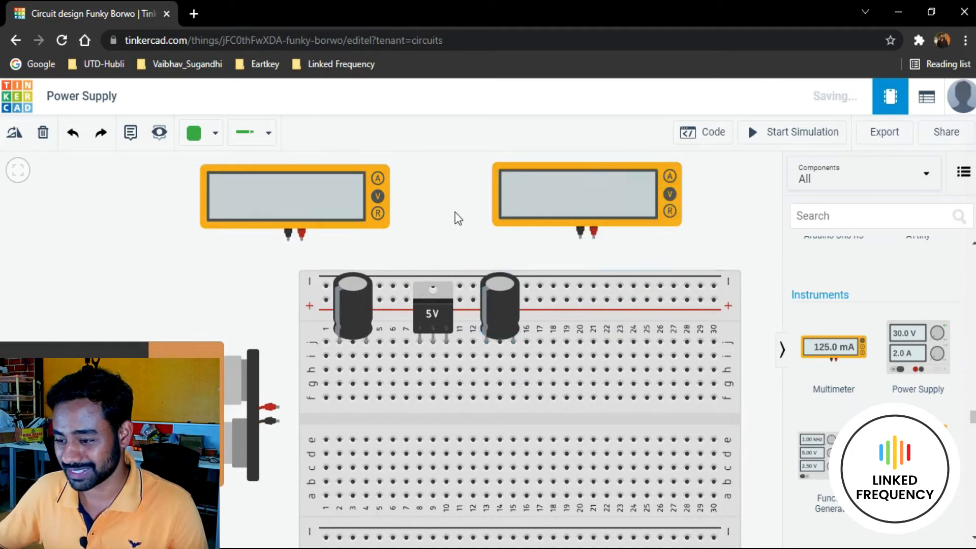
# Wire the 9V battery's positive terminal to row f, column 4, with the bend squared directly below the hole.
pyautogui.moveTo(456, 218); pyautogui.dragTo(512, 180)
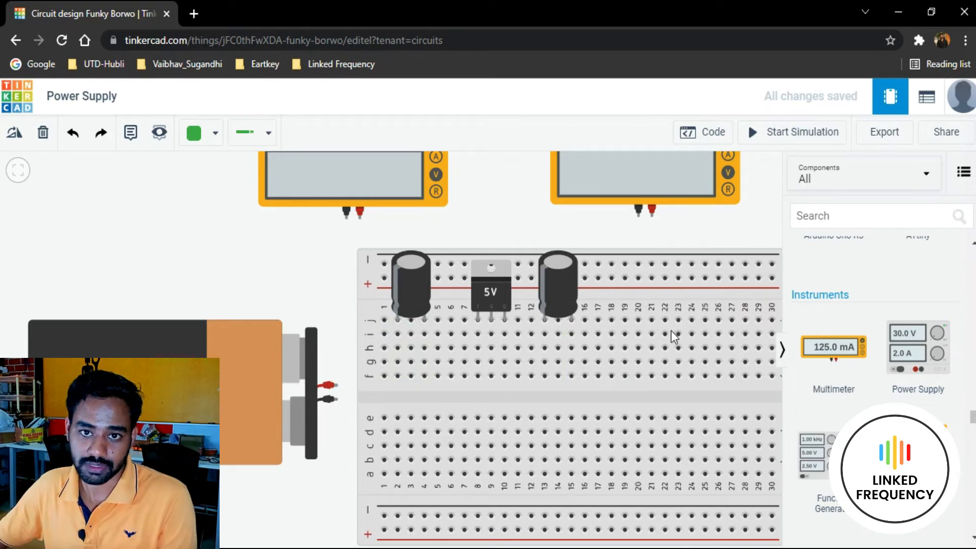
pyautogui.click(335, 387)
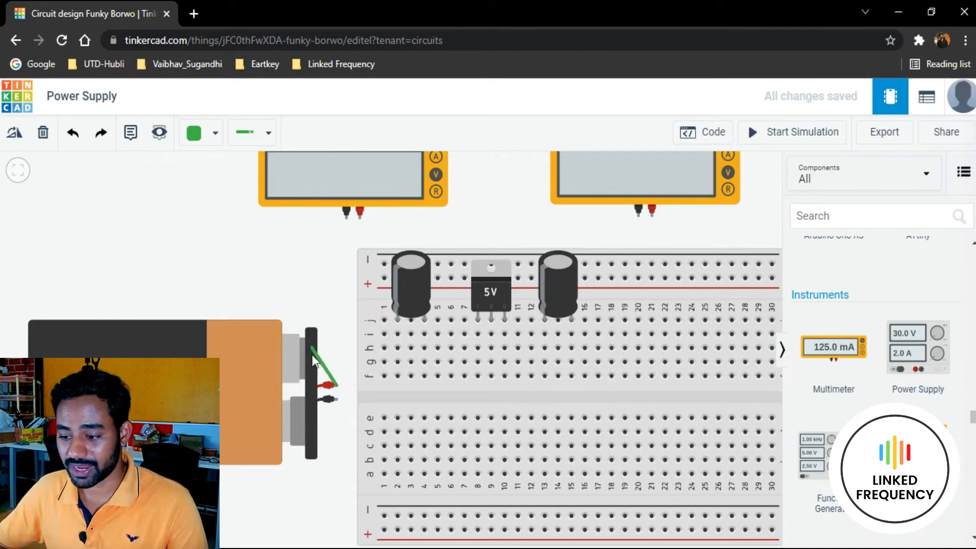
pyautogui.click(424, 376)
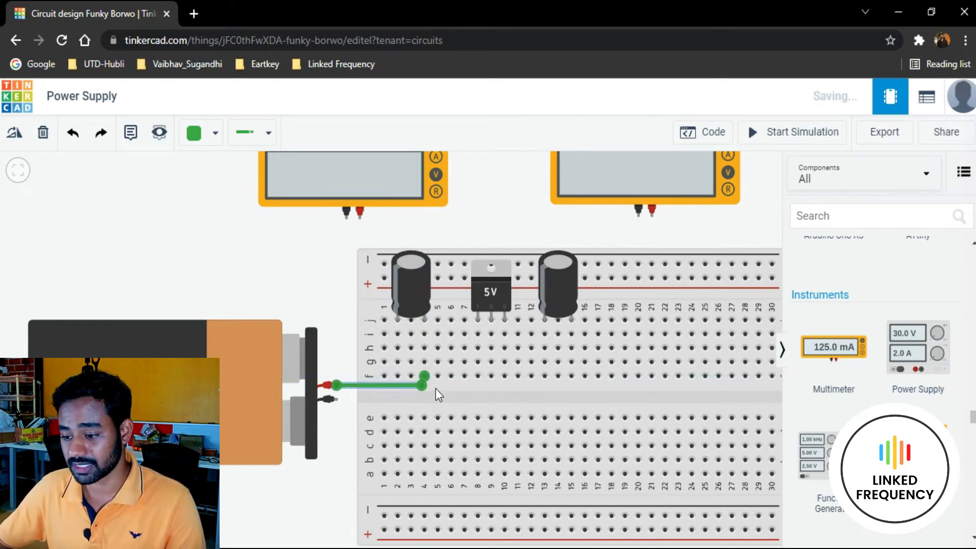
pyautogui.scroll(-2, 425, 392)
pyautogui.scroll(5, 425, 392)
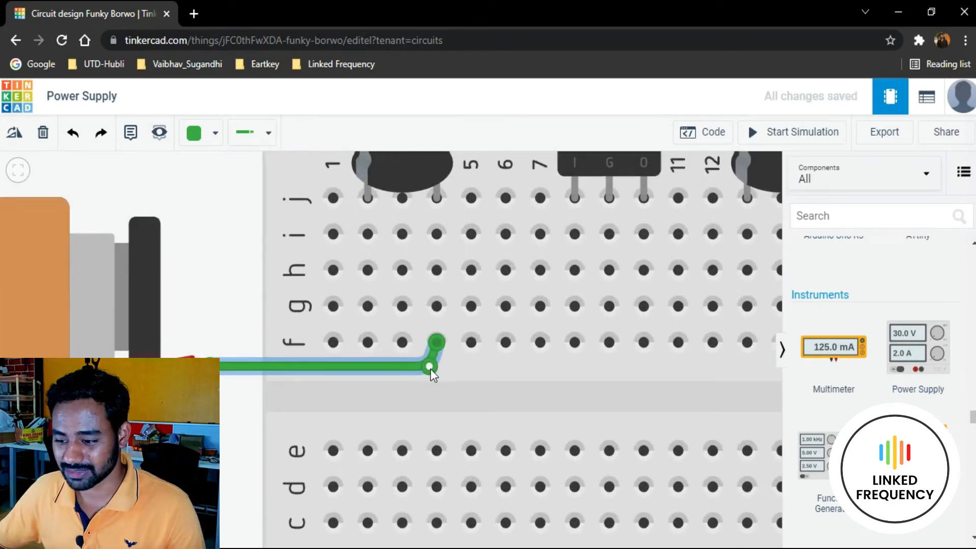
pyautogui.moveTo(428, 365); pyautogui.dragTo(437, 365)
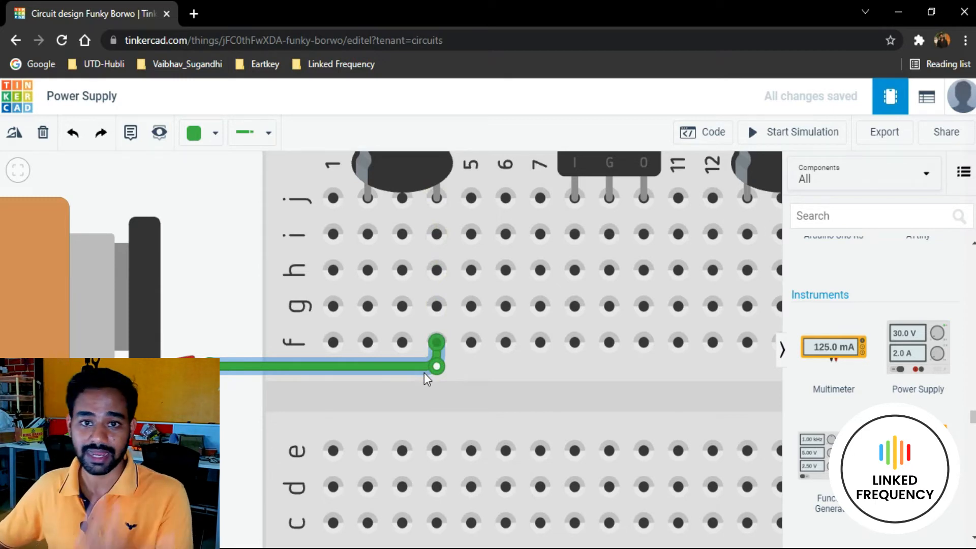
# Change the colour of the battery's positive wire to Red.
pyautogui.scroll(-2, 417, 363)
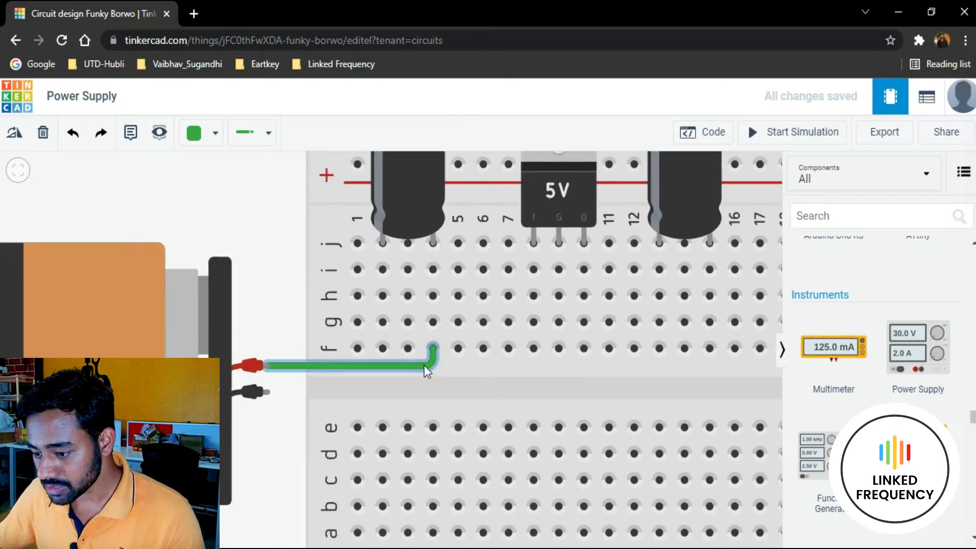
pyautogui.click(213, 135)
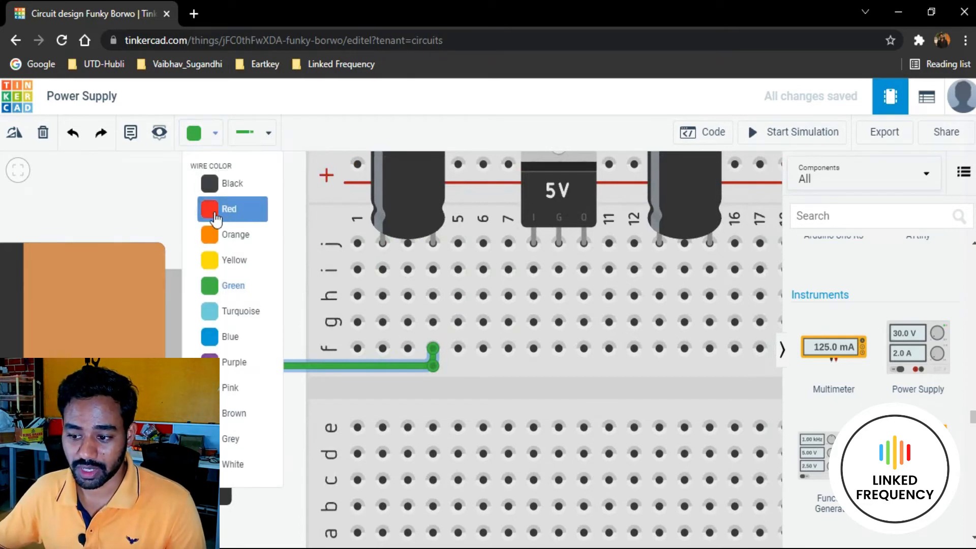
pyautogui.click(220, 216)
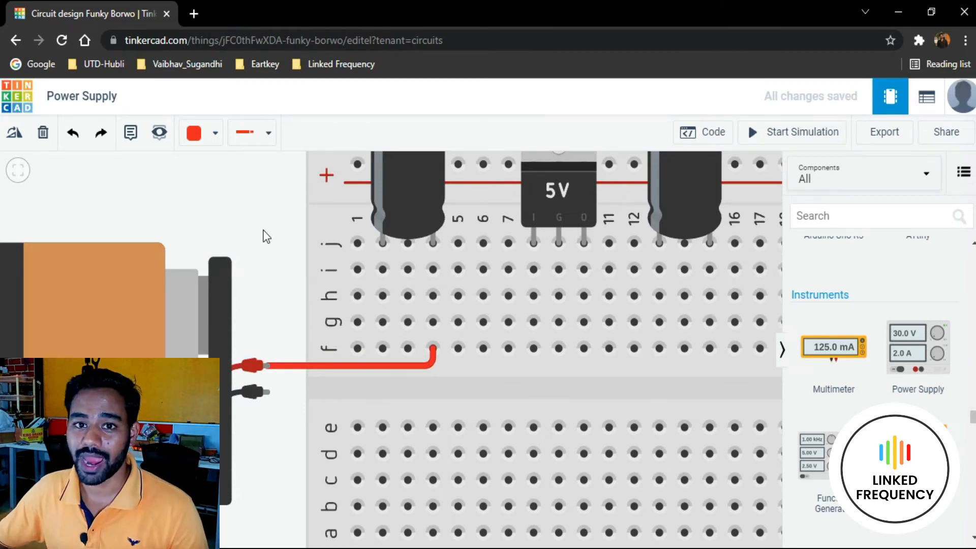
pyautogui.scroll(3, 264, 235)
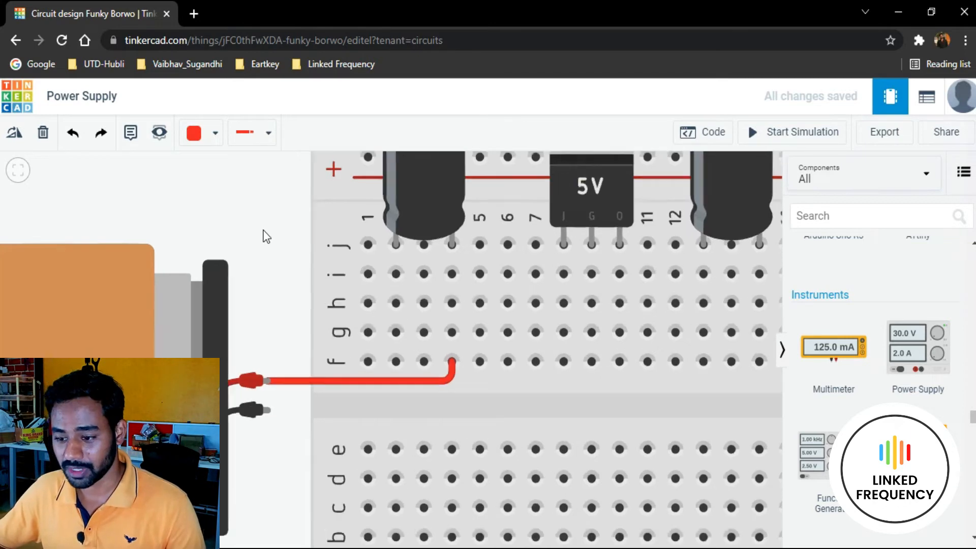
pyautogui.scroll(-5, 254, 261)
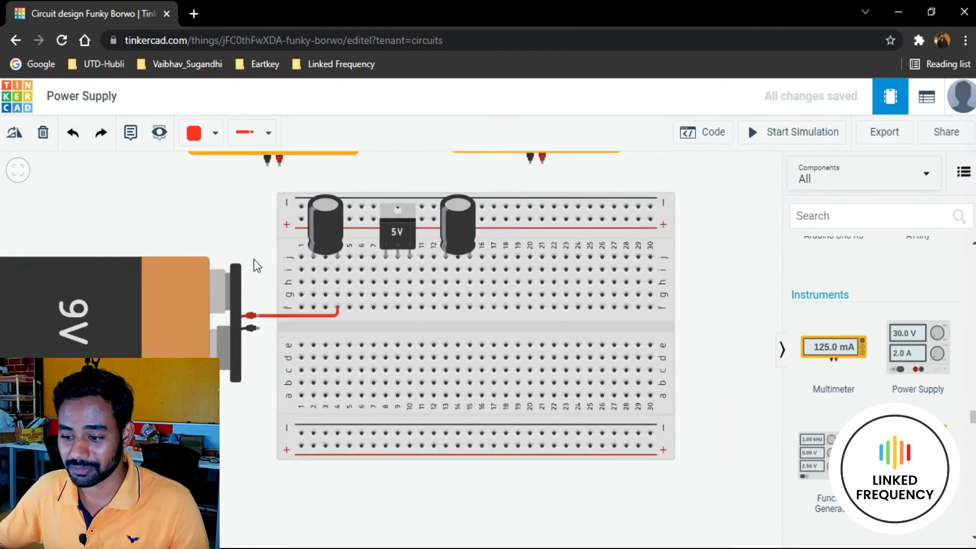
pyautogui.moveTo(219, 214); pyautogui.dragTo(270, 267)
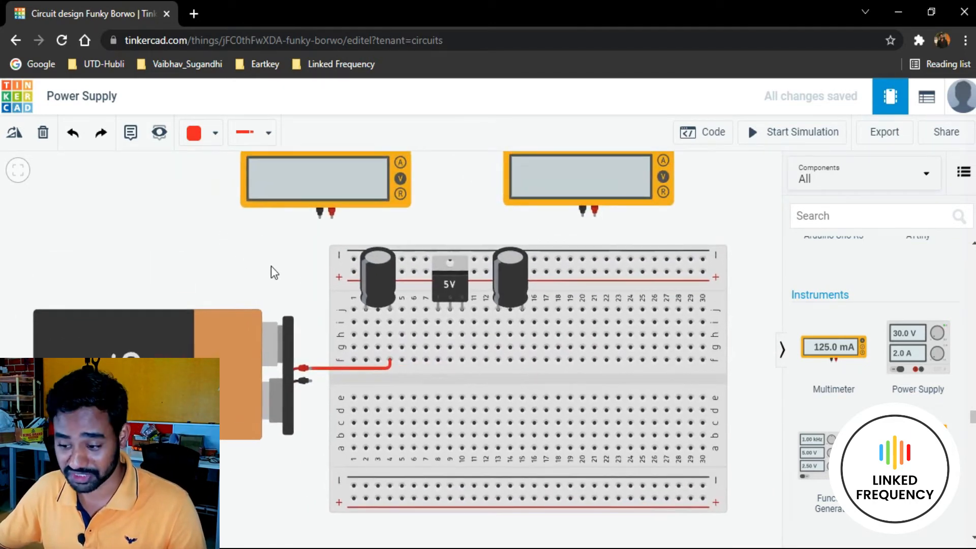
pyautogui.click(371, 364)
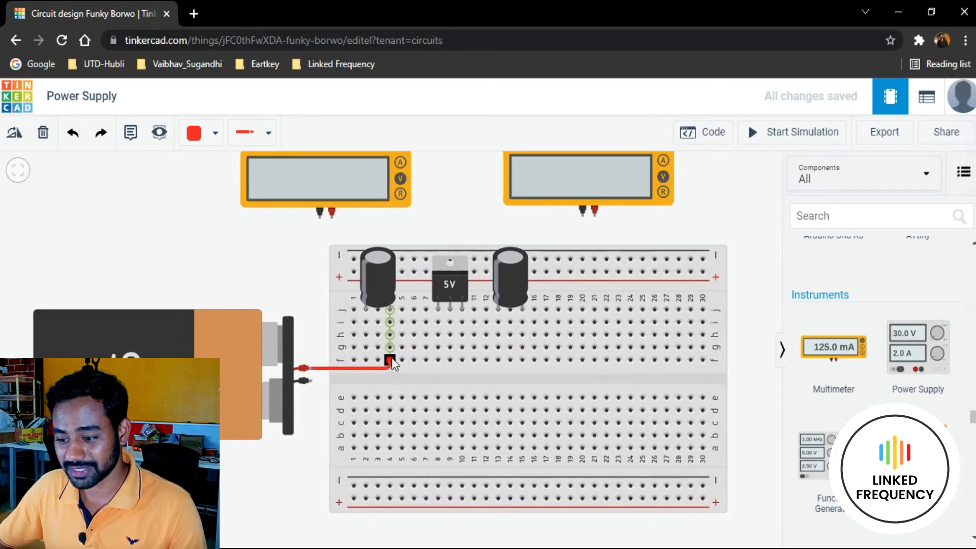
# Add a red wire along row i from column 4 to column 8, linking the first capacitor to the regulator's input.
pyautogui.moveTo(392, 359); pyautogui.dragTo(383, 336)
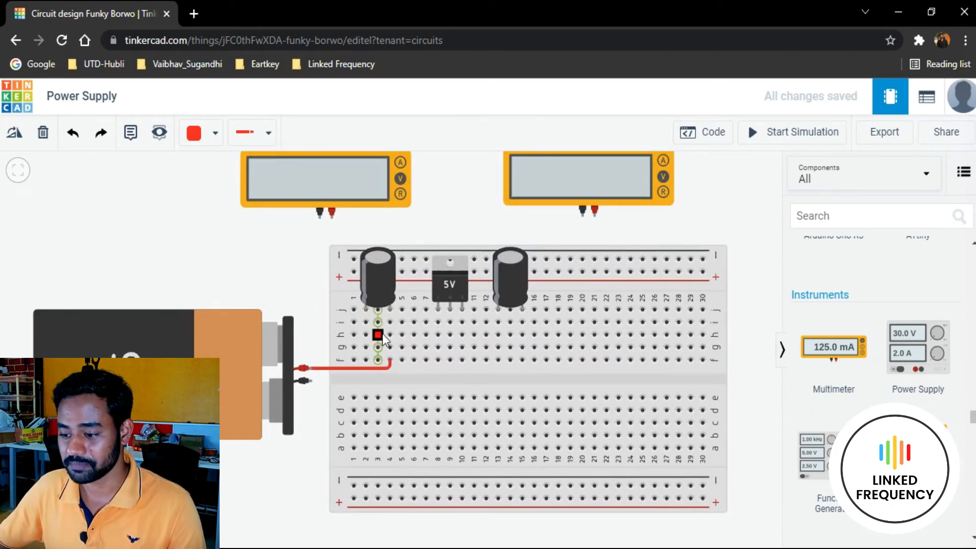
pyautogui.scroll(-2, 388, 324)
pyautogui.scroll(5, 379, 325)
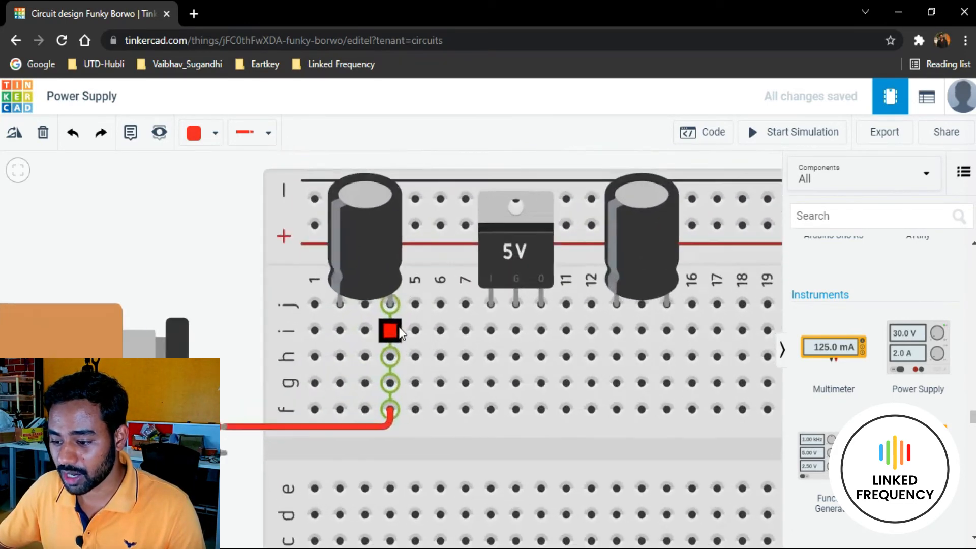
pyautogui.moveTo(386, 337)
pyautogui.mouseDown()
pyautogui.moveTo(453, 294)
pyautogui.moveTo(529, 330)
pyautogui.mouseUp()
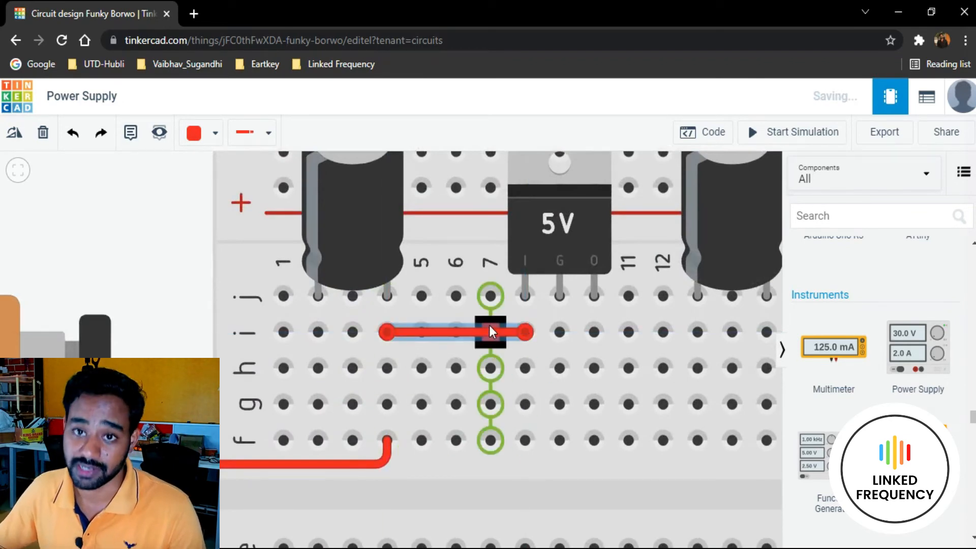
pyautogui.scroll(3, 478, 338)
pyautogui.scroll(-5, 476, 343)
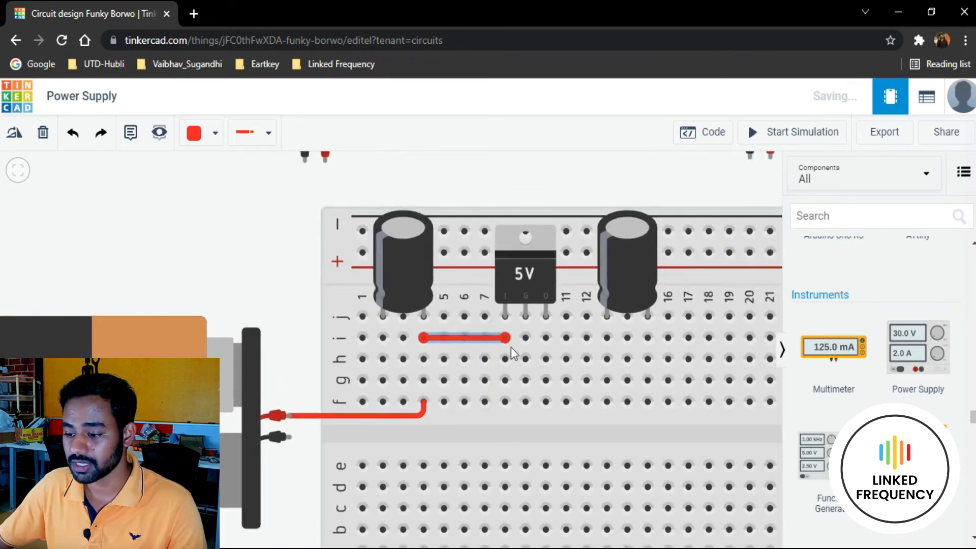
# Add a red wire along row h from column 10 to column 15, linking the regulator's output to the second capacitor.
pyautogui.moveTo(267, 276); pyautogui.dragTo(96, 263)
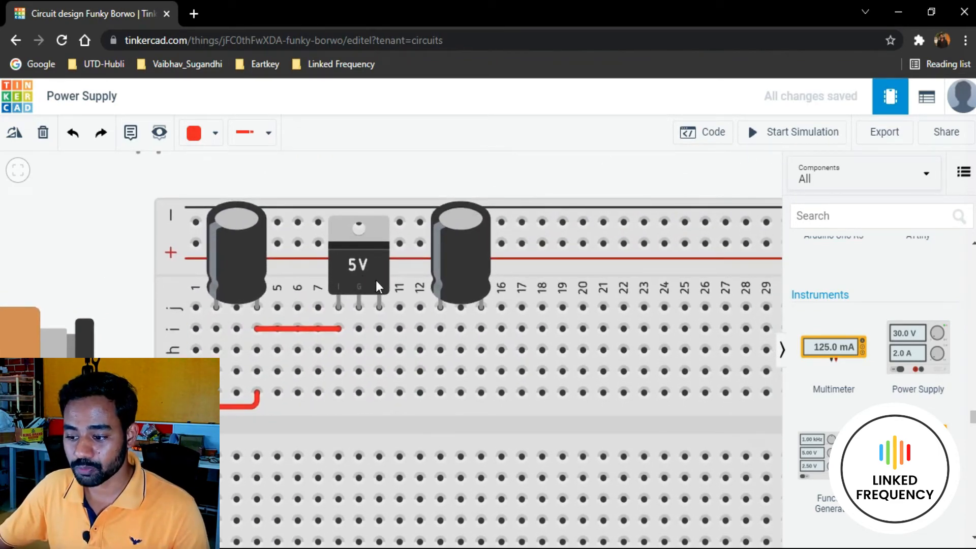
pyautogui.click(380, 350)
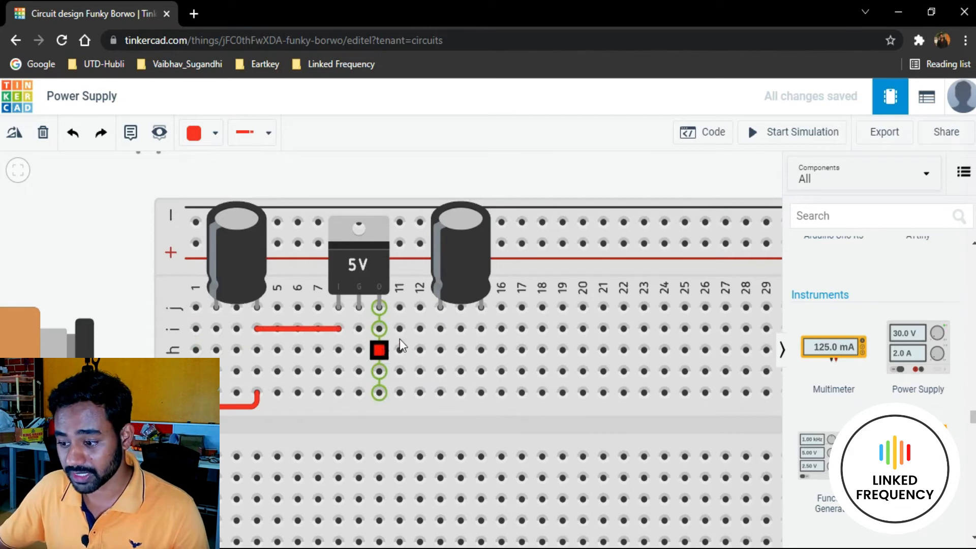
pyautogui.click(483, 350)
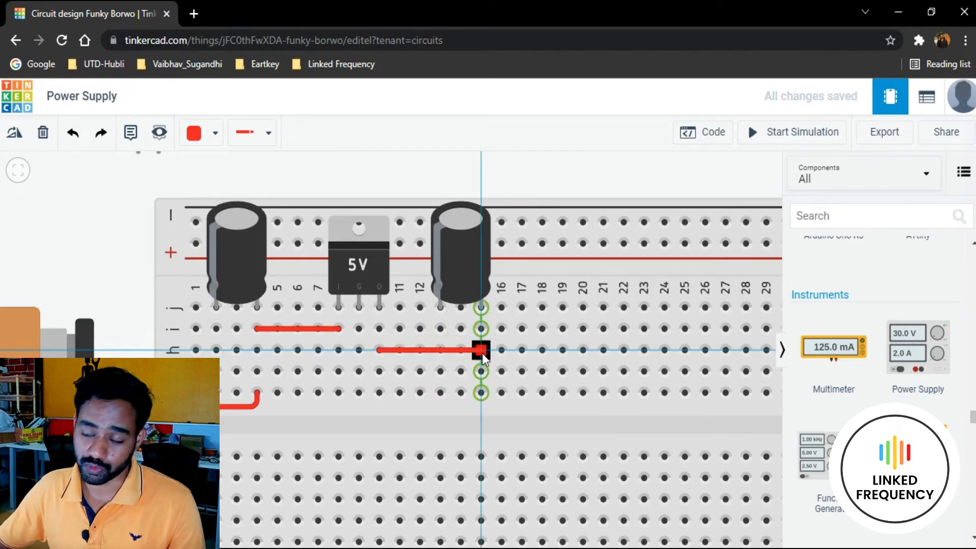
pyautogui.scroll(3, 501, 340)
pyautogui.scroll(-3, 483, 340)
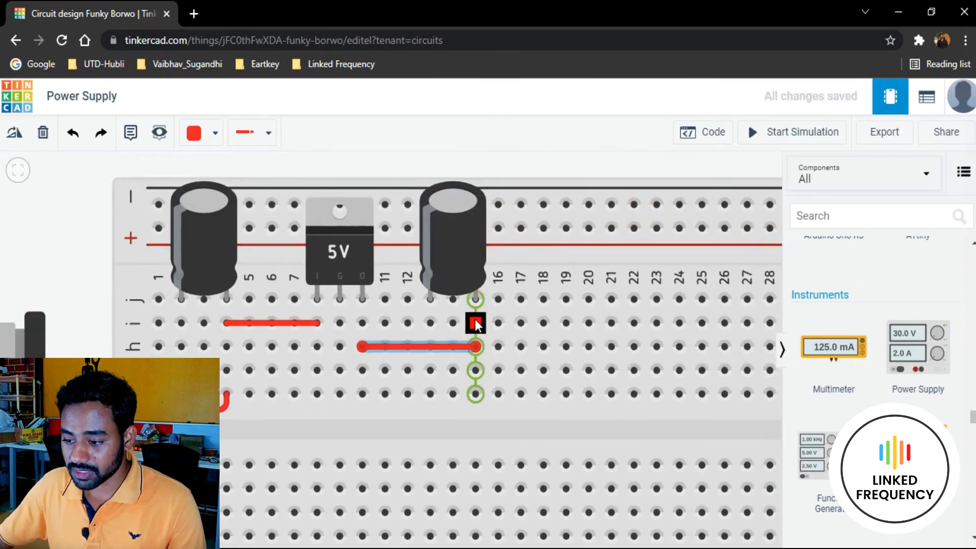
# Wire the second multimeter's positive terminal to row j, column 21, and bridge row i from column 21 to column 15 in red.
pyautogui.moveTo(521, 182); pyautogui.dragTo(436, 280)
pyautogui.scroll(-2, 436, 274)
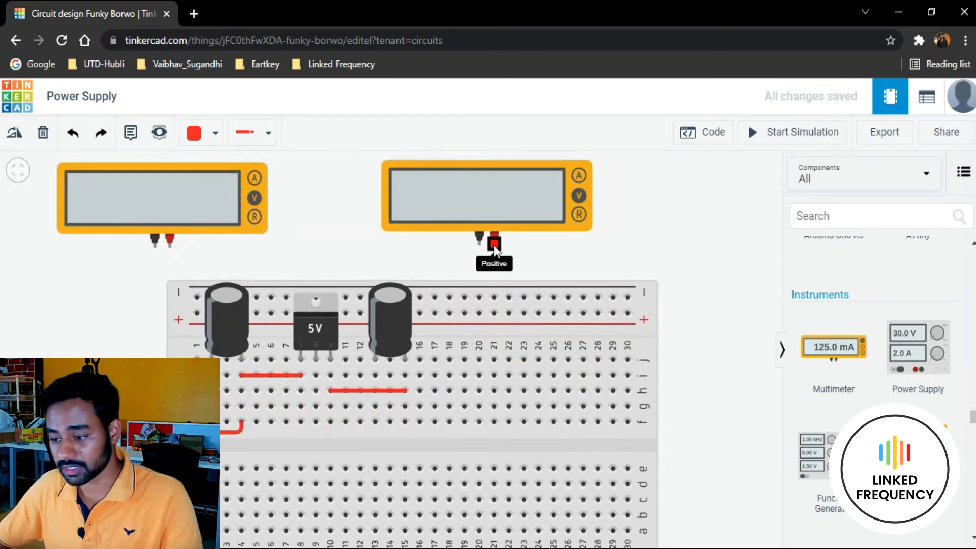
pyautogui.click(495, 249)
pyautogui.press('Escape')
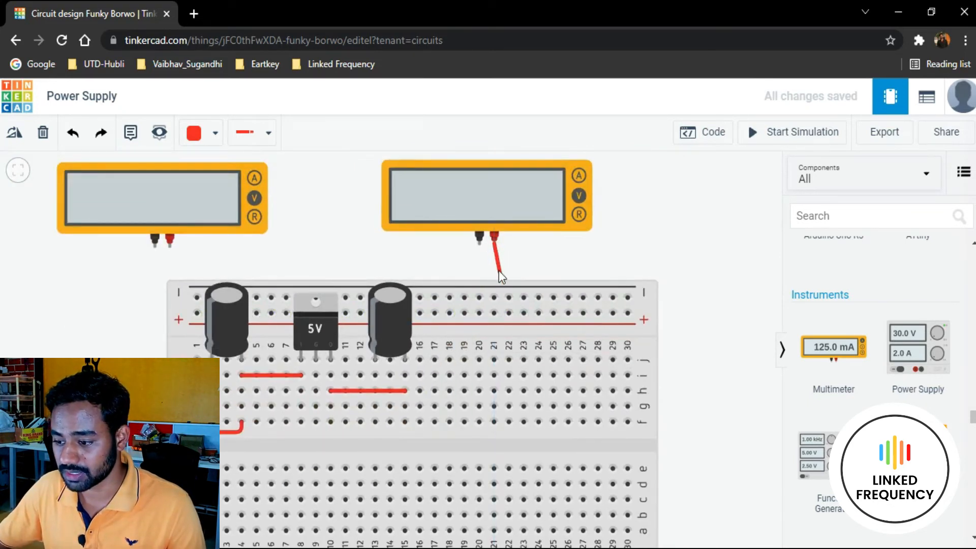
pyautogui.click(494, 236)
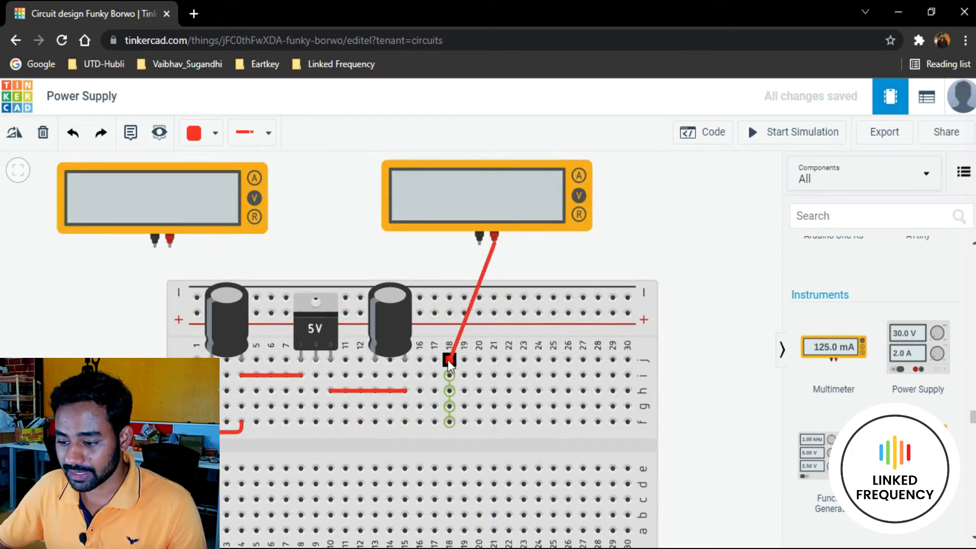
pyautogui.click(406, 378)
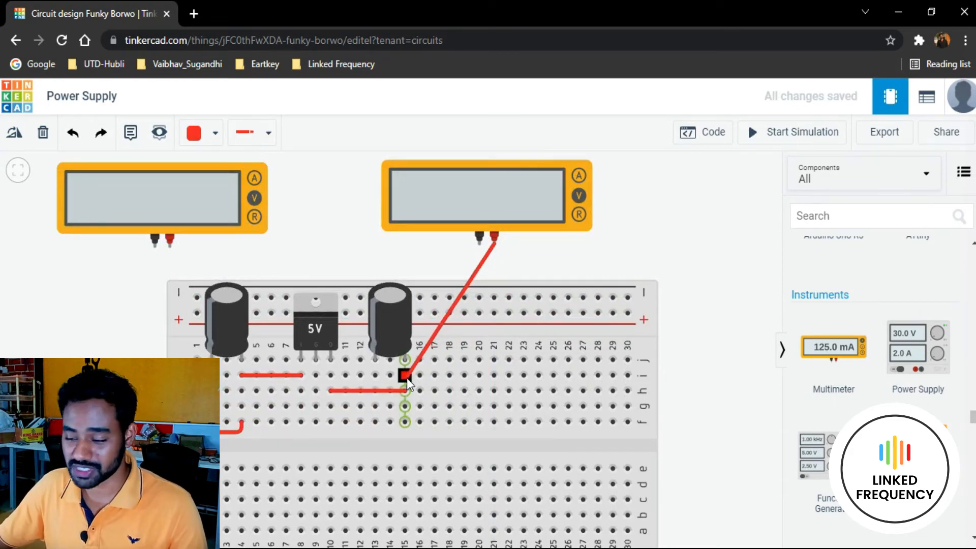
pyautogui.moveTo(406, 377); pyautogui.dragTo(493, 360)
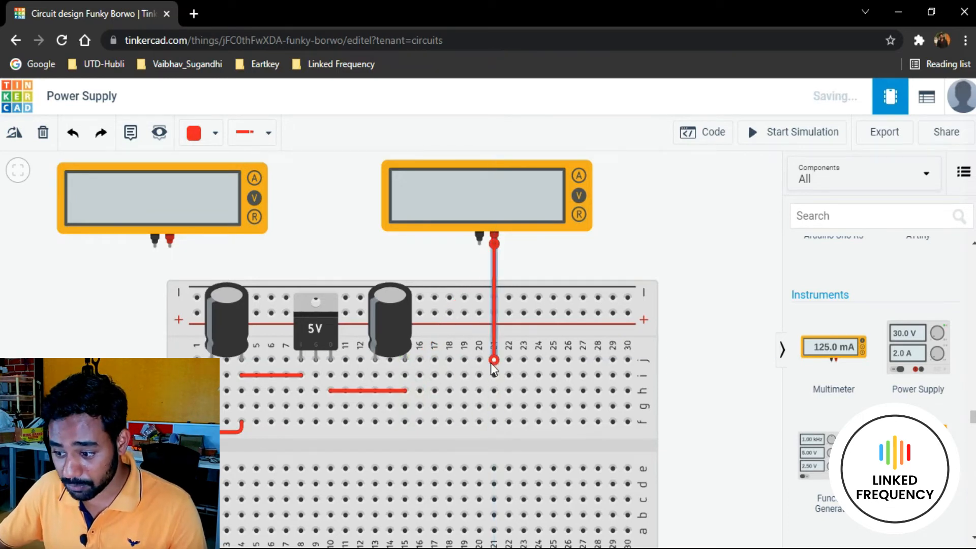
pyautogui.click(493, 375)
pyautogui.click(405, 376)
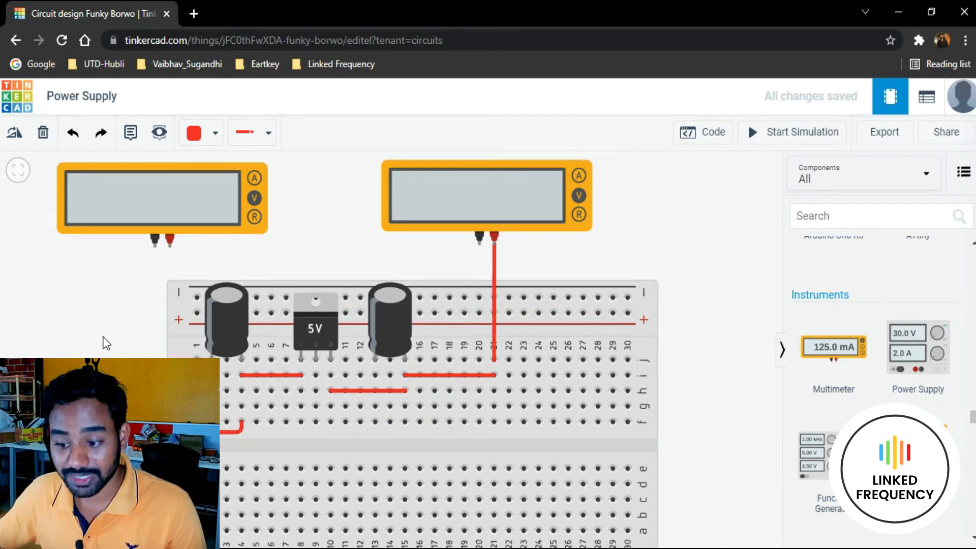
# Raise the 9V battery level with row f and replace its positive wire with a straight red wire to row f, column 4.
pyautogui.moveTo(56, 419); pyautogui.dragTo(57, 410)
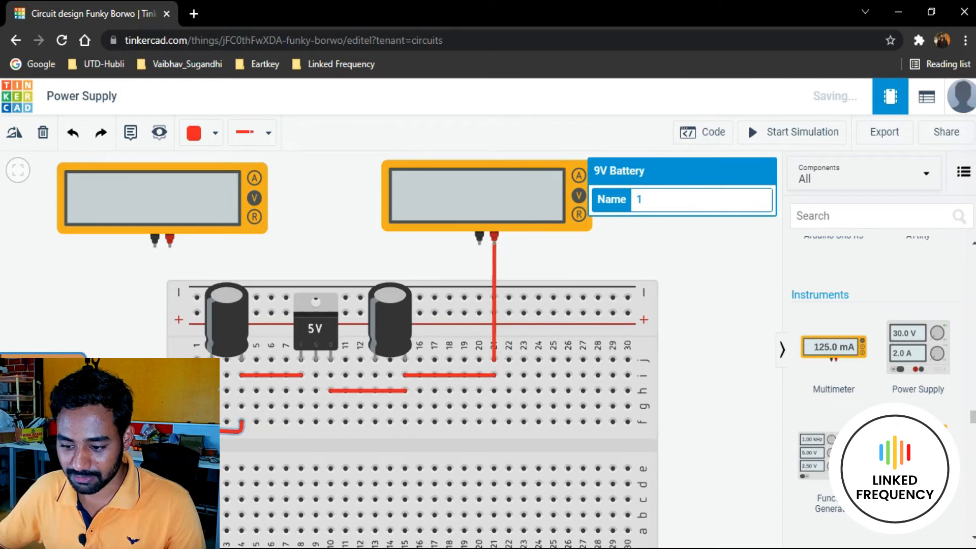
pyautogui.click(213, 432)
pyautogui.press('Delete')
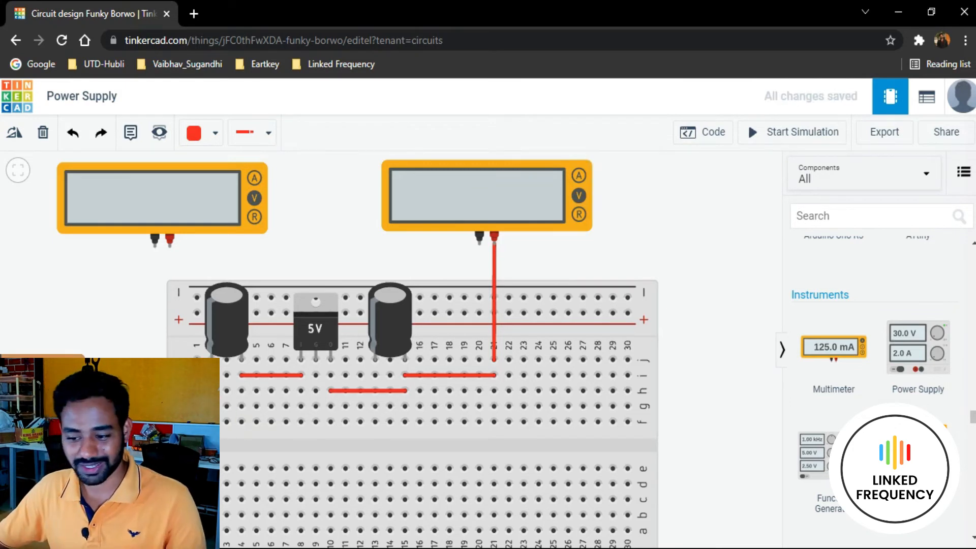
pyautogui.click(56, 415)
pyautogui.moveTo(56, 415); pyautogui.dragTo(54, 408)
pyautogui.click(121, 421)
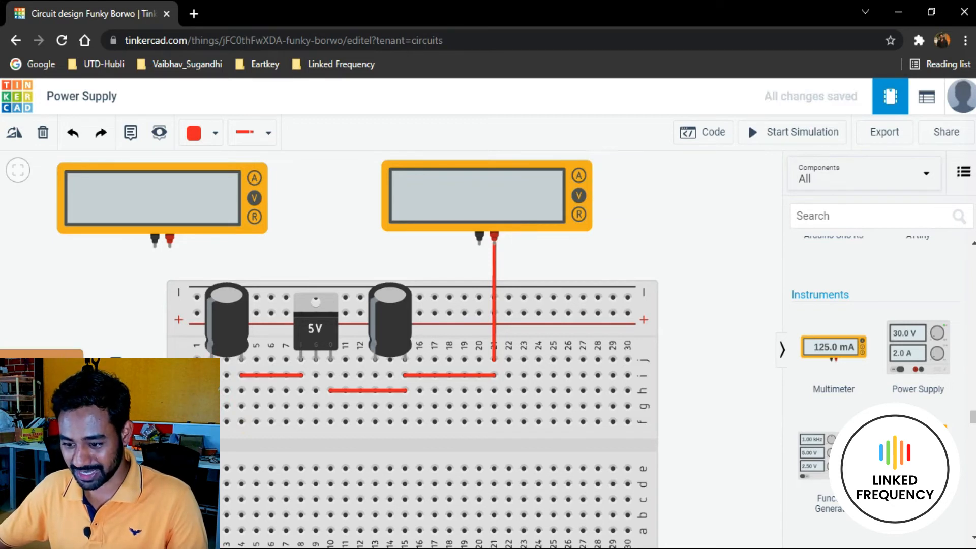
pyautogui.click(242, 422)
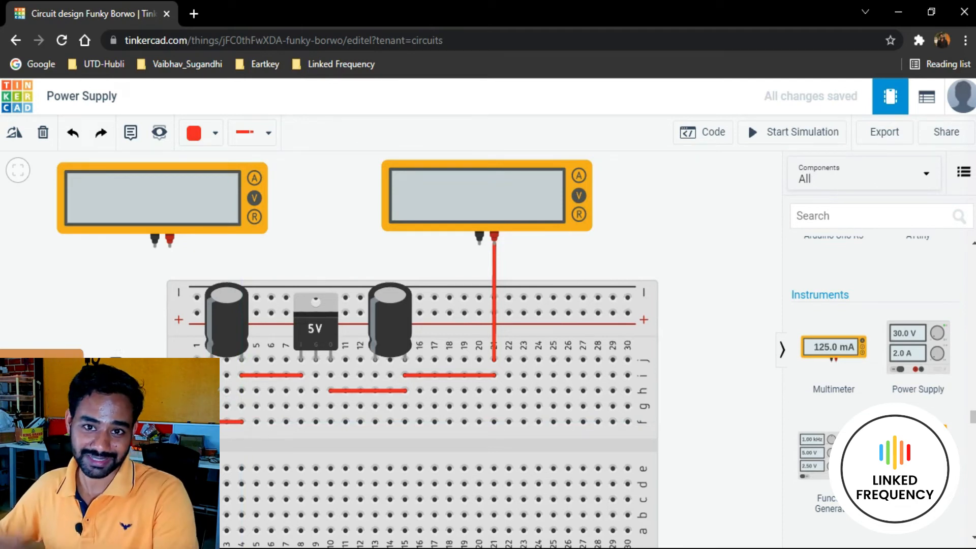
# Wire the first multimeter's positive terminal to the battery's positive terminal, shifting the multimeter so the red wire runs vertically.
pyautogui.moveTo(115, 288); pyautogui.dragTo(157, 266)
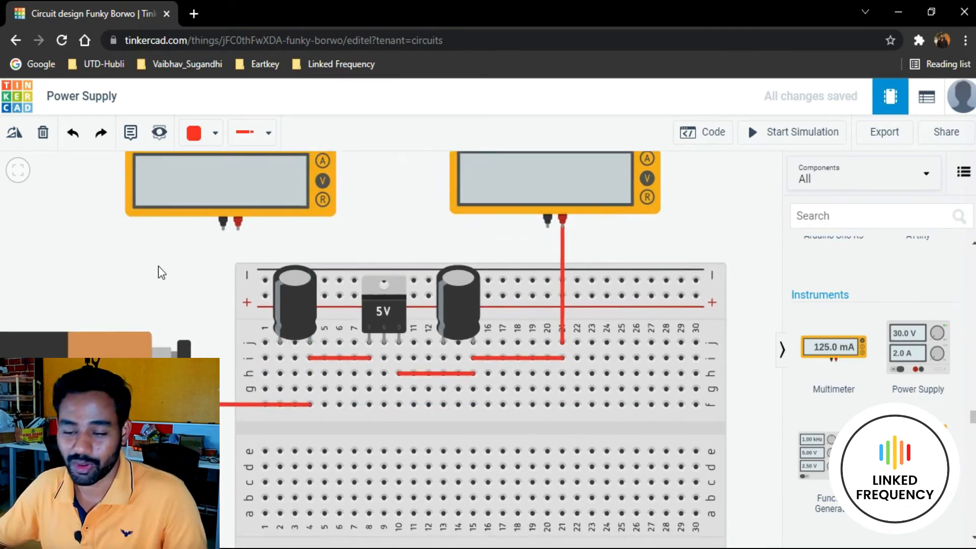
pyautogui.click(238, 228)
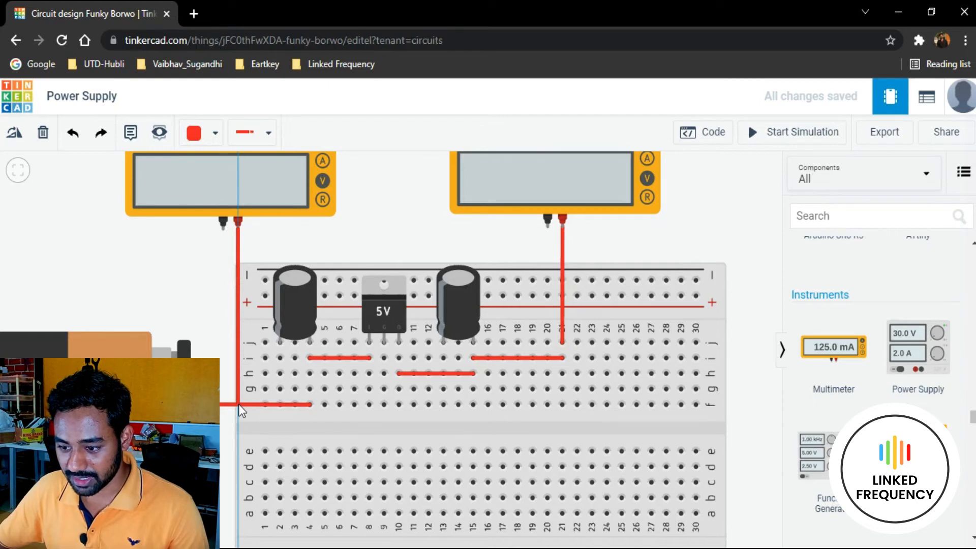
pyautogui.click(212, 405)
pyautogui.moveTo(273, 236); pyautogui.dragTo(311, 297)
pyautogui.moveTo(293, 259); pyautogui.dragTo(252, 265)
pyautogui.click(210, 333)
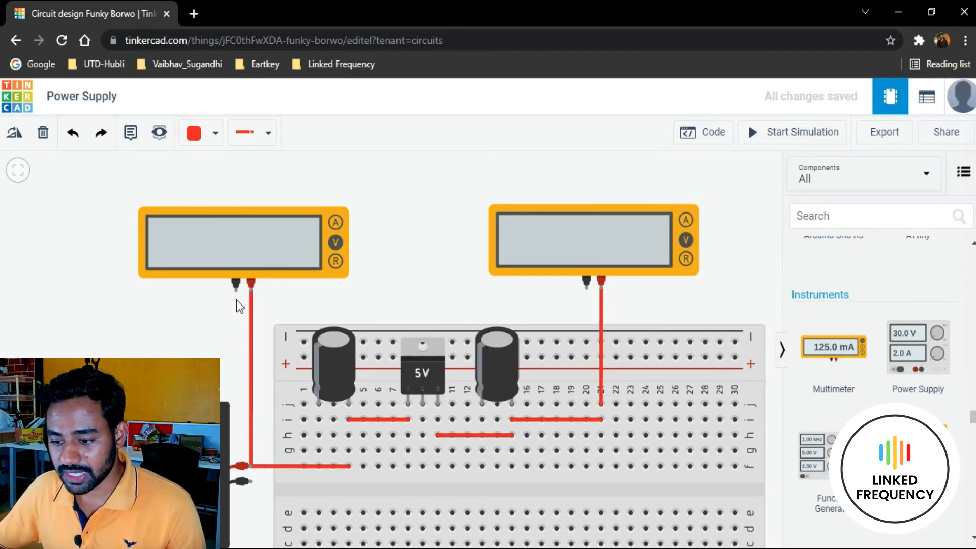
# Wire the battery's negative terminal to row g, column 2, with the bend squared below the hole, and colour the wire black.
pyautogui.moveTo(139, 346); pyautogui.dragTo(155, 258)
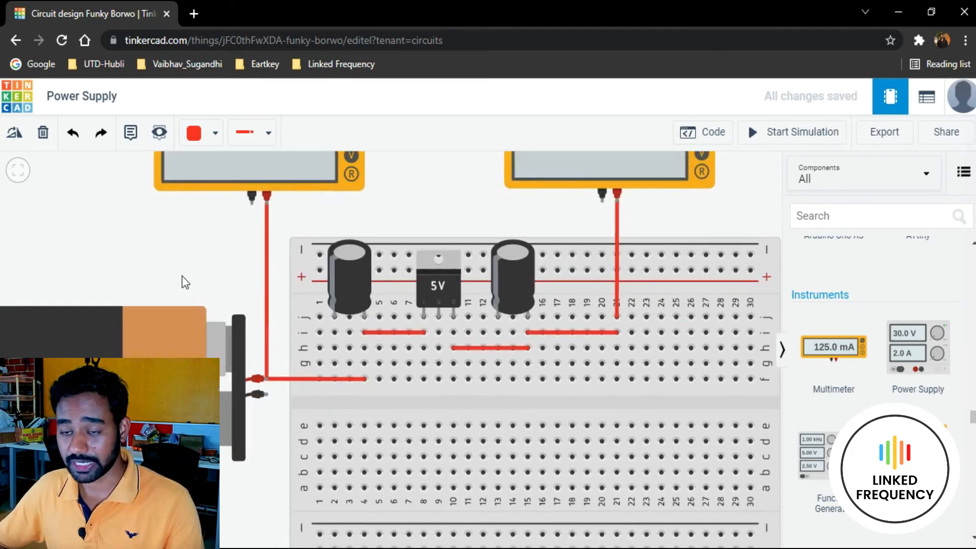
pyautogui.click(266, 393)
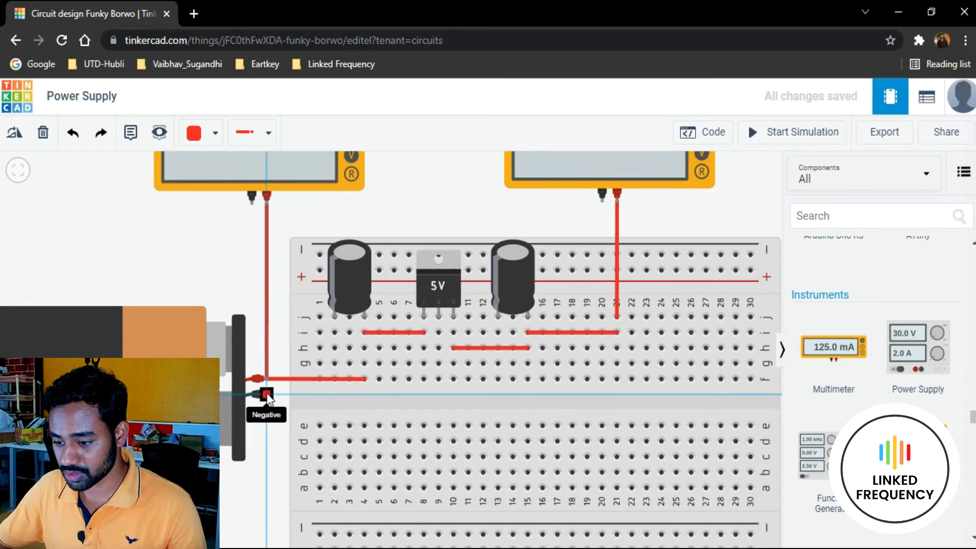
pyautogui.click(337, 392)
pyautogui.click(335, 363)
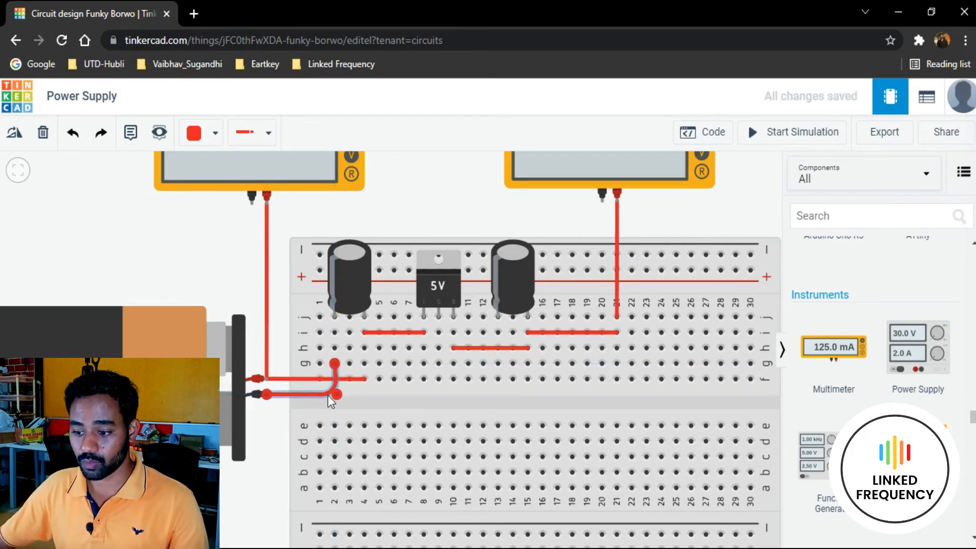
pyautogui.moveTo(340, 394); pyautogui.dragTo(335, 397)
pyautogui.click(195, 133)
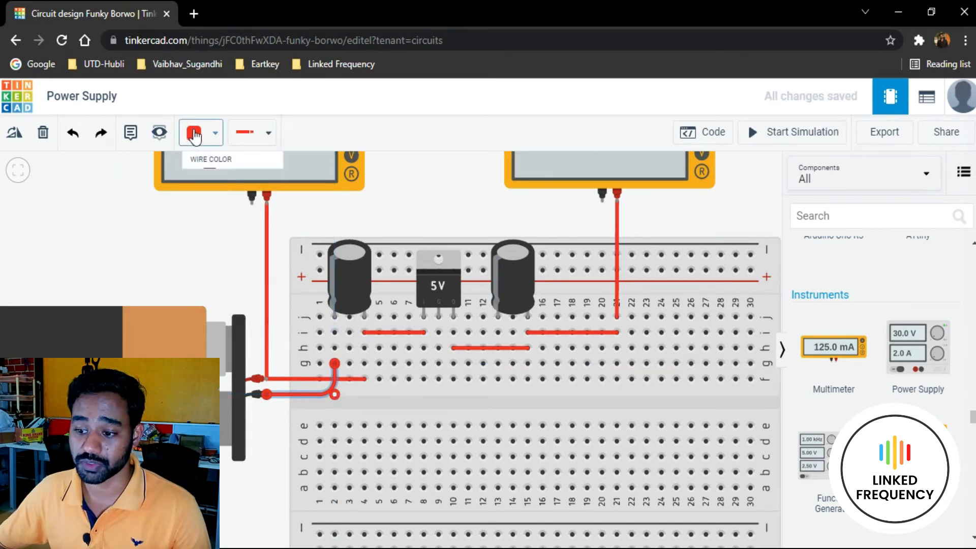
pyautogui.click(223, 184)
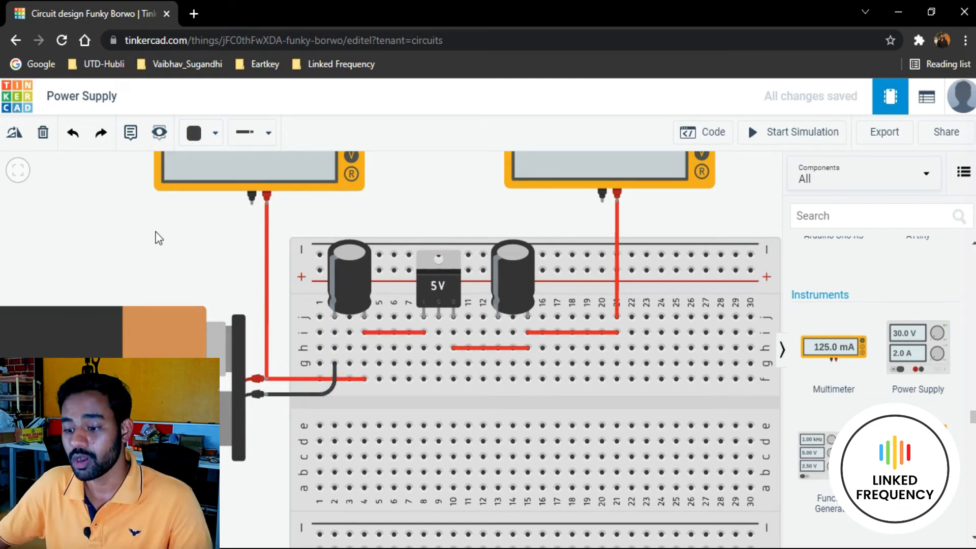
# Add black ground wires along row h from column 2 to column 9 and along row i from column 9 to column 13.
pyautogui.moveTo(159, 241); pyautogui.dragTo(123, 251)
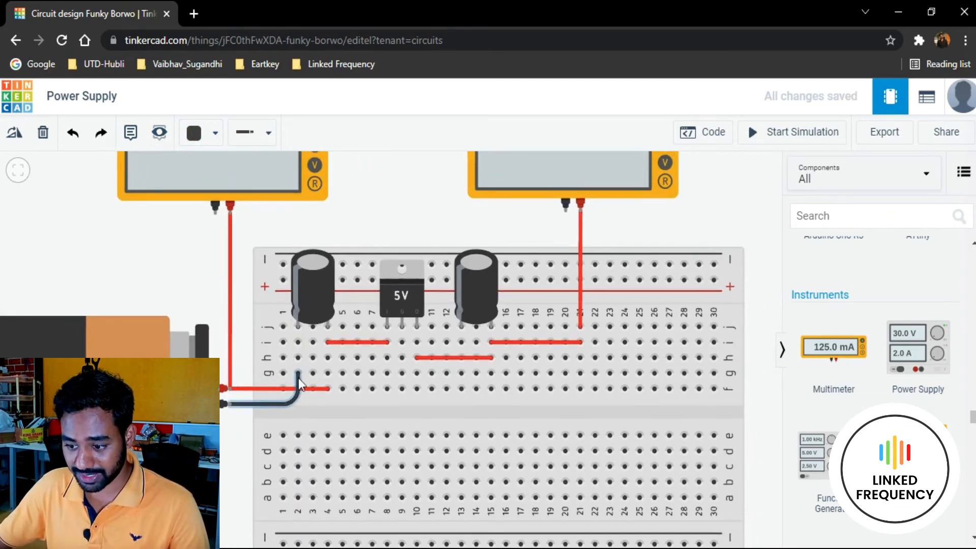
pyautogui.click(297, 359)
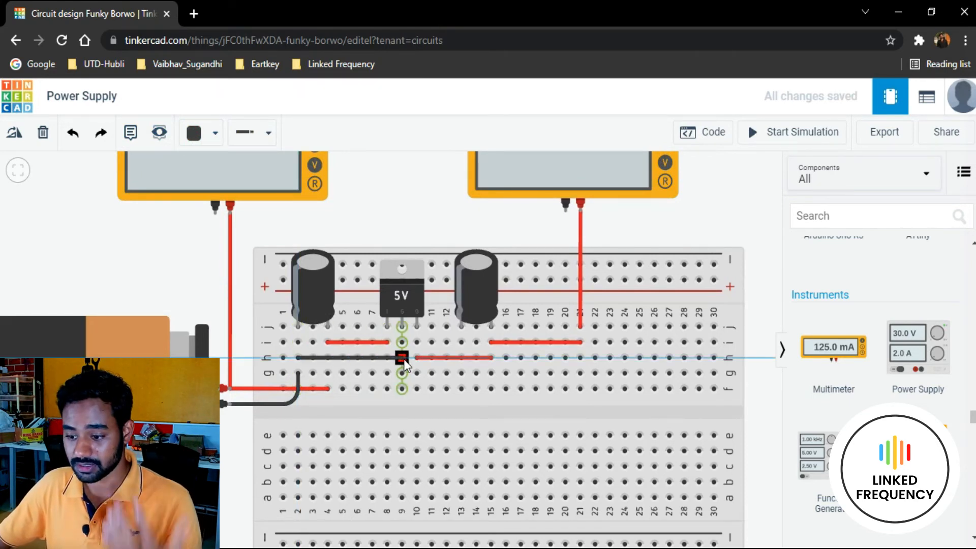
pyautogui.click(402, 359)
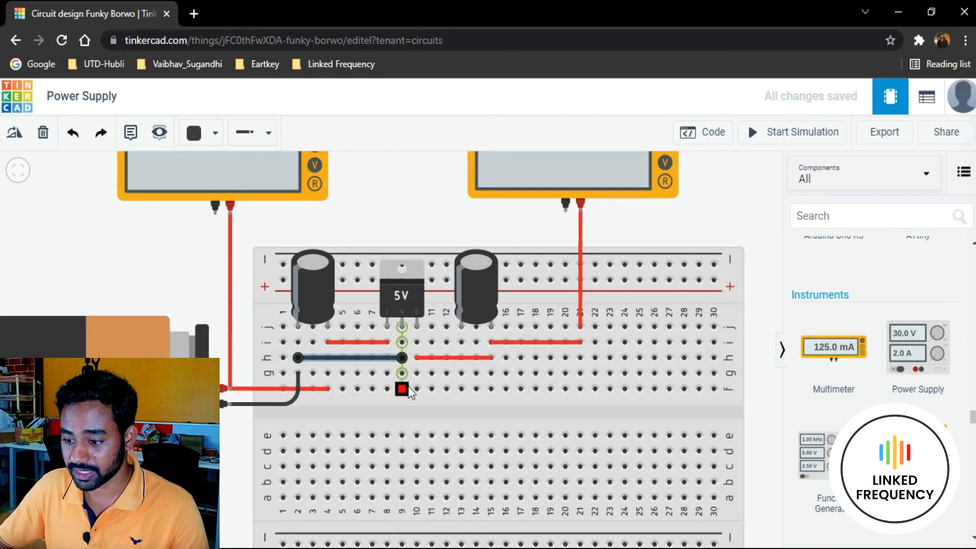
pyautogui.click(404, 342)
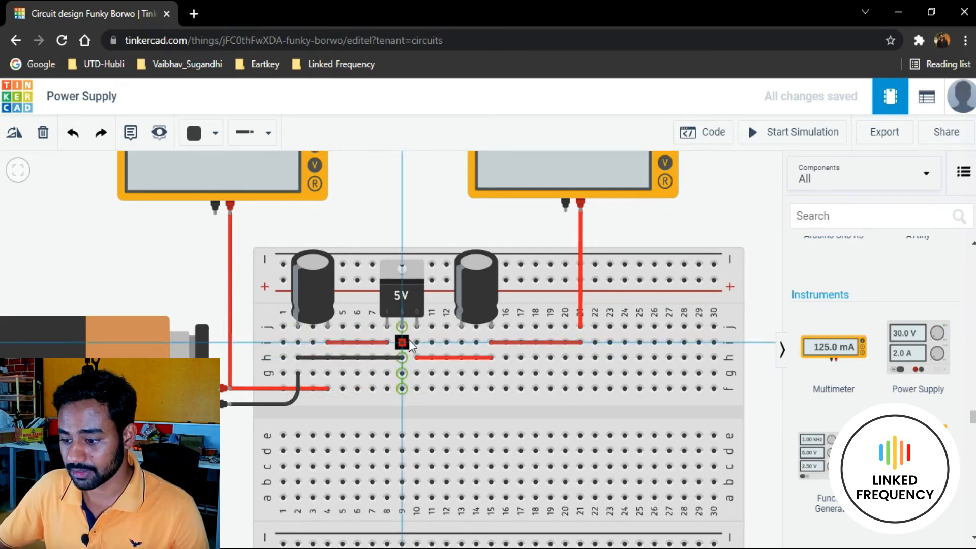
pyautogui.click(463, 344)
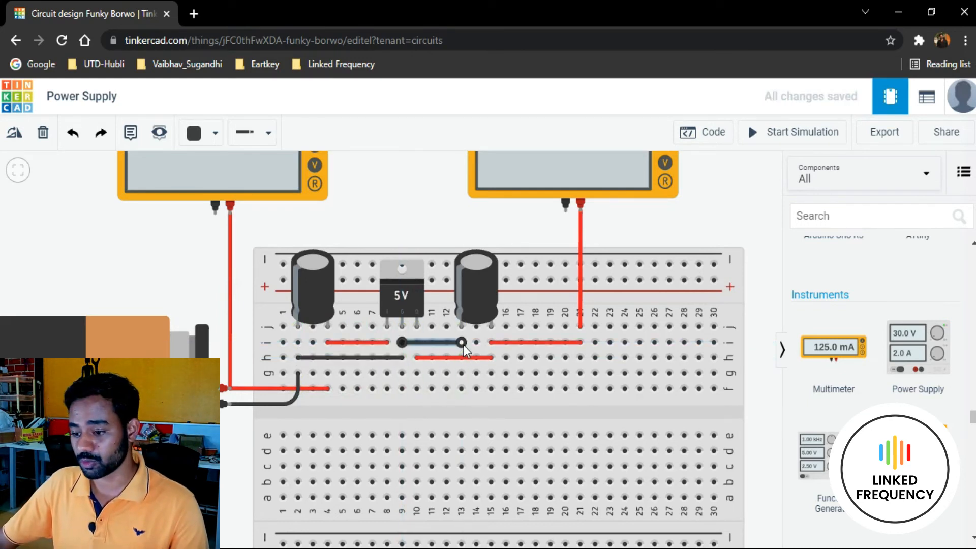
# Wire the first multimeter's negative terminal to the battery's negative terminal in black, with a bend beside the battery terminal.
pyautogui.click(215, 214)
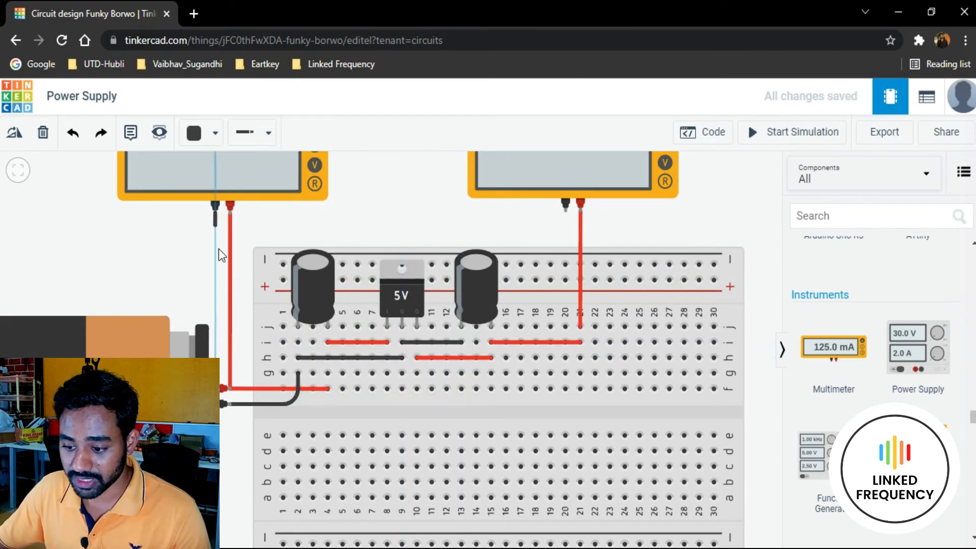
pyautogui.click(230, 404)
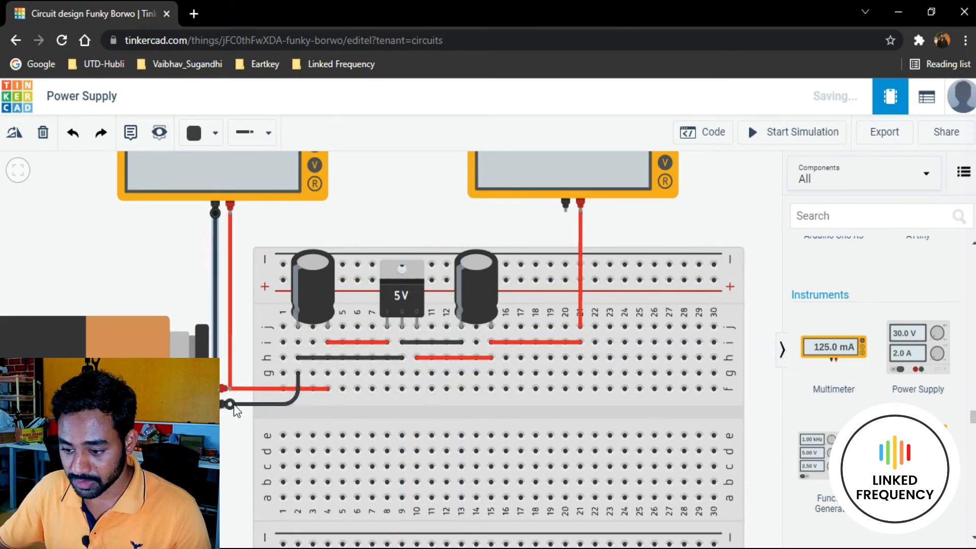
pyautogui.scroll(-2, 222, 418)
pyautogui.scroll(8, 222, 418)
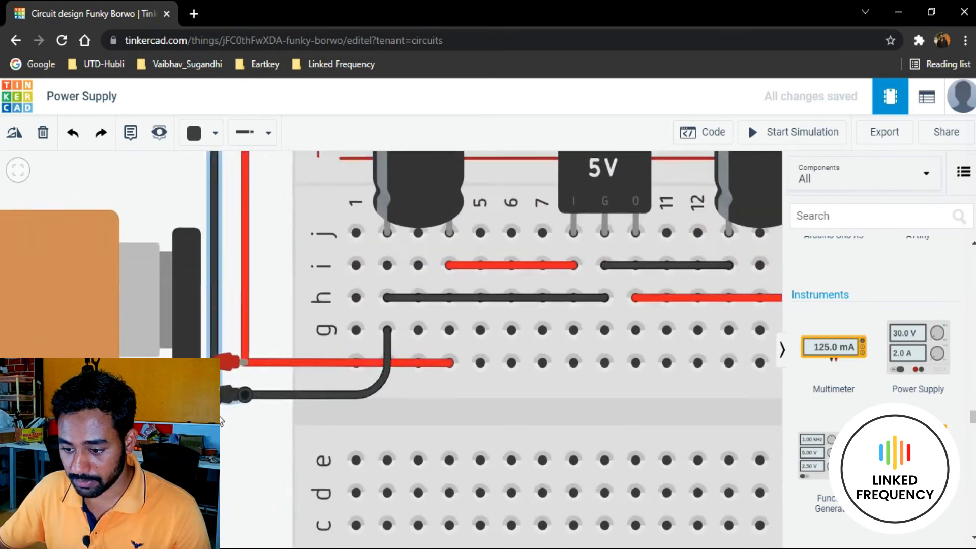
pyautogui.scroll(-3, 241, 425)
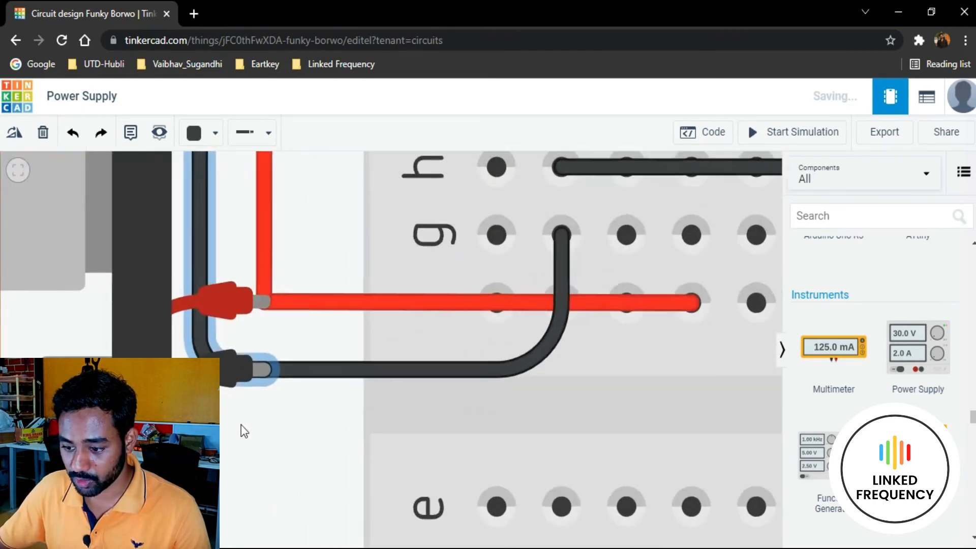
# Wire the second multimeter's negative terminal straight down to row j, column 20 in black.
pyautogui.scroll(-4, 251, 425)
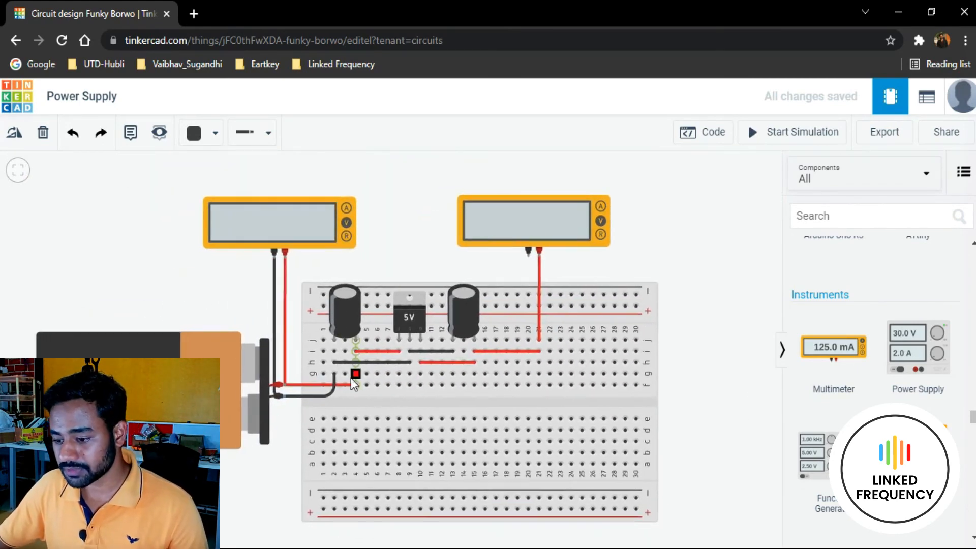
pyautogui.click(529, 255)
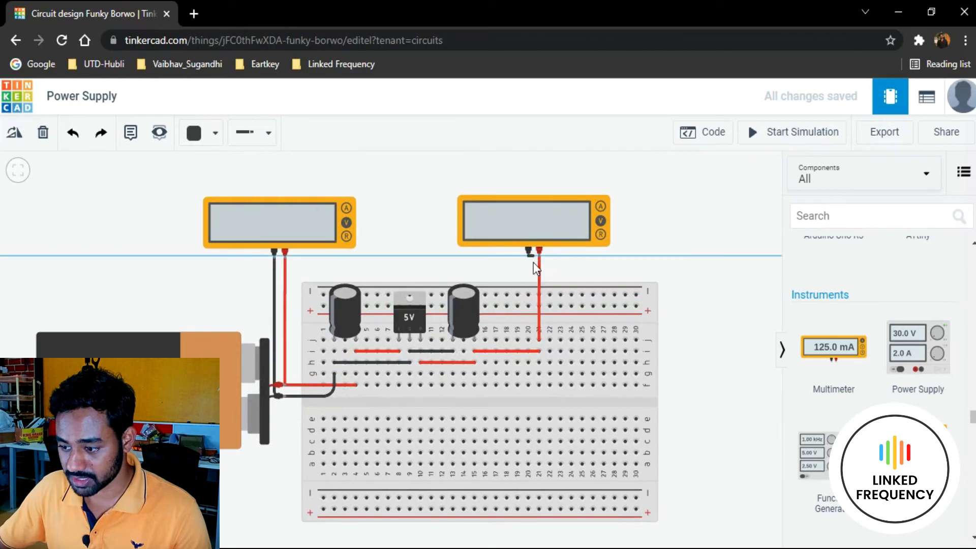
pyautogui.click(527, 339)
# Add a black ground wire along row g from column 13 to column 20.
pyautogui.scroll(3, 517, 342)
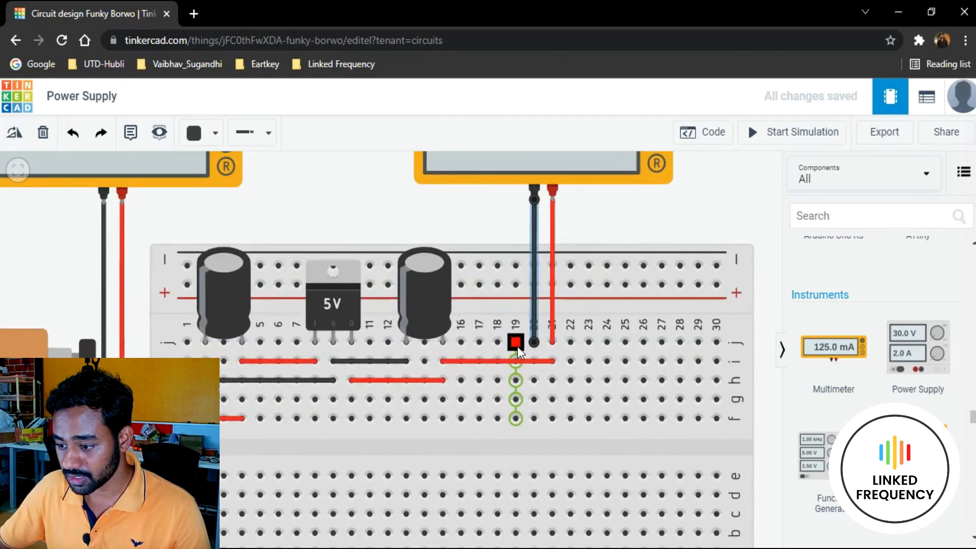
pyautogui.scroll(3, 517, 346)
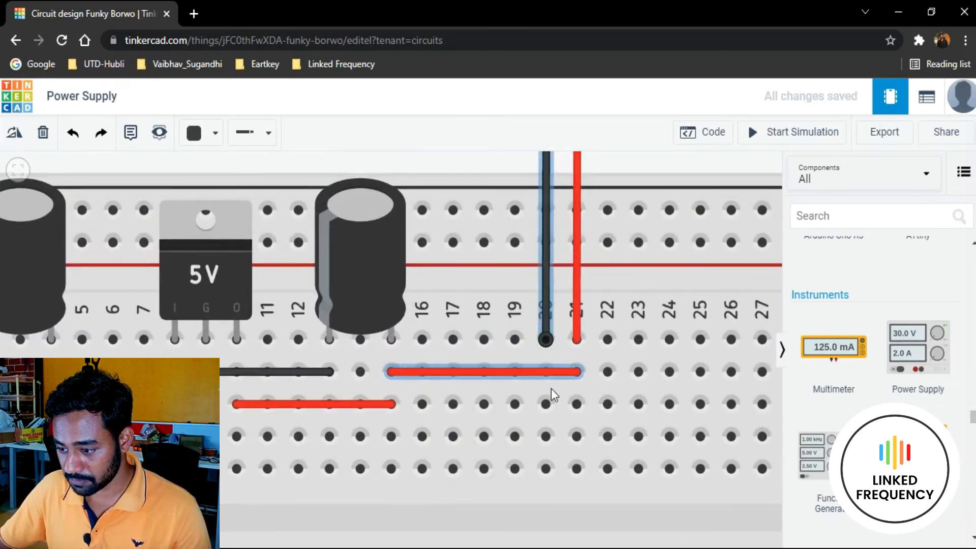
pyautogui.click(330, 436)
pyautogui.click(544, 435)
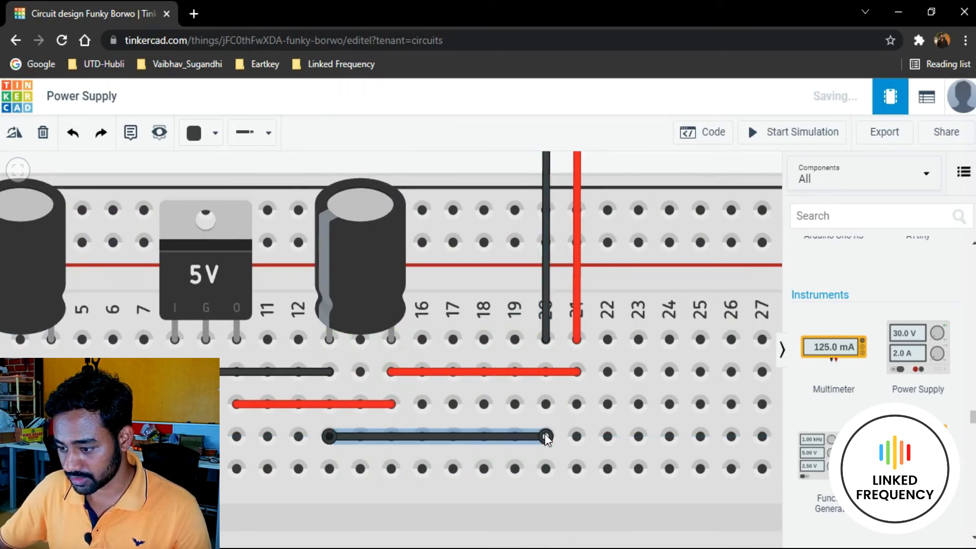
pyautogui.scroll(2, 415, 368)
pyautogui.scroll(-5, 415, 368)
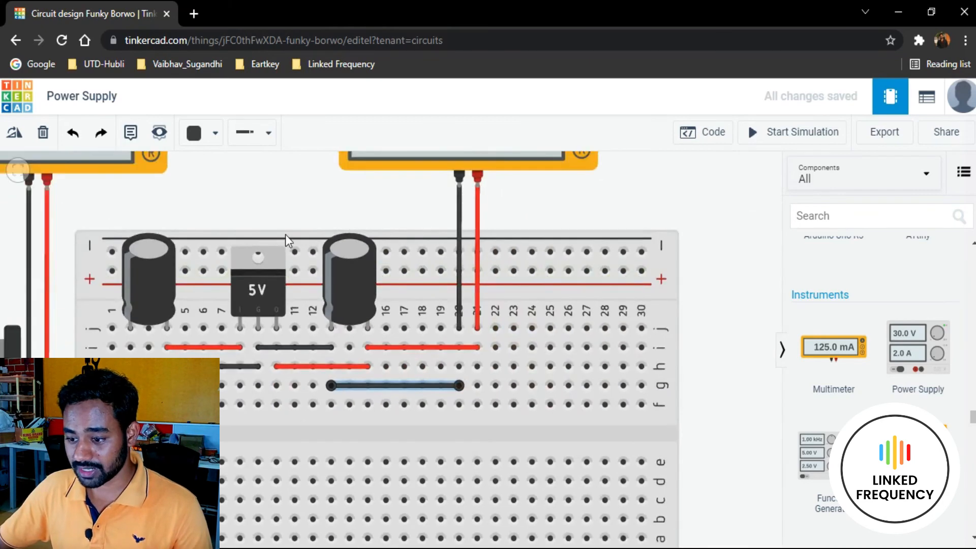
# Run the simulation to read the input and output voltages on both multimeters, and stop it.
pyautogui.moveTo(243, 191); pyautogui.dragTo(338, 236)
pyautogui.scroll(-3, 340, 235)
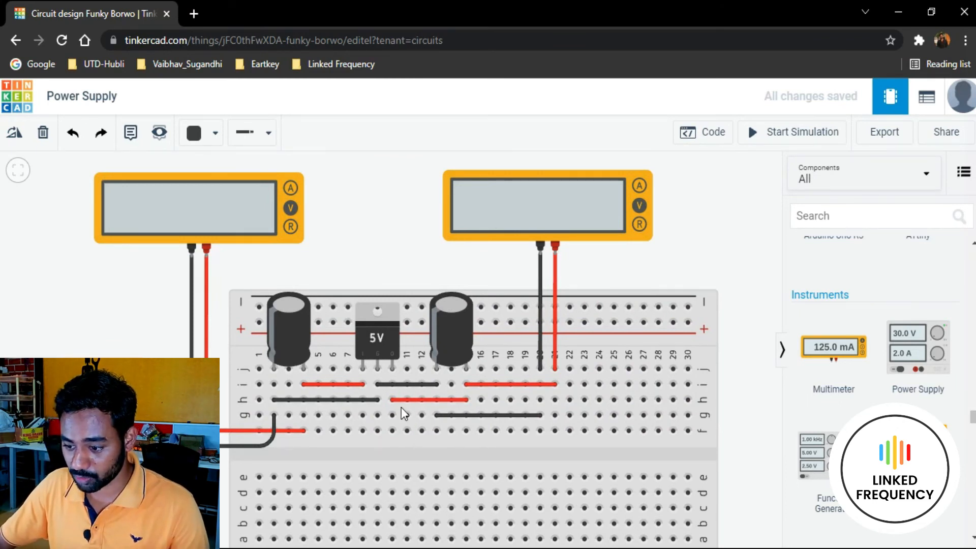
pyautogui.click(465, 400)
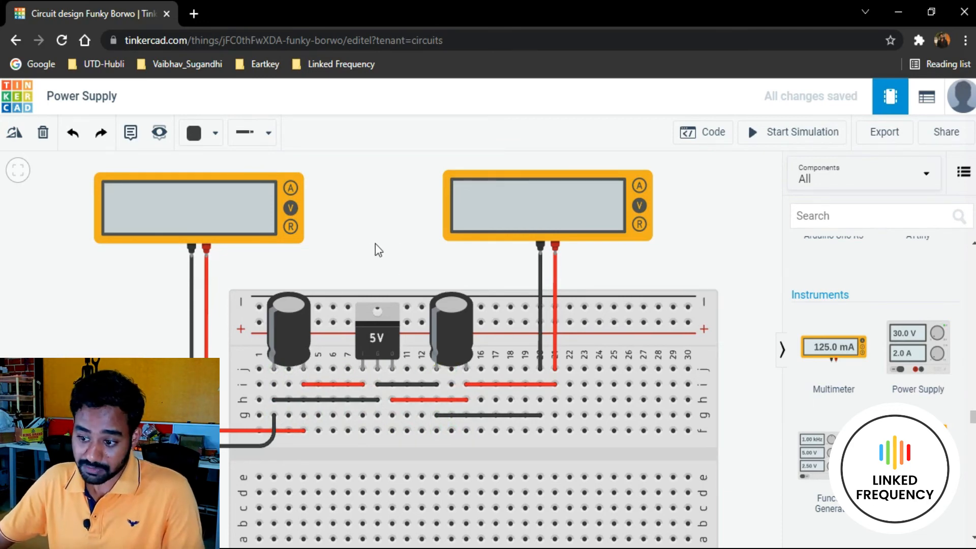
pyautogui.scroll(-1, 365, 247)
pyautogui.scroll(-2, 364, 247)
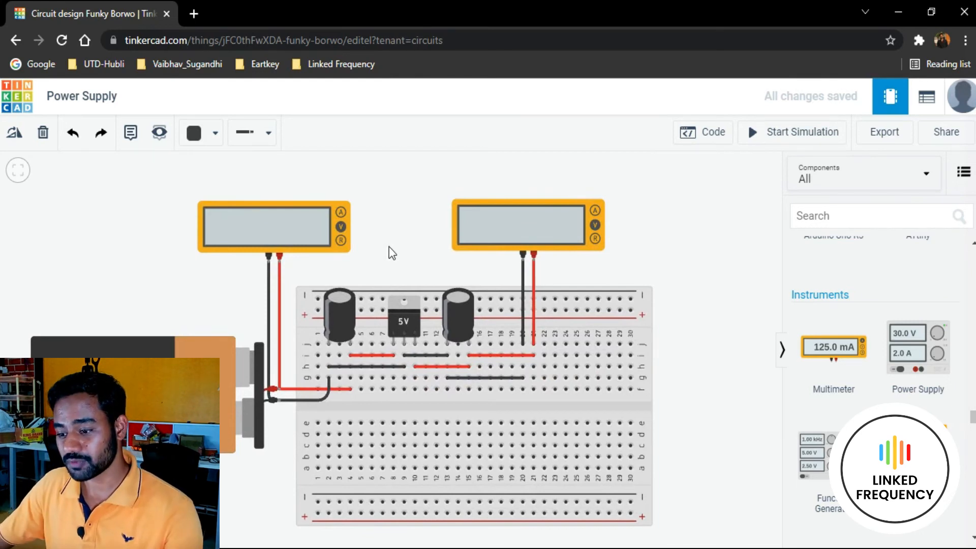
pyautogui.moveTo(389, 247); pyautogui.dragTo(419, 223)
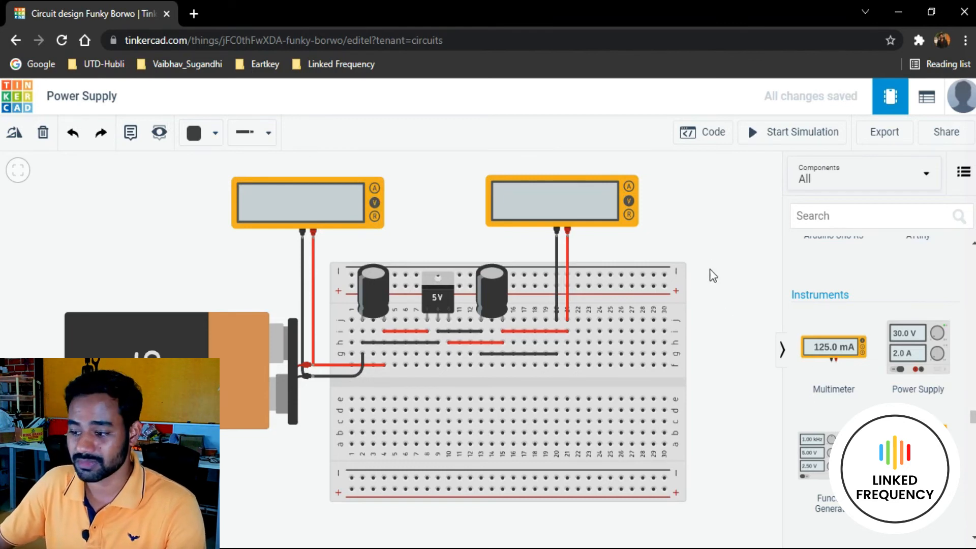
pyautogui.click(791, 137)
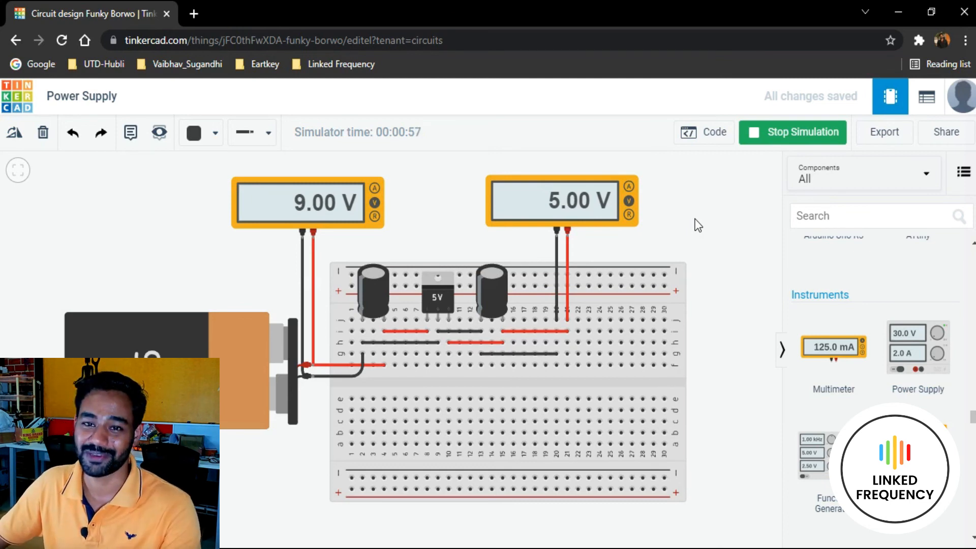
pyautogui.moveTo(698, 225); pyautogui.dragTo(689, 244)
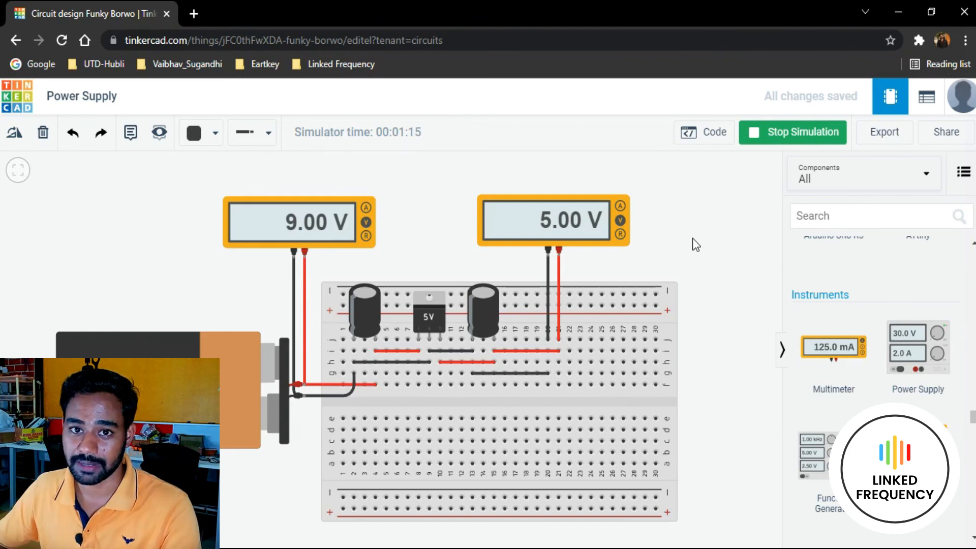
pyautogui.click(789, 141)
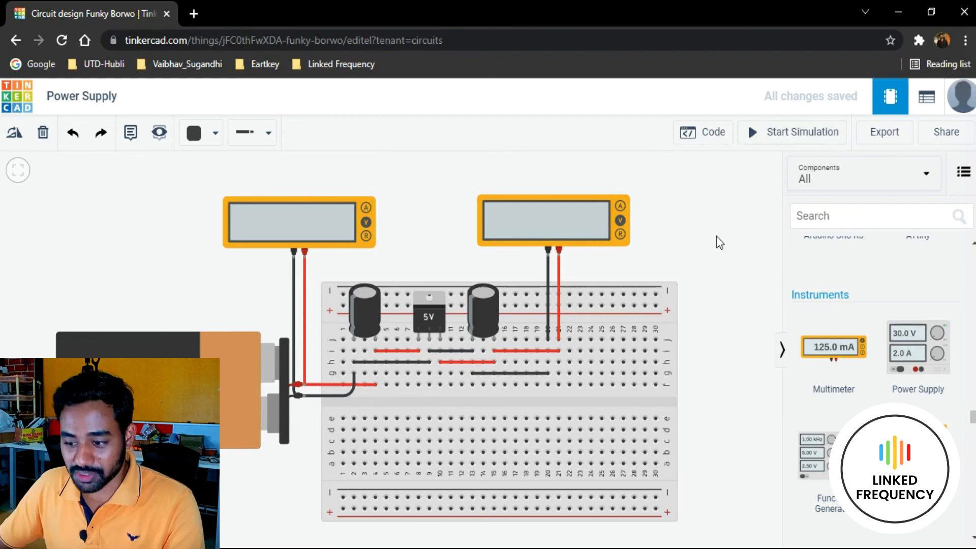